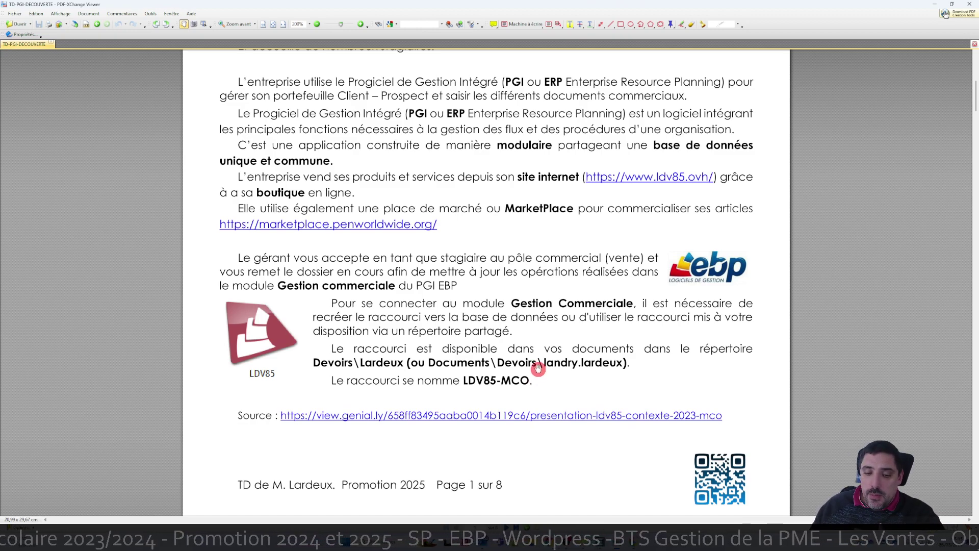
- Examine the worksheet's exercises on articles, services, clients and commercial documents, the prospect requests, and the final page on connecting to the PGI EBP
scroll(537, 366, "down", 9)
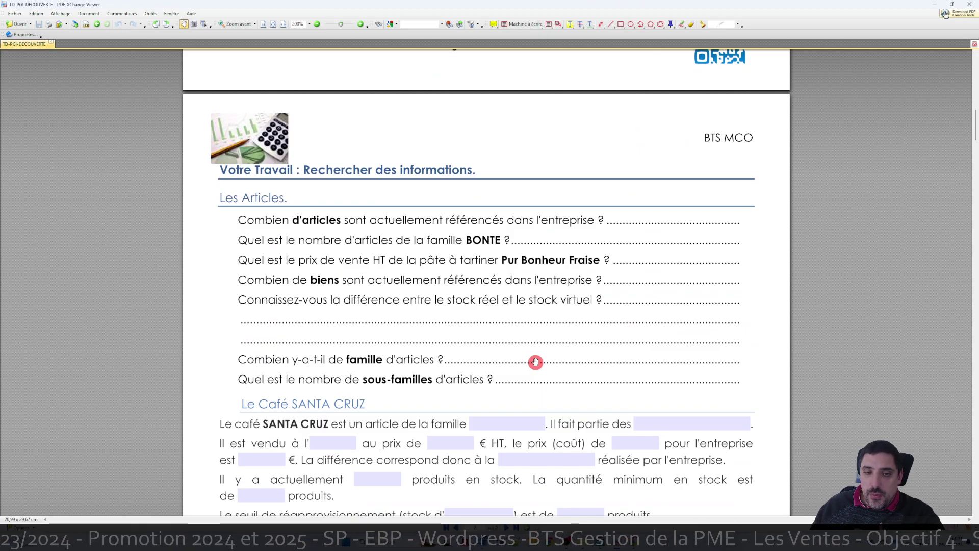
scroll(535, 362, "down", 15)
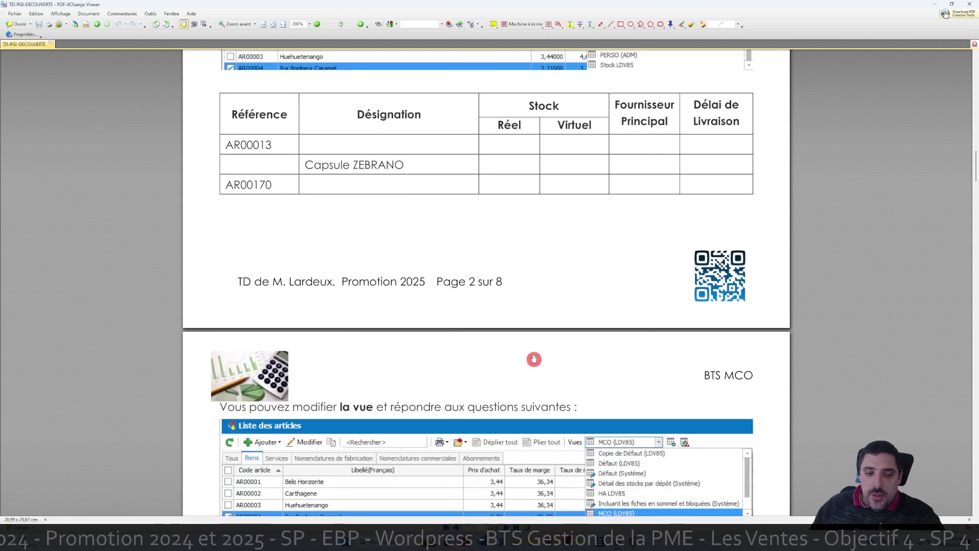
scroll(533, 359, "down", 5)
scroll(534, 358, "down", 20)
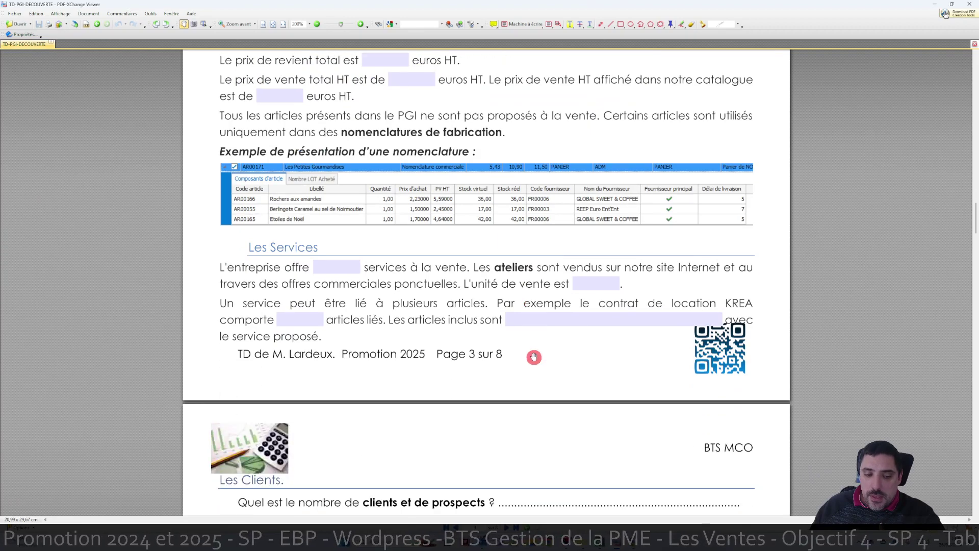
scroll(534, 355, "down", 13)
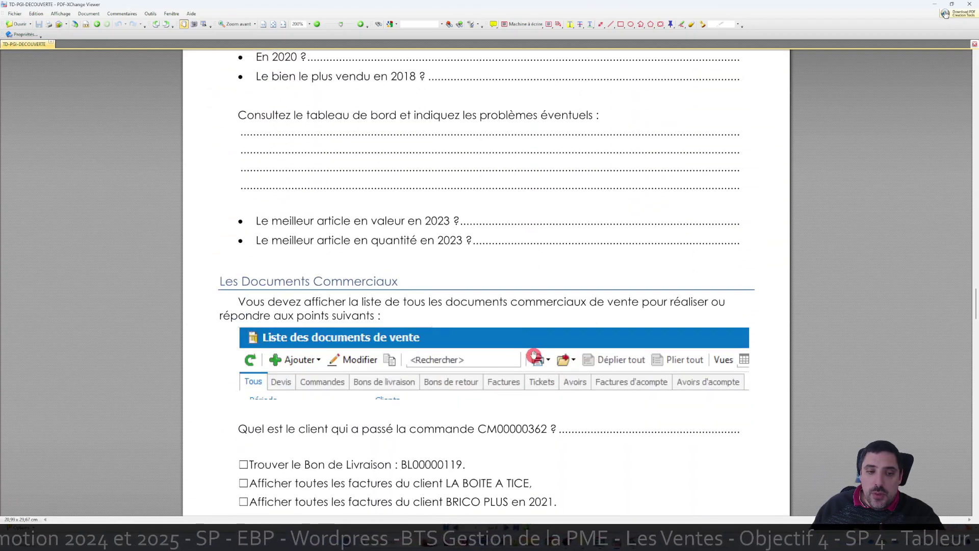
scroll(533, 355, "down", 4)
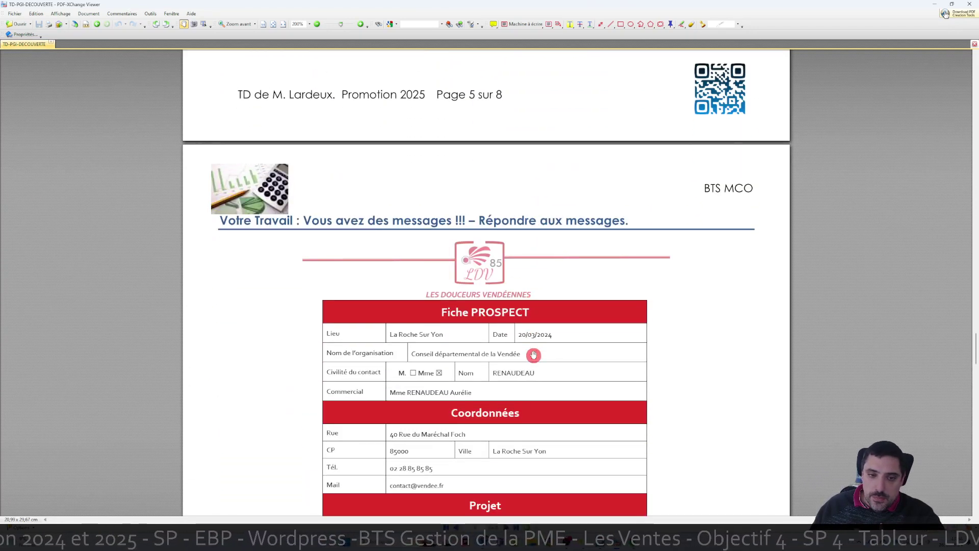
scroll(534, 354, "down", 1)
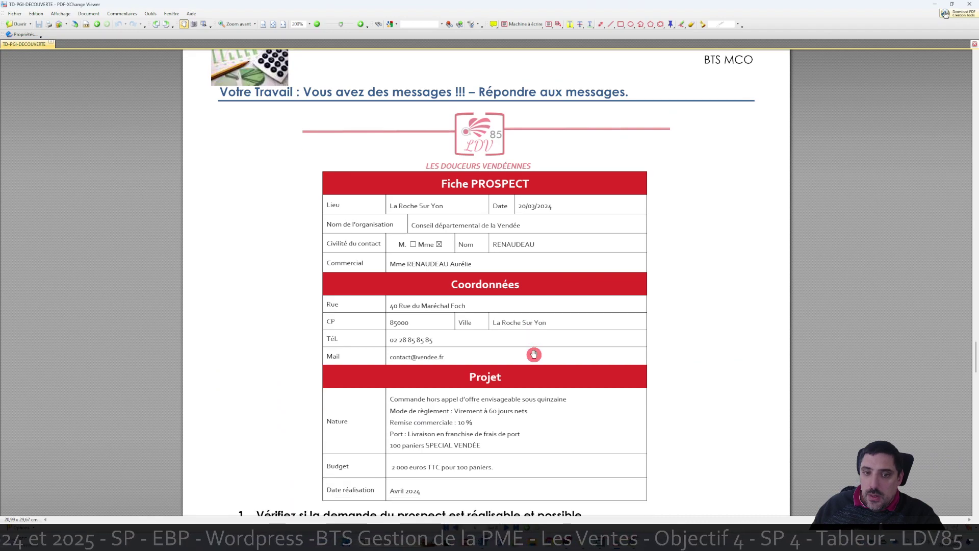
scroll(533, 354, "down", 15)
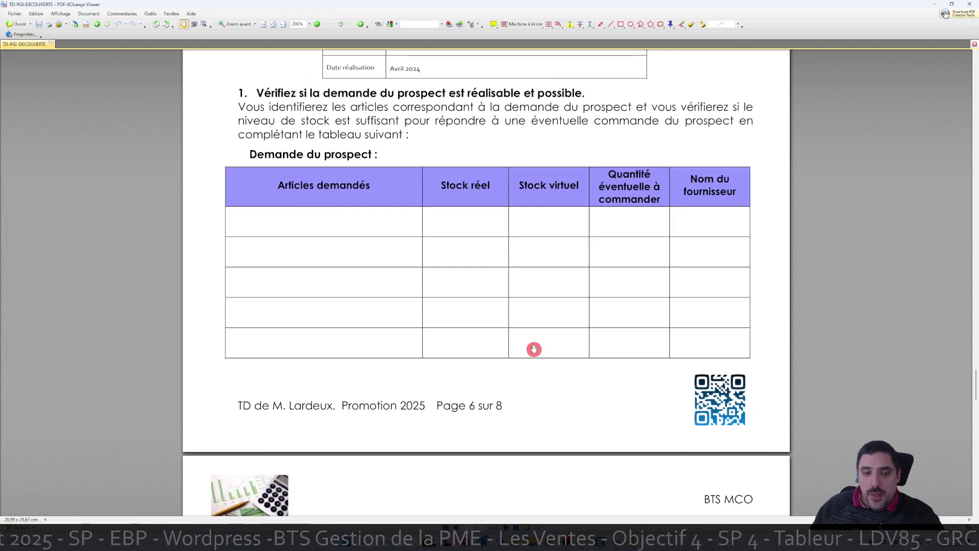
scroll(534, 349, "down", 9)
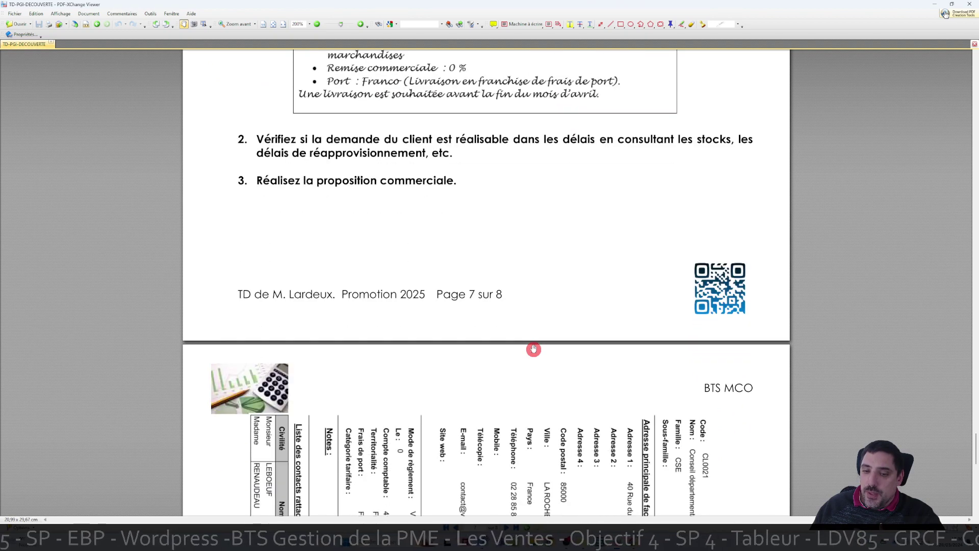
scroll(533, 349, "down", 7)
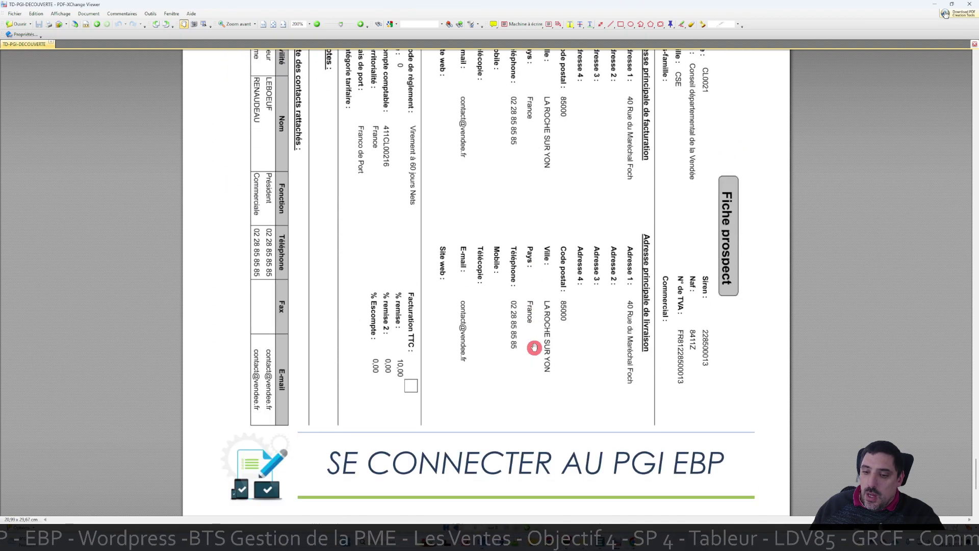
scroll(533, 347, "up", 4)
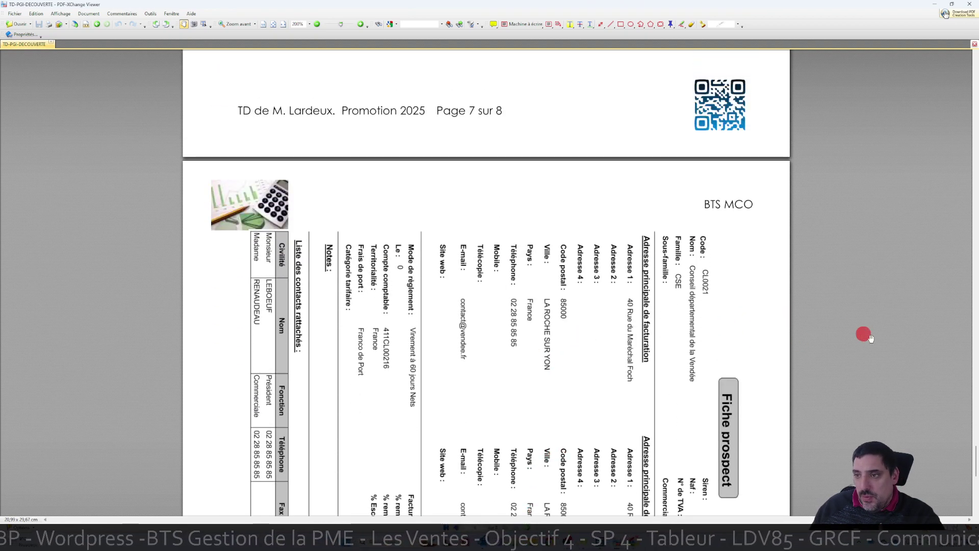
scroll(810, 406, "down", 2)
scroll(806, 428, "down", 4)
scroll(803, 446, "up", 4)
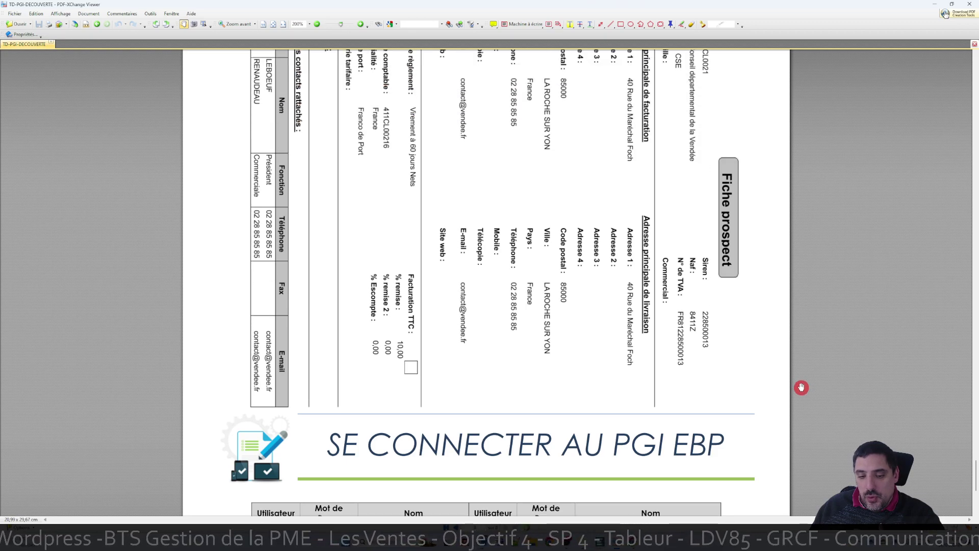
left_click_drag(974, 457, 974, 42)
- Switch to EBP Gestion Commerciale and open the article list from the start screen
left_click(935, 5)
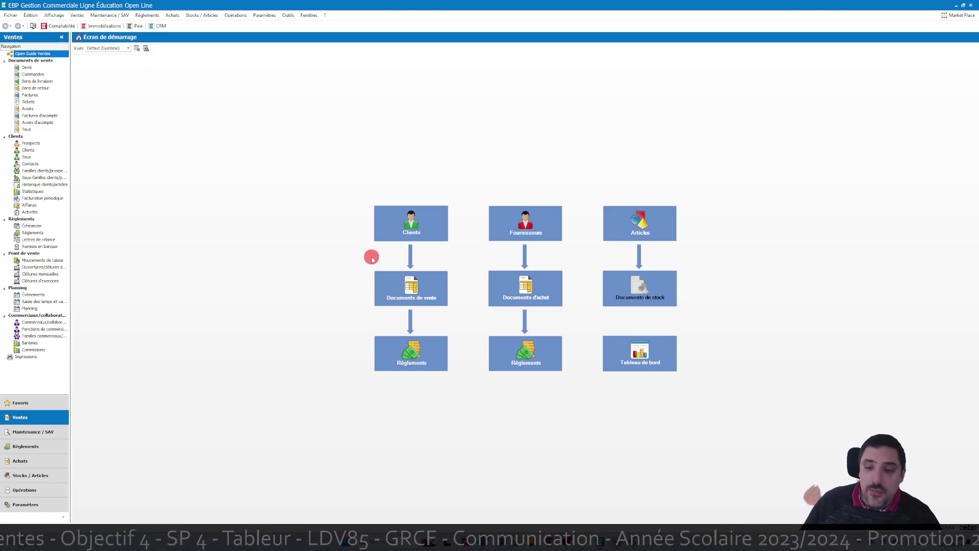
left_click(638, 228)
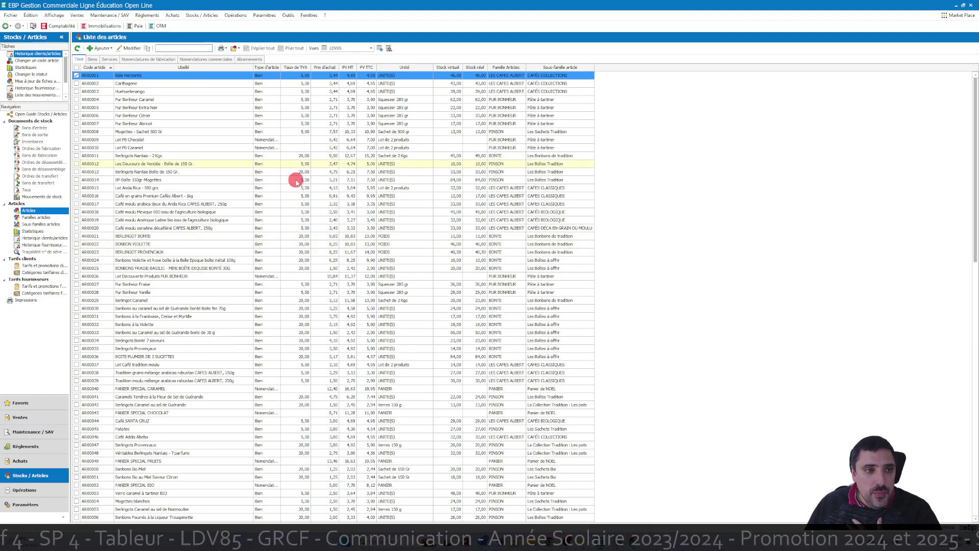
- Open the Stocks / Articles guide and display the article list from it
left_click(212, 15)
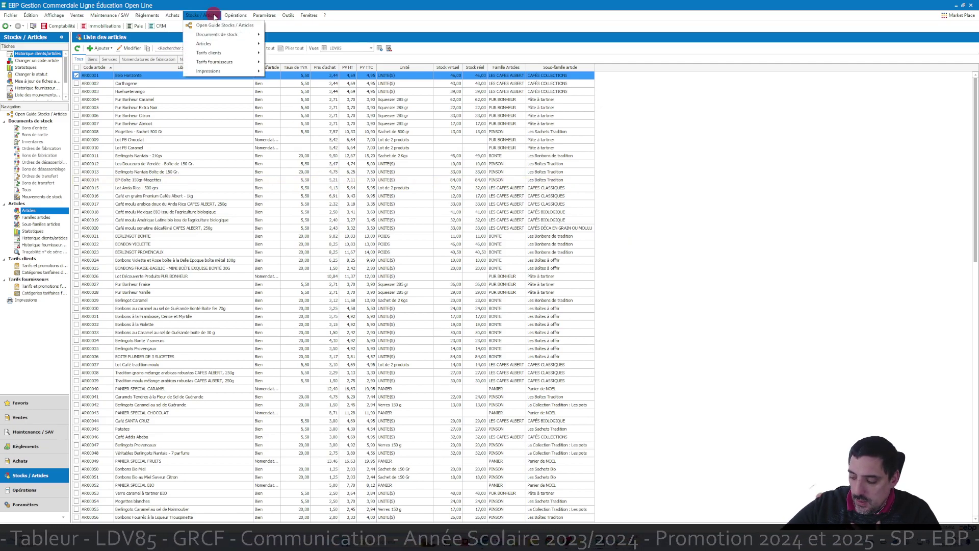
left_click(214, 16)
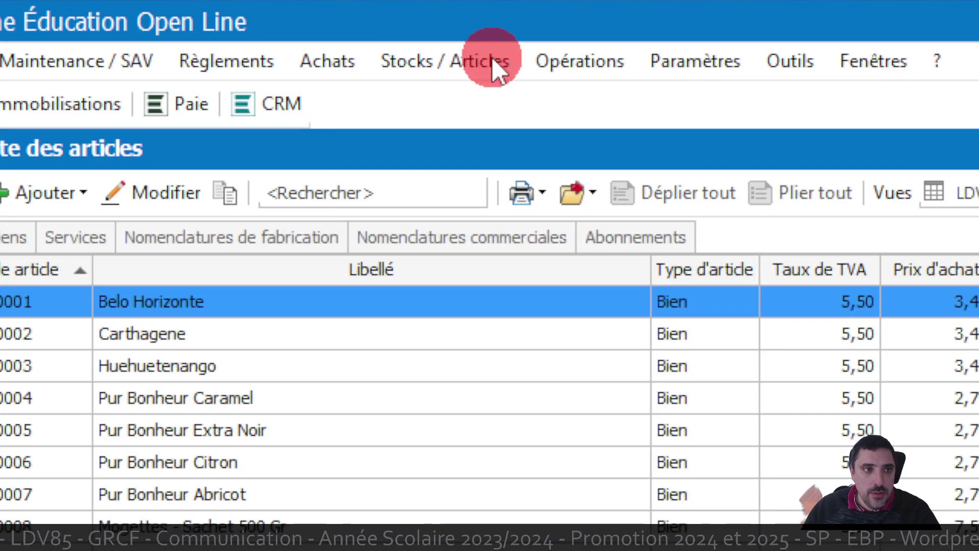
left_click(493, 68)
left_click(520, 77)
left_click(499, 66)
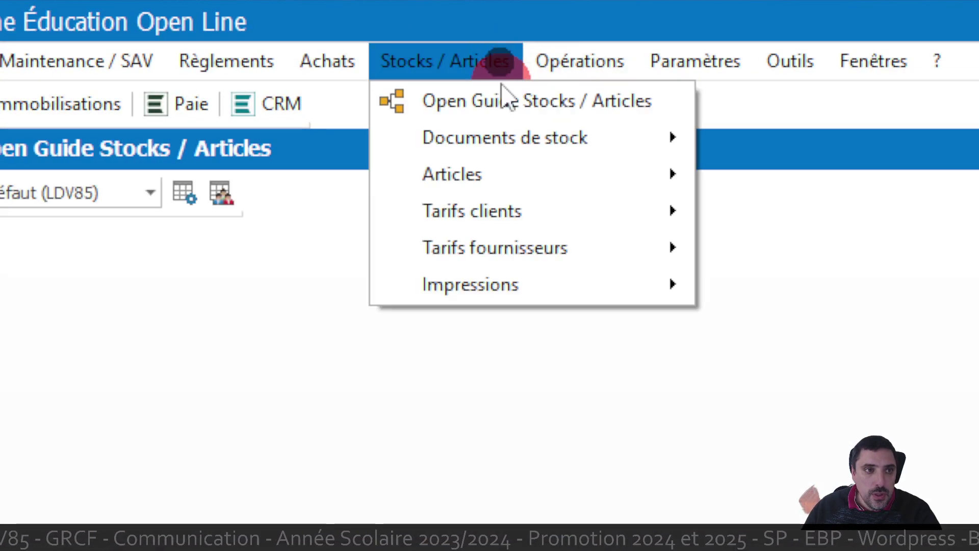
left_click(502, 97)
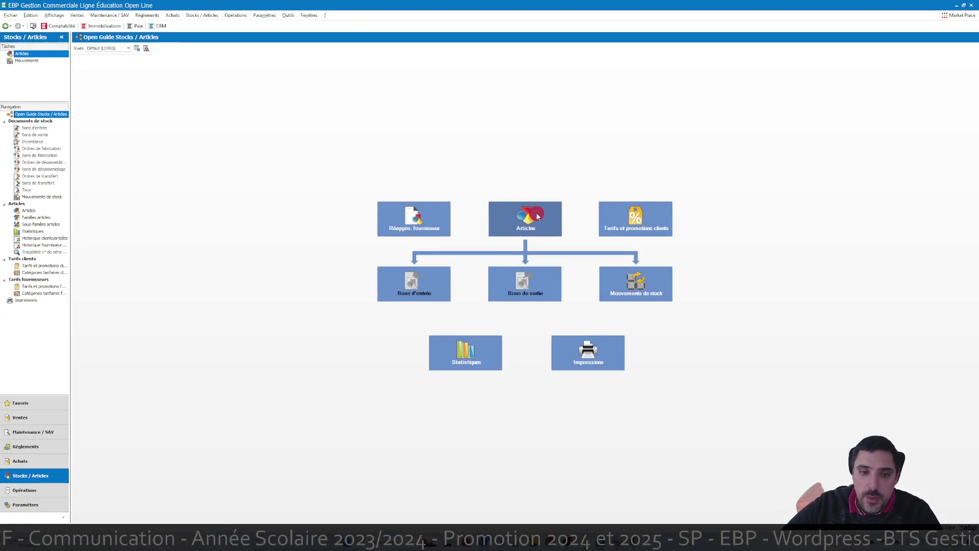
left_click(525, 214)
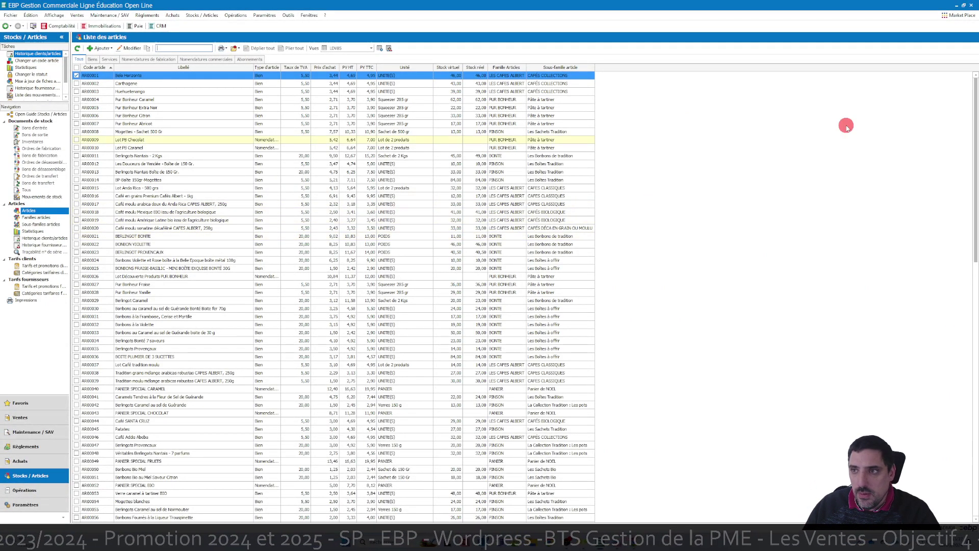
- Look through the article list, reduce the window to check the total number of articles, and maximize it again
scroll(509, 111, "down", 20)
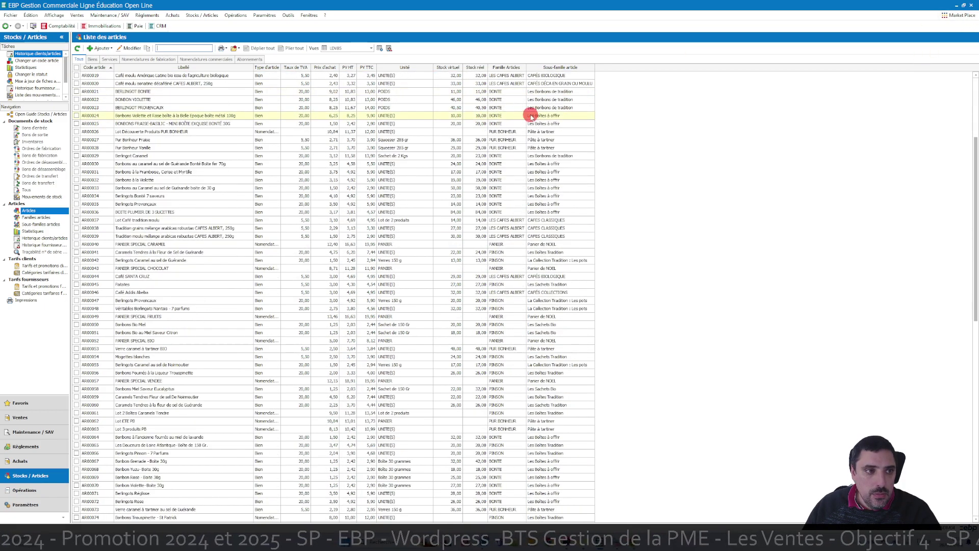
left_click(962, 7)
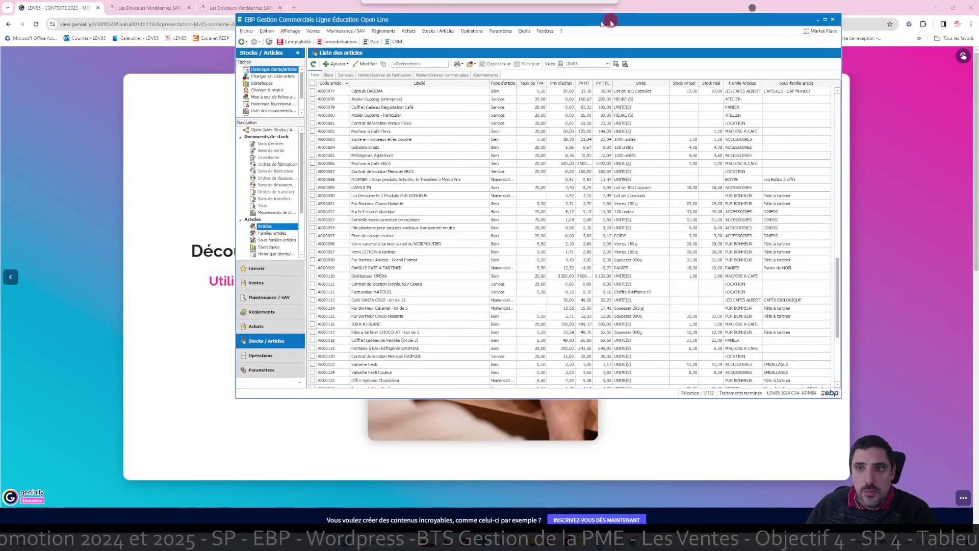
left_click_drag(610, 15, 405, 21)
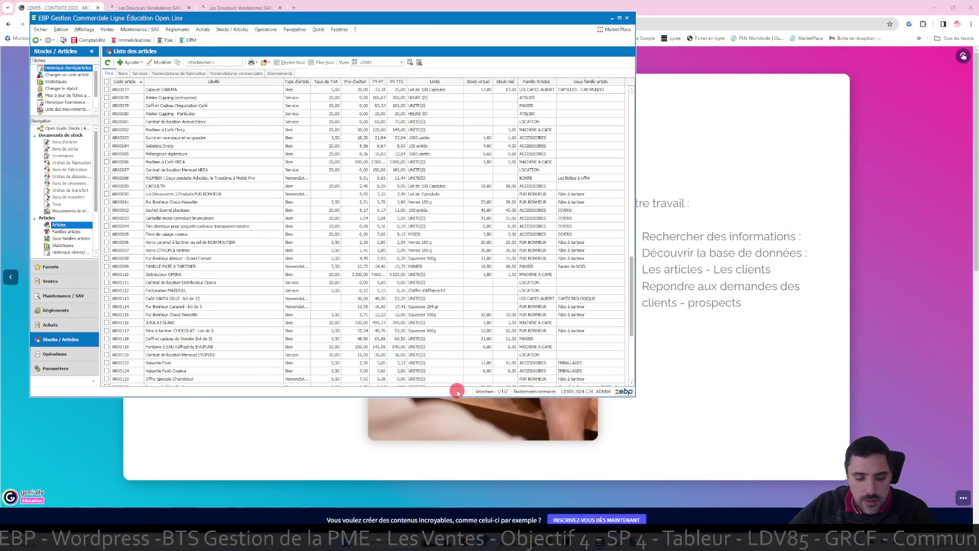
double_click(528, 22)
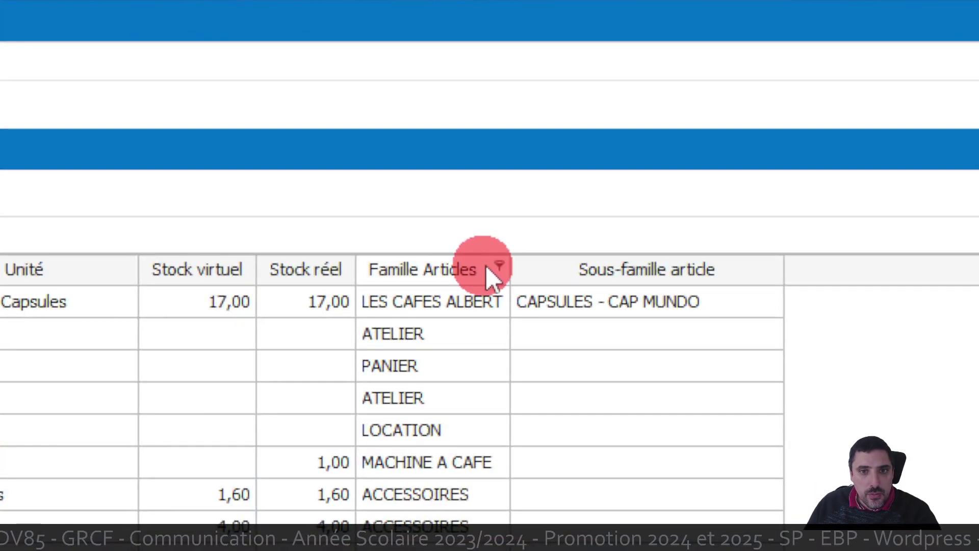
- Filter the article list to the BONTE article family and check the number of filtered articles in the reduced window's status bar
mouse_move(502, 264)
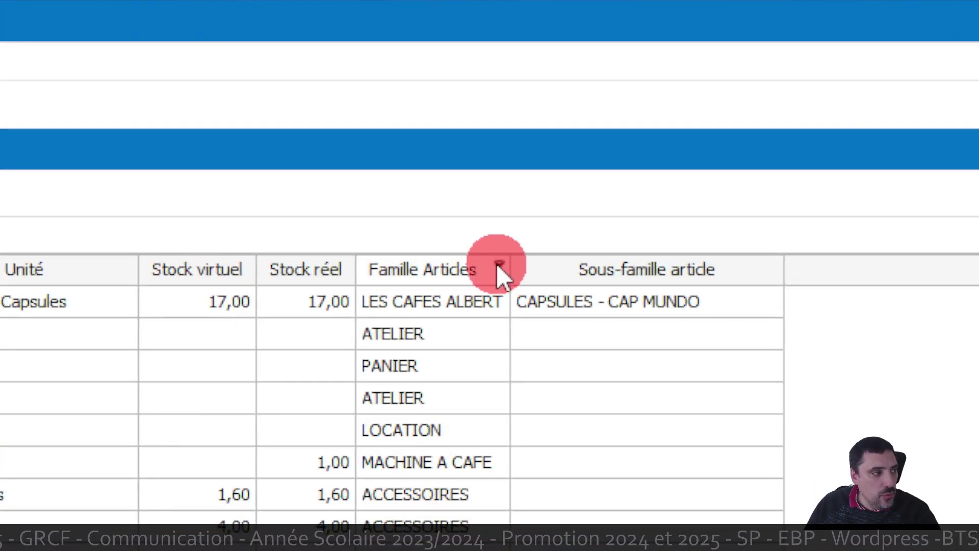
left_click(499, 266)
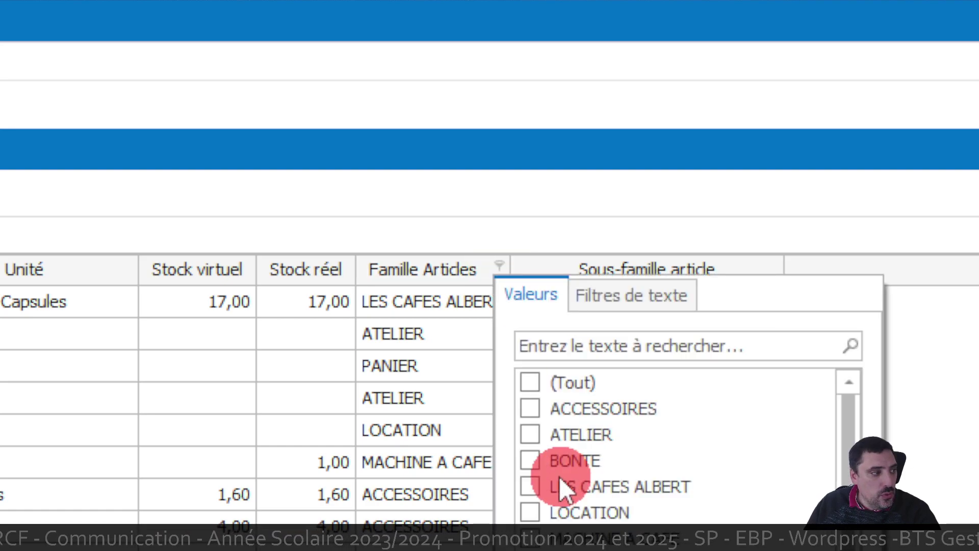
left_click(529, 459)
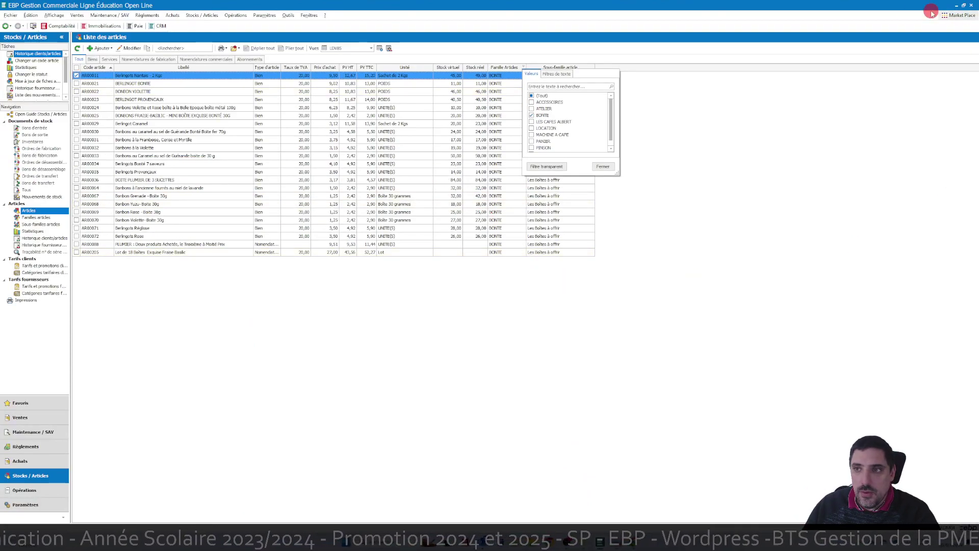
left_click(760, 157)
double_click(852, 6)
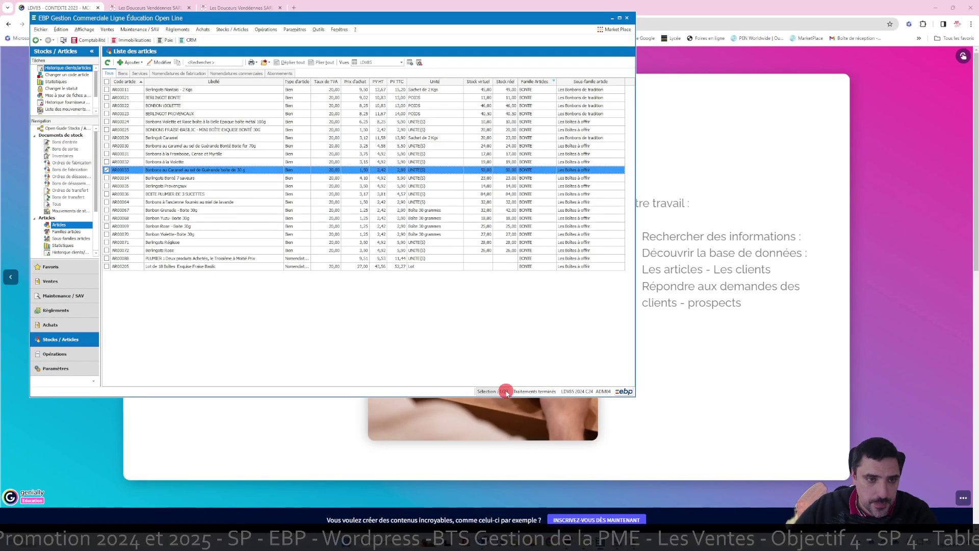
left_click(620, 18)
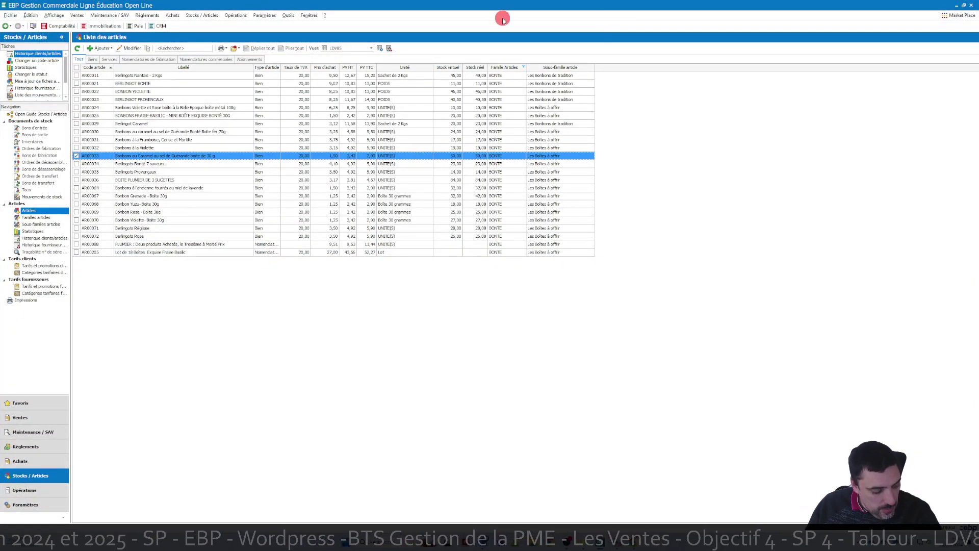
- Search the filtered article list for "fraise" and for "pâte"
left_click(195, 48)
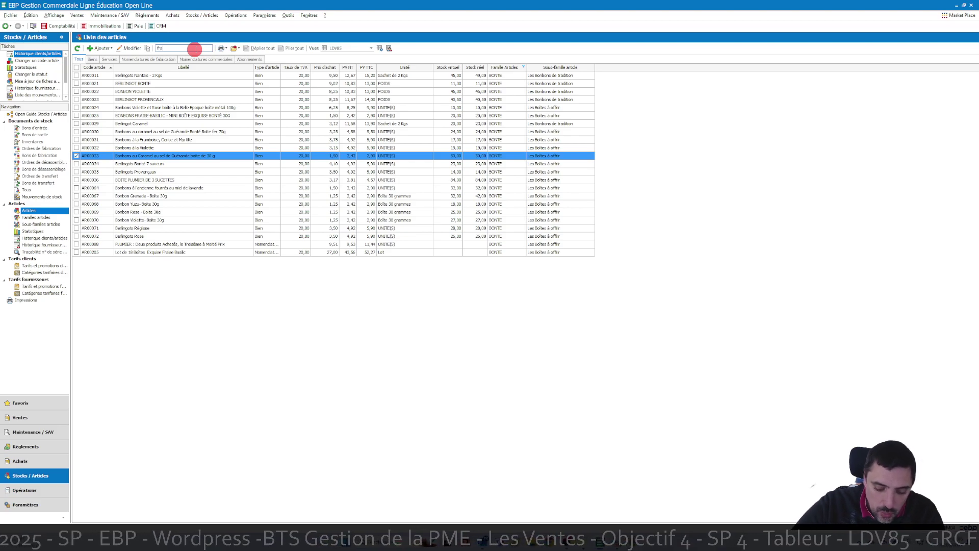
key("Return")
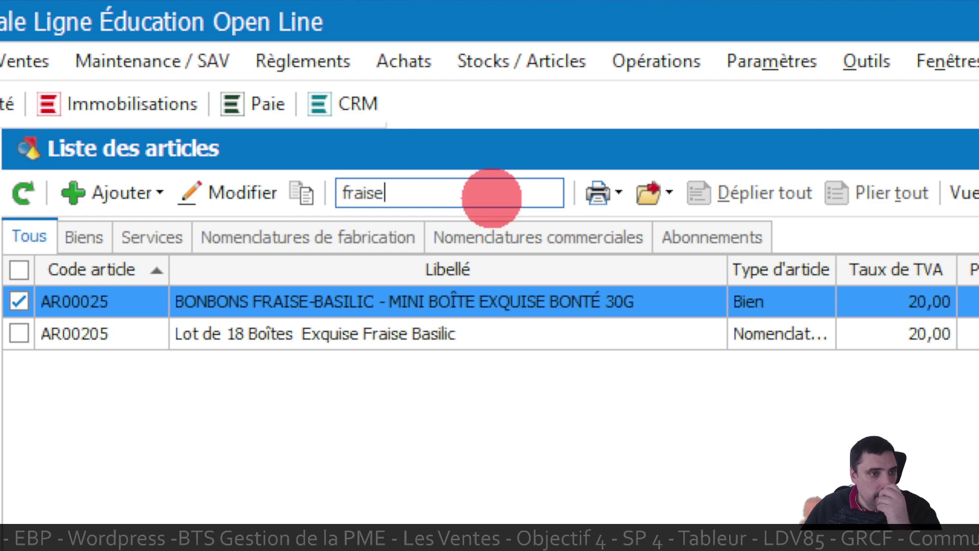
left_click_drag(422, 190, 327, 184)
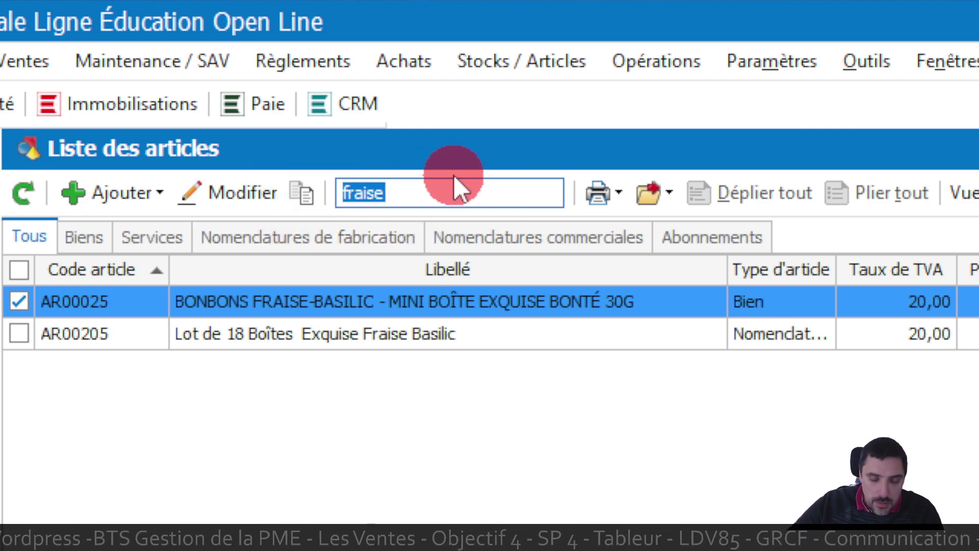
type("pâte")
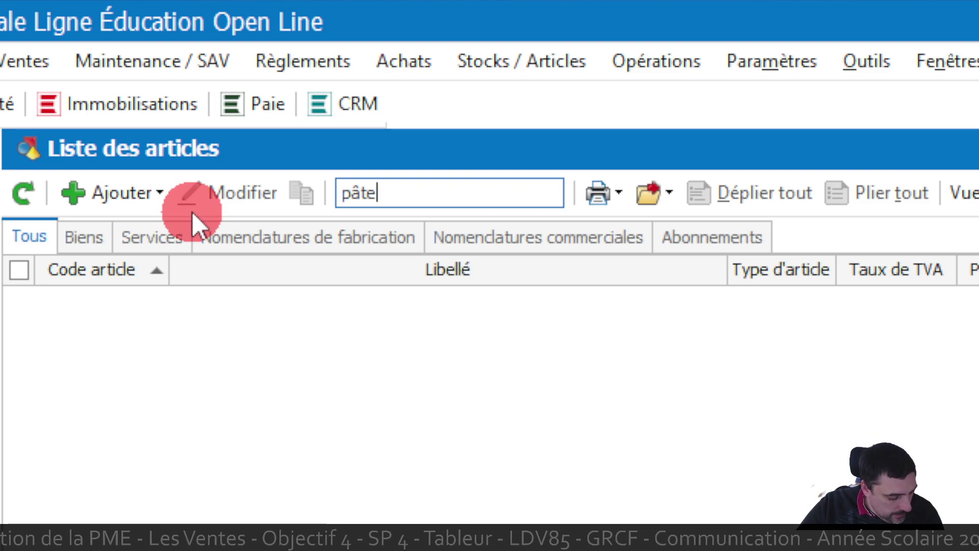
- Replace the search term with "pur bonheur" and shorten it to "bonheur"
key("BackSpace")
key("BackSpace")
key("BackSpace")
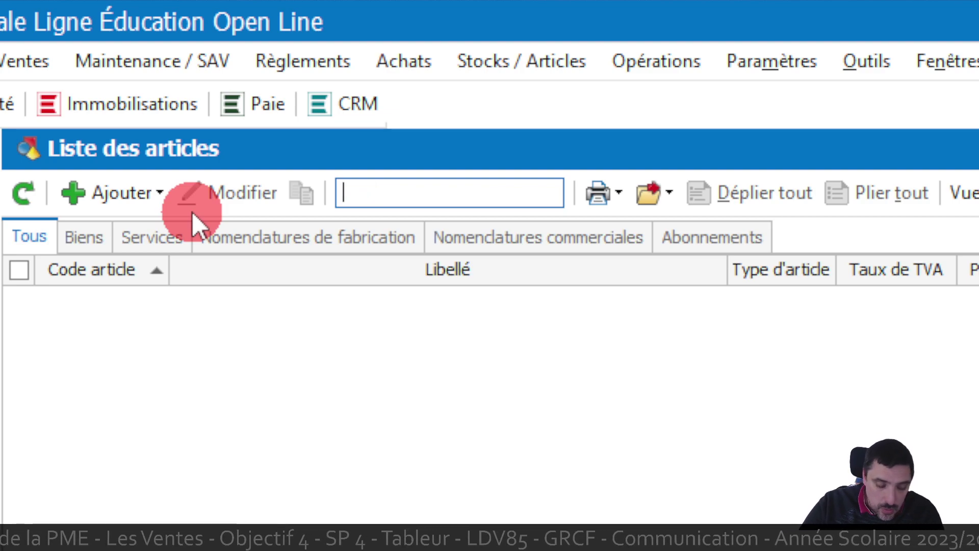
type("pur")
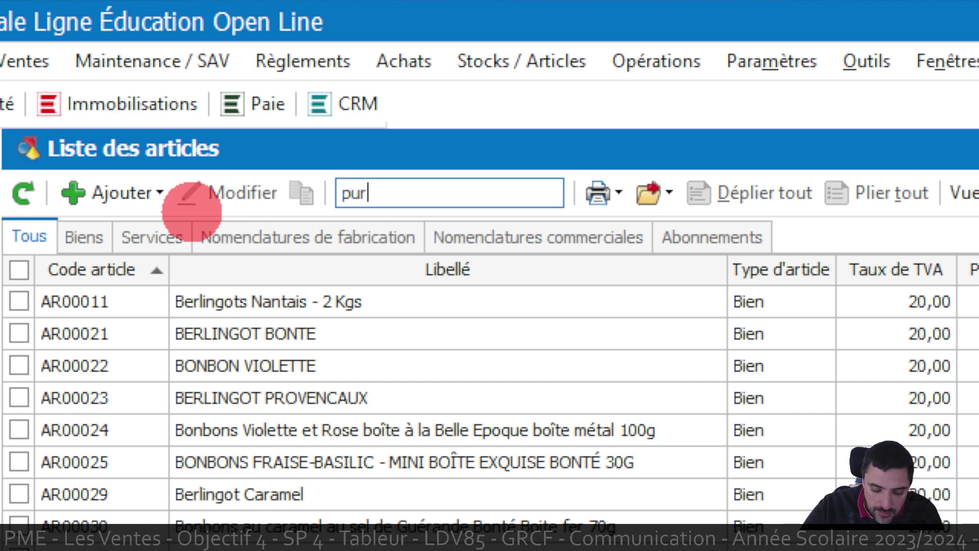
type(" bonheur")
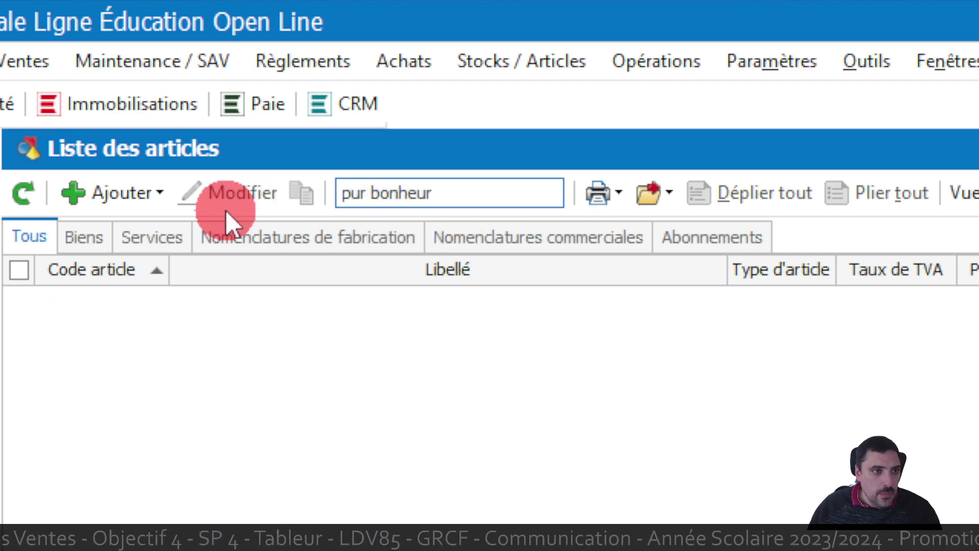
double_click(360, 191)
key("BackSpace")
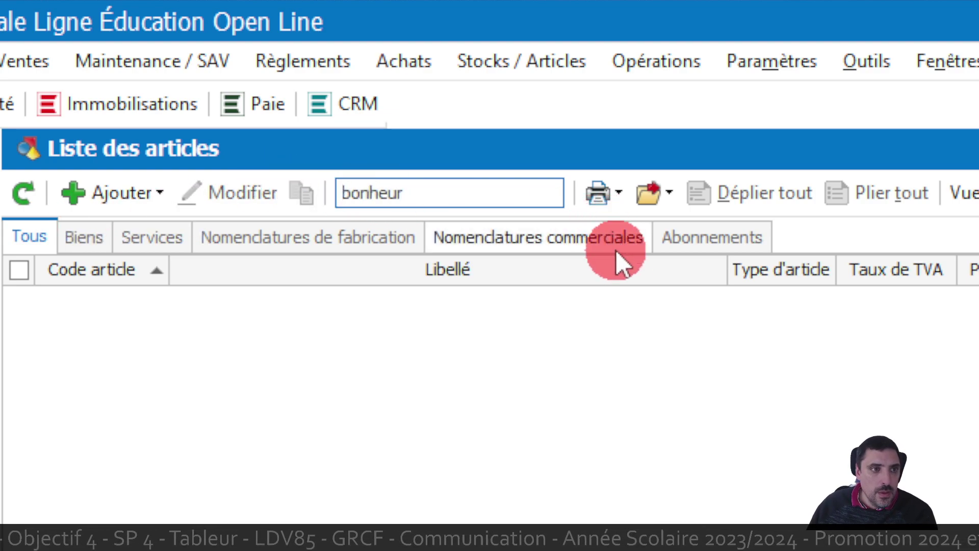
- Refresh the article list, replace the search term with "fraise" and limit the results to goods (Biens)
left_click(23, 193)
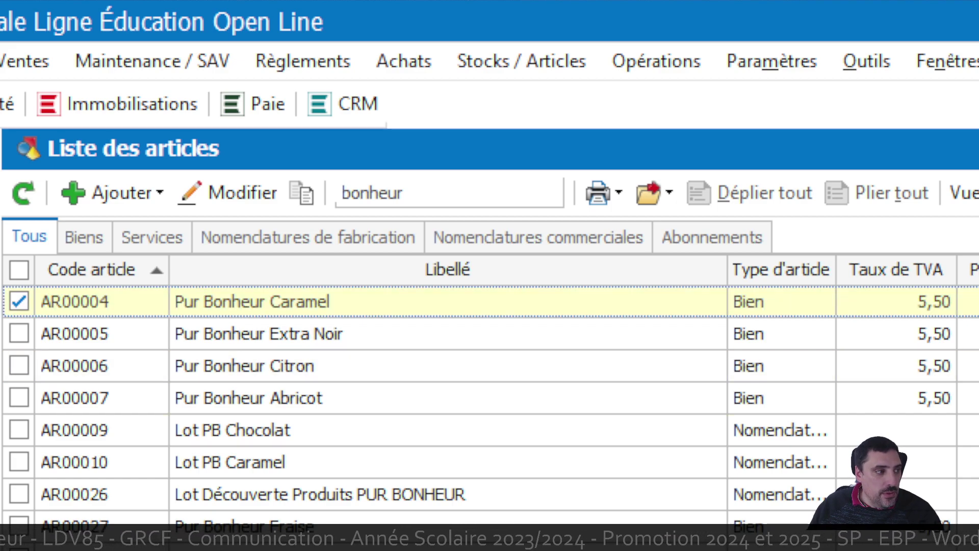
double_click(404, 197)
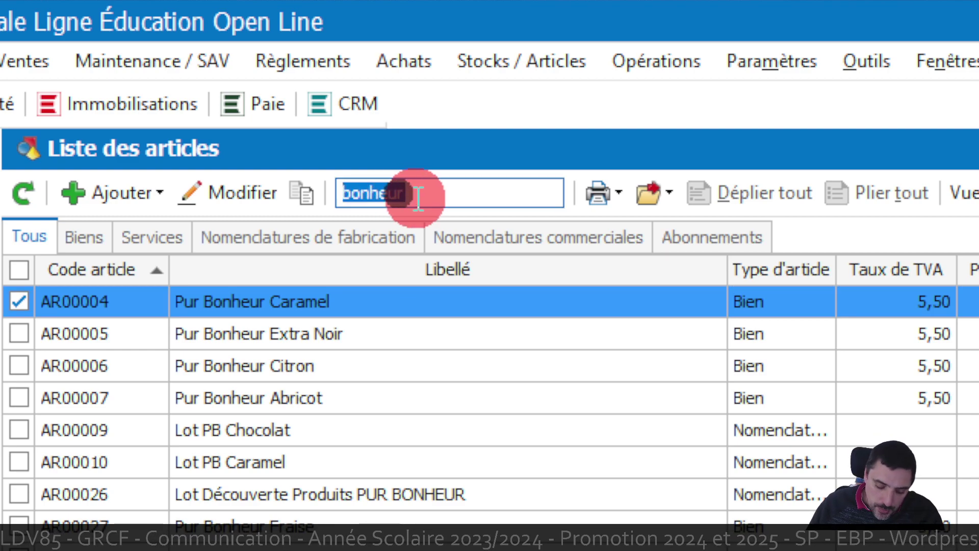
type("fraise")
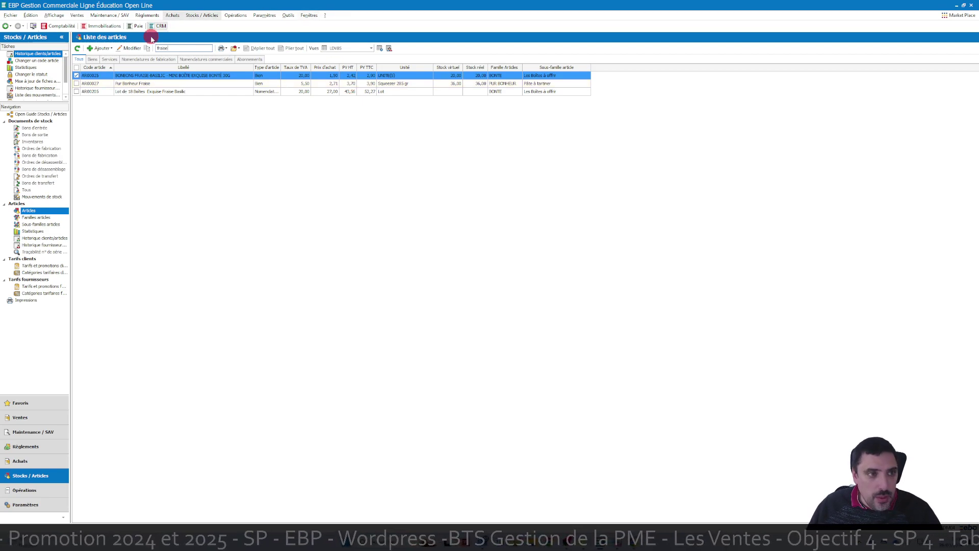
left_click(99, 61)
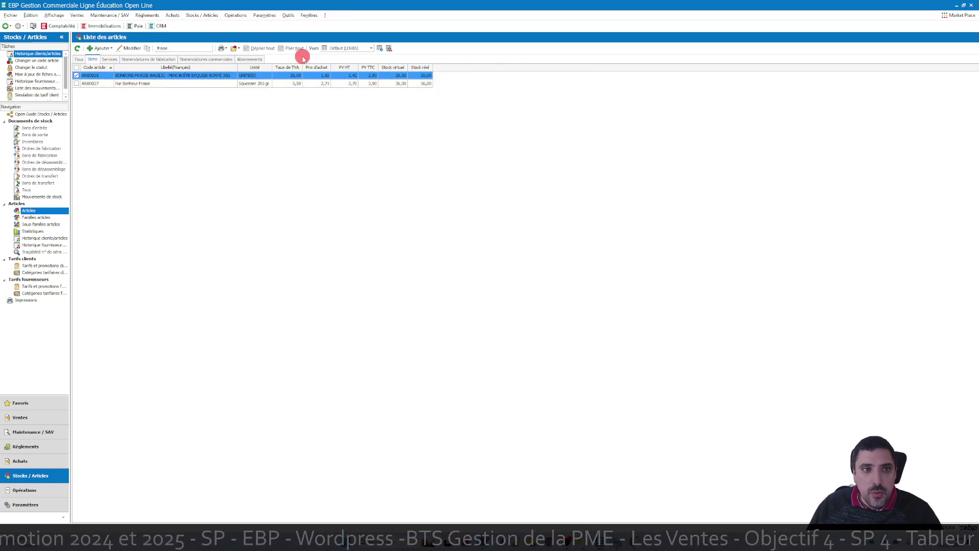
- Clear the search term, check the number of goods in the reduced window, and maximize it again
double_click(174, 48)
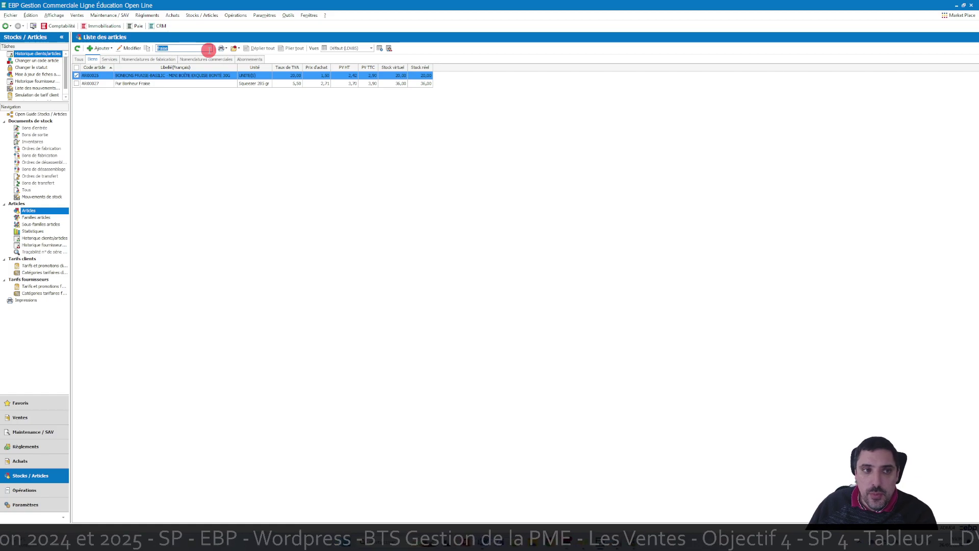
key("BackSpace")
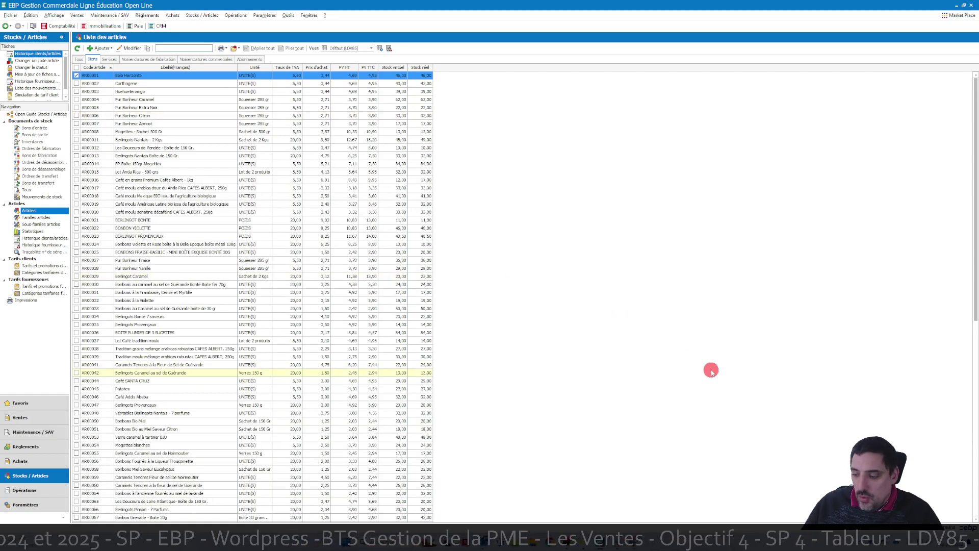
left_click(964, 6)
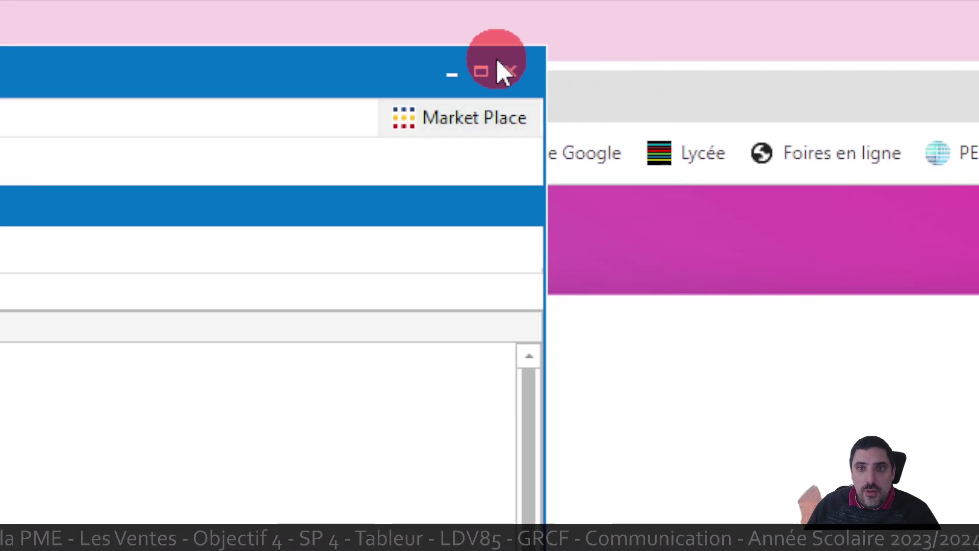
left_click(486, 76)
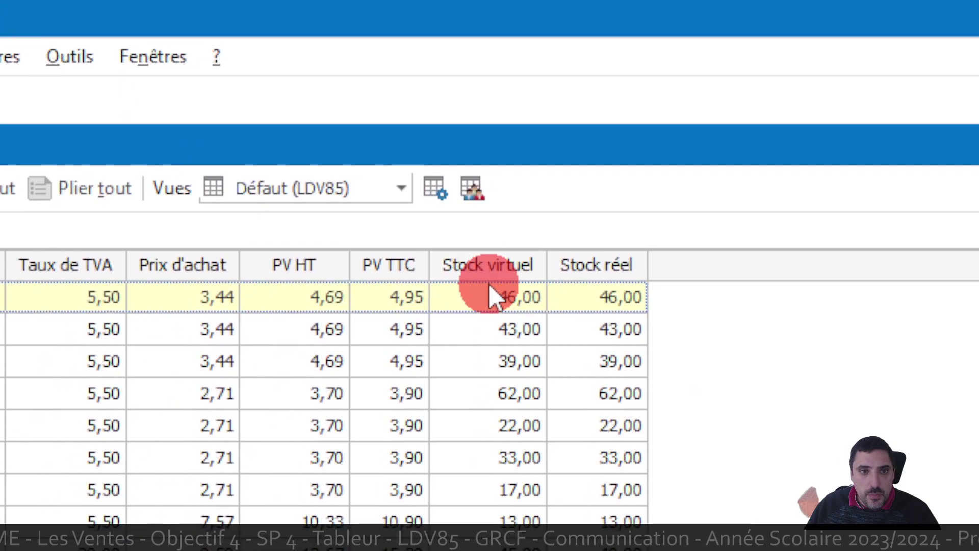
- Look through the goods list and compare the virtual stock with the real stock of each article
scroll(484, 306, "down", 4)
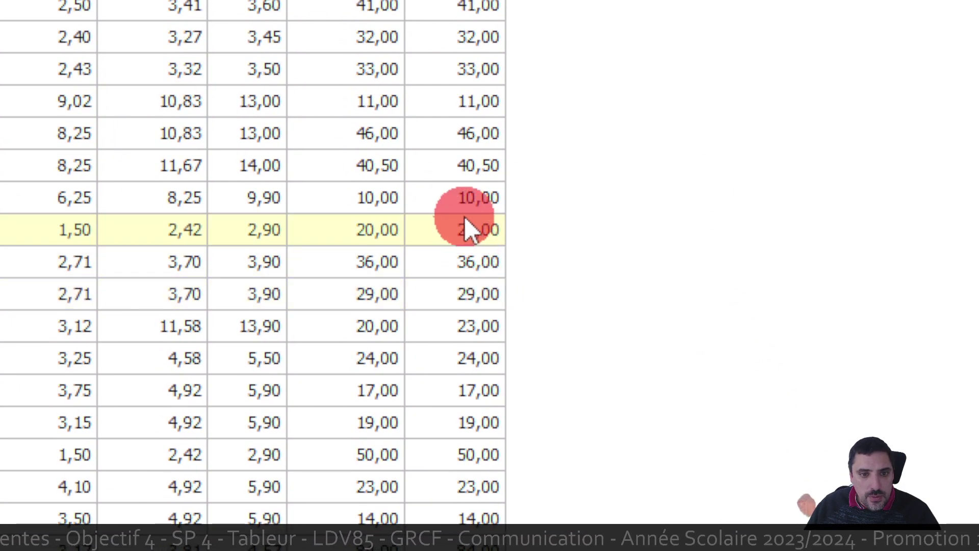
scroll(459, 202, "down", 3)
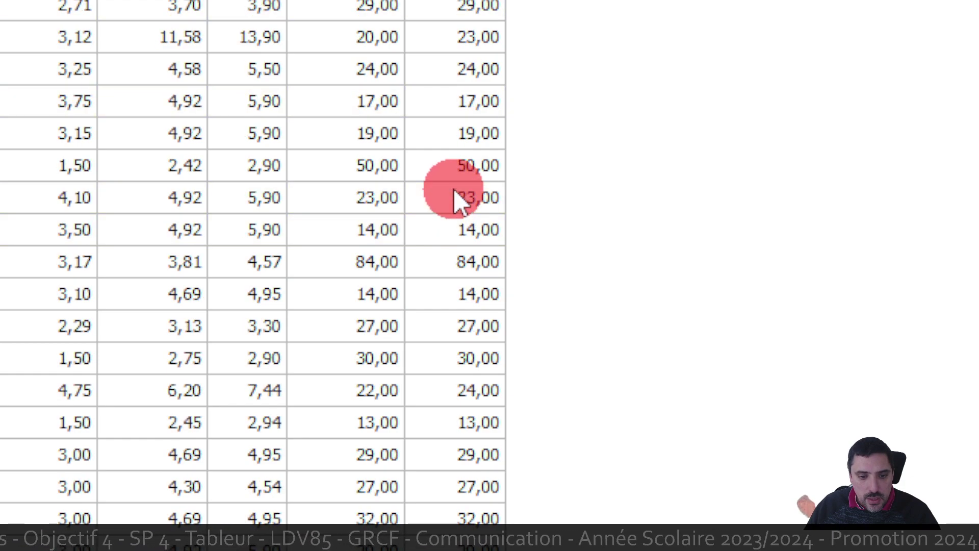
scroll(455, 199, "down", 10)
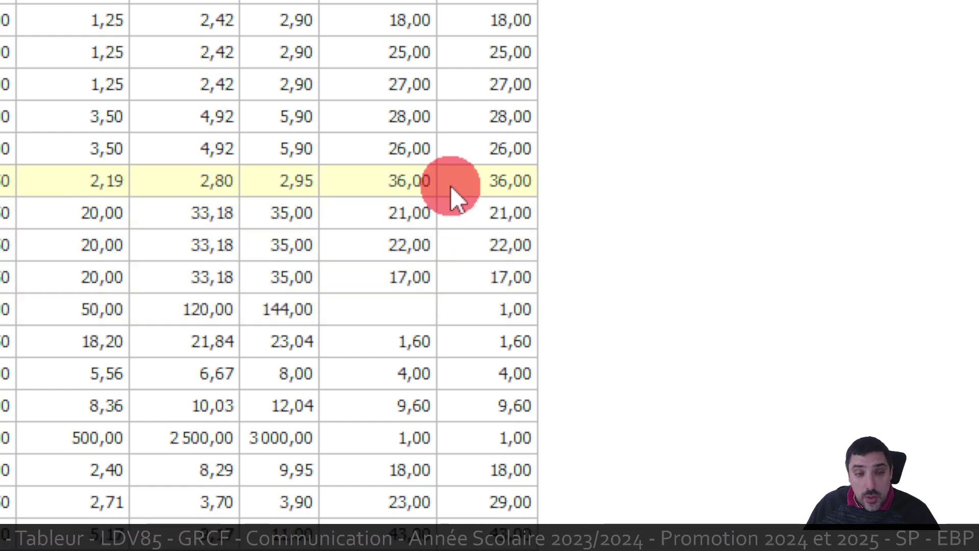
scroll(451, 179, "up", 5)
scroll(457, 153, "up", 4)
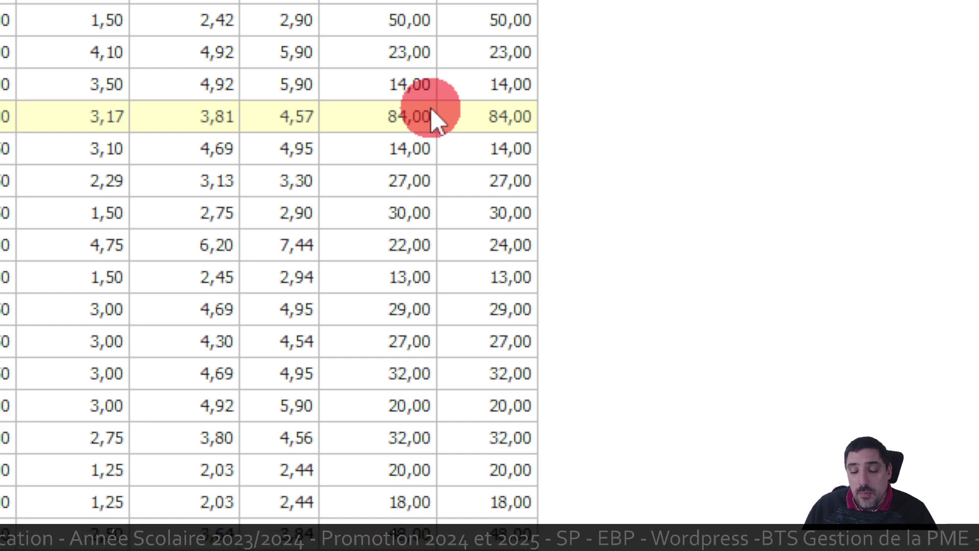
scroll(459, 204, "up", 5)
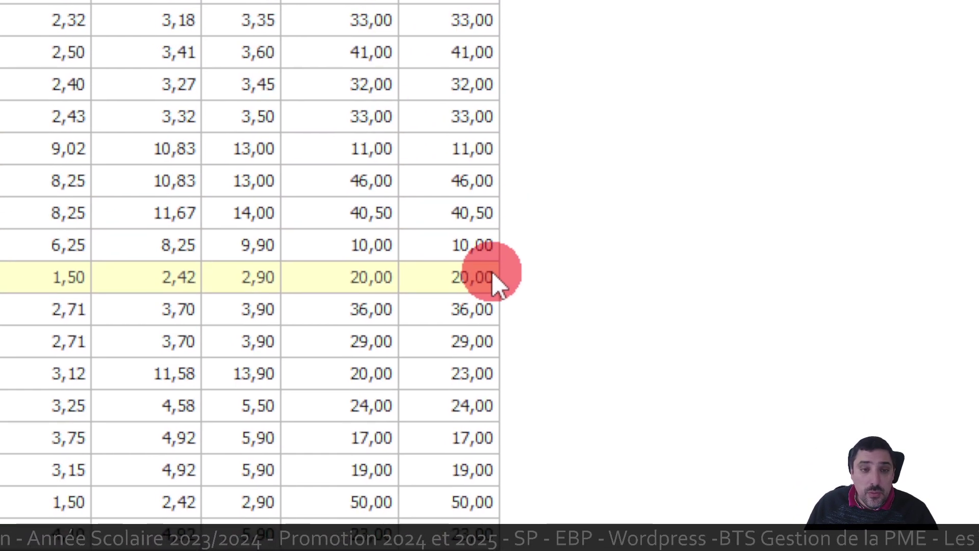
scroll(491, 270, "up", 3)
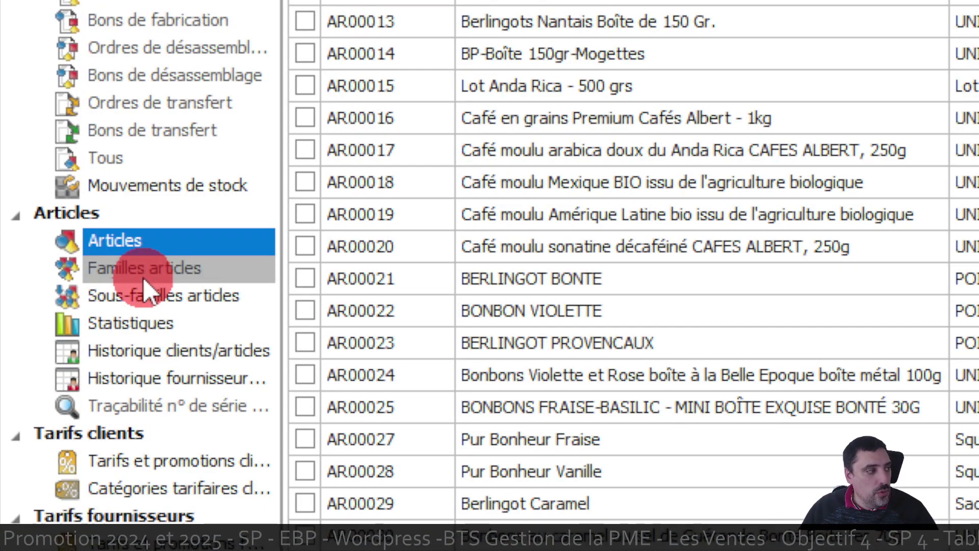
- View the article families and the article sub-families lists, and return to the list of all articles
left_click(149, 270)
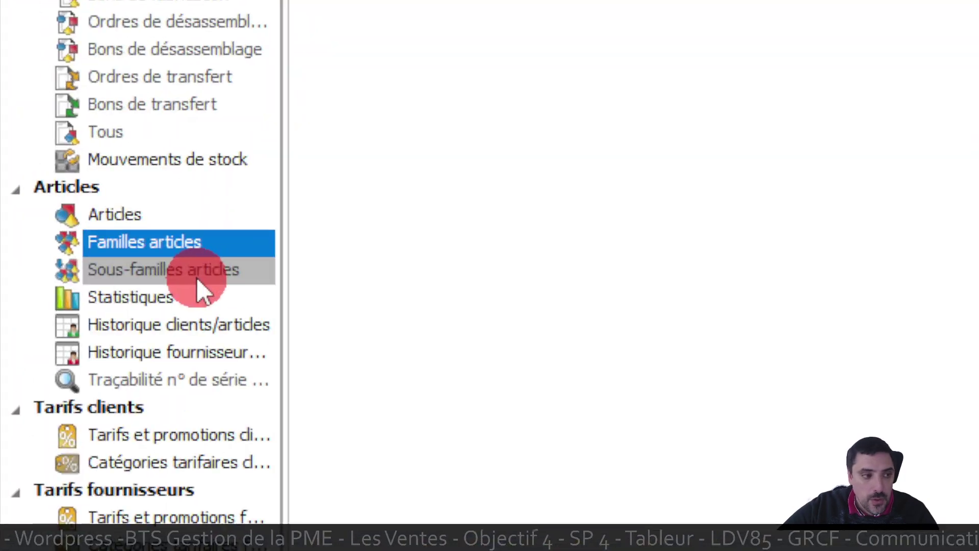
left_click(195, 276)
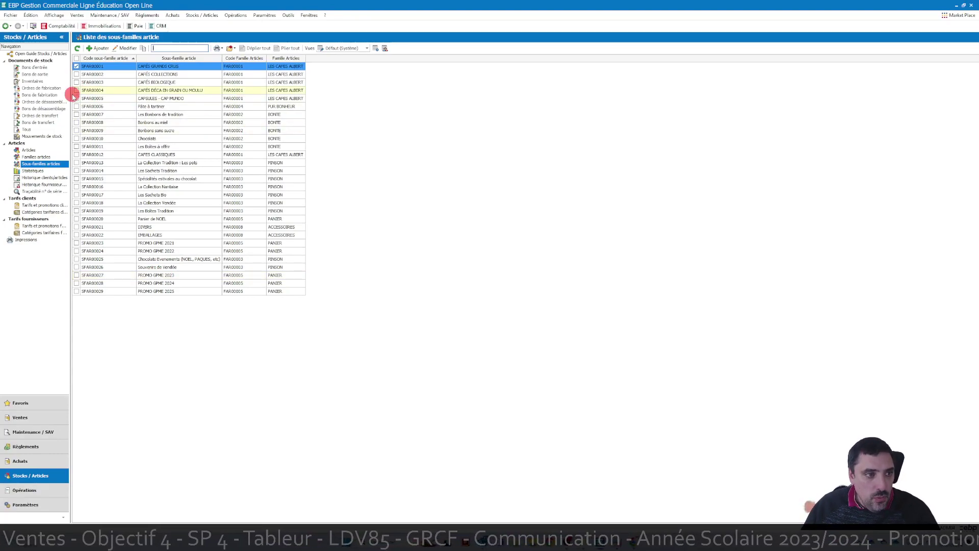
left_click(38, 151)
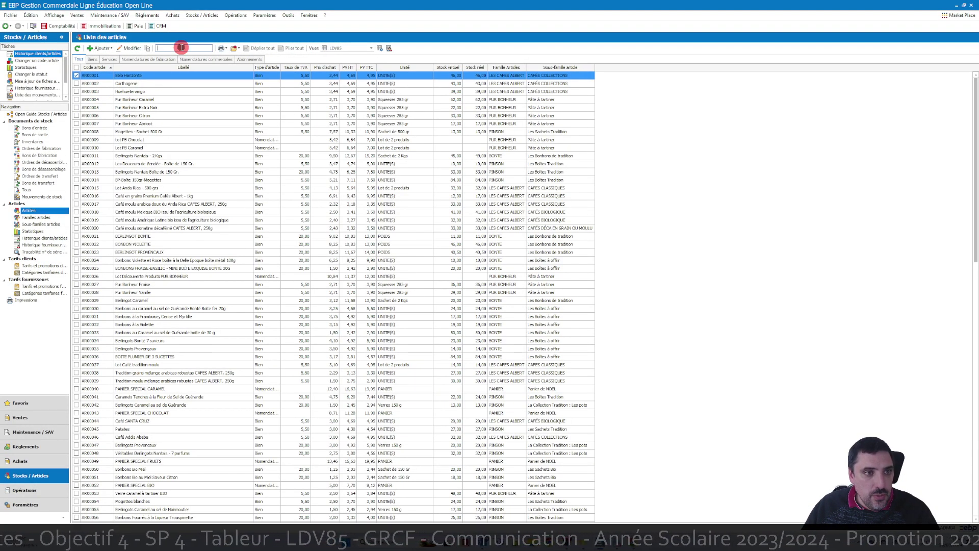
- Search the article list for "santa cr" and open the record of the single article Café SANTA CRUZ
left_click(181, 47)
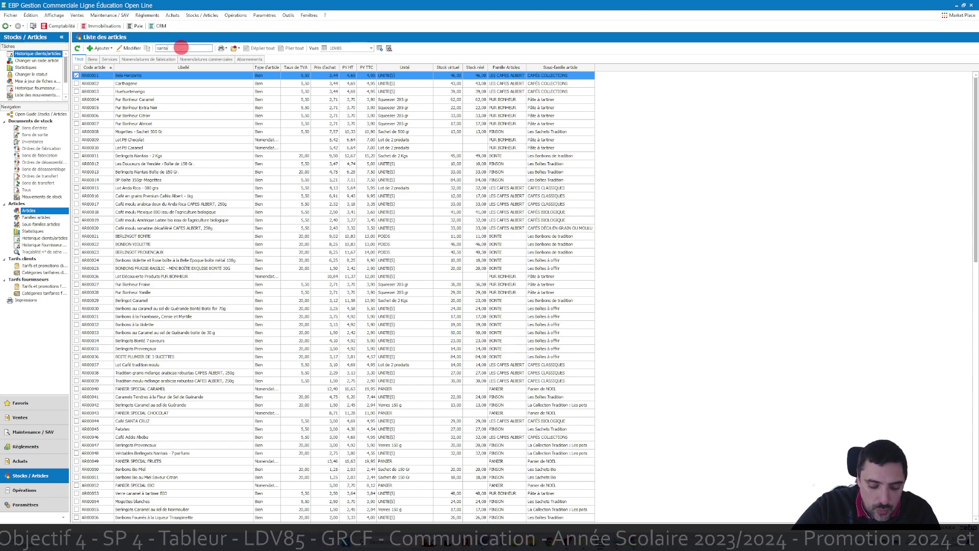
type("santa cr")
key("Return")
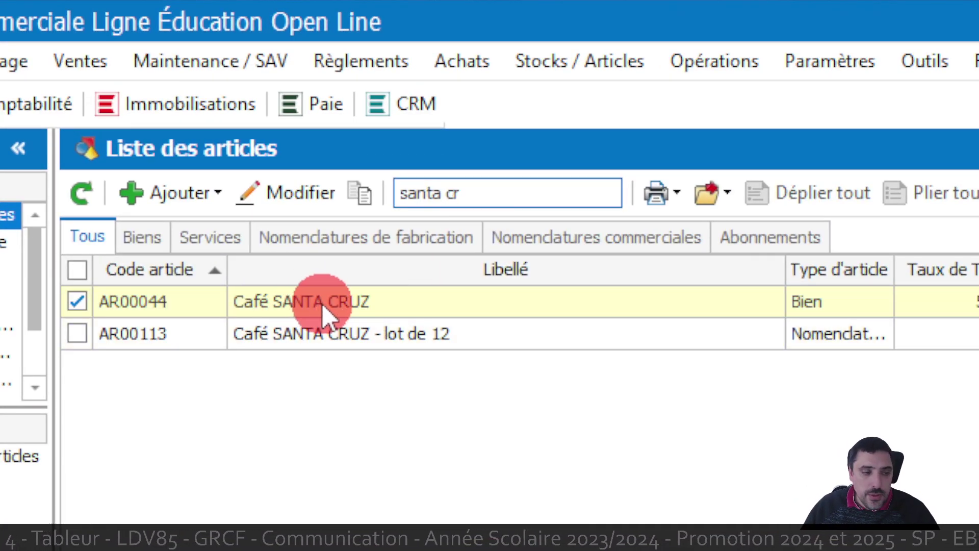
left_click(342, 301)
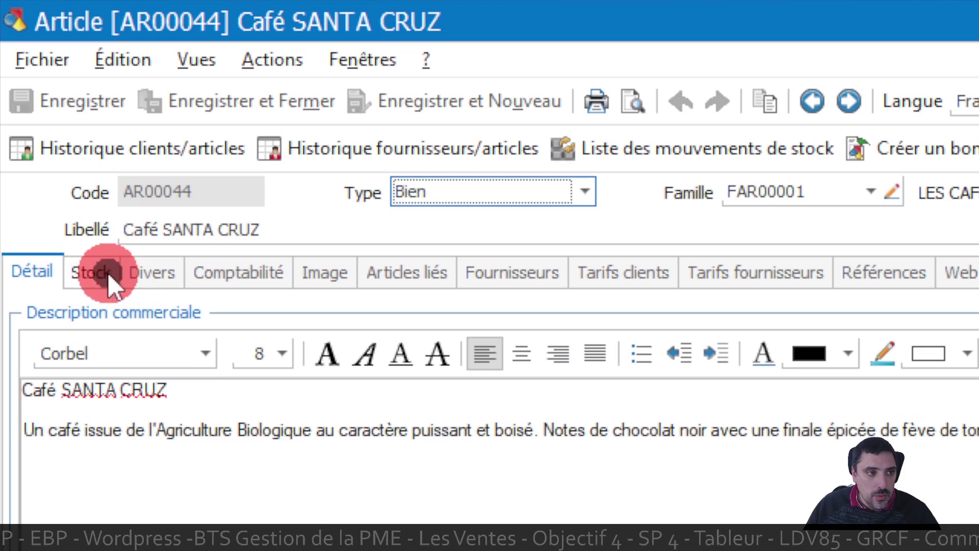
- Examine the stock information and the image of the Café SANTA CRUZ record, and close the record
left_click(107, 273)
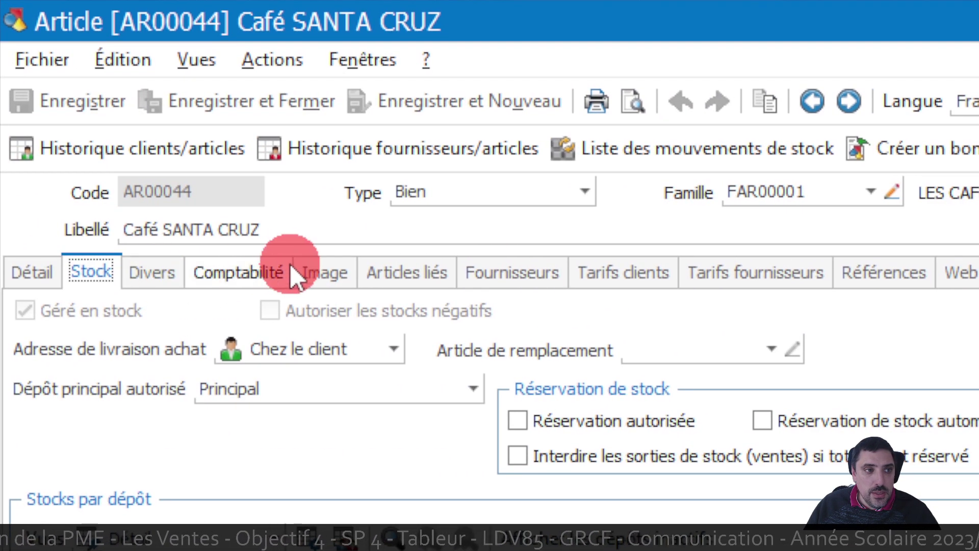
left_click(321, 271)
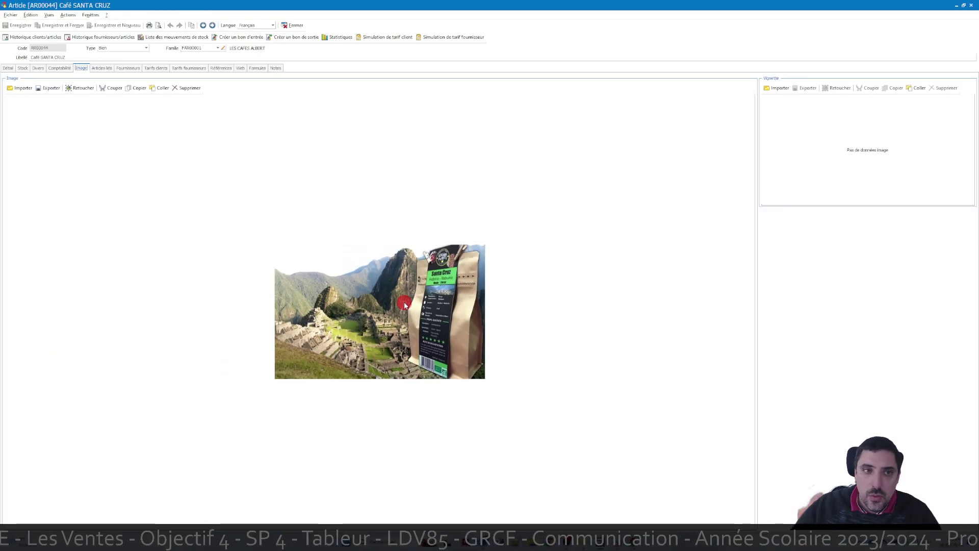
left_click(295, 25)
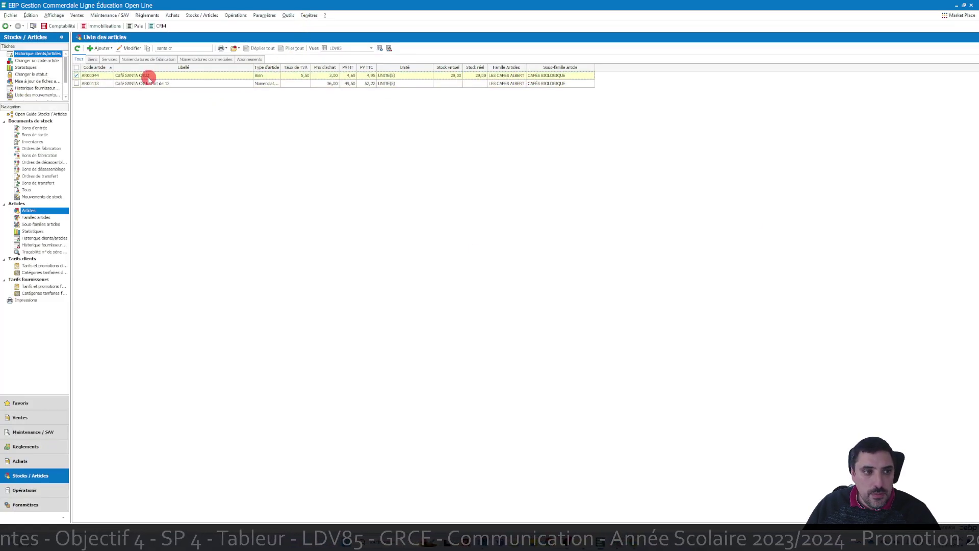
- Limit the Café SANTA CRUZ results to goods and display them in the HA LDV85 and MCO (LDV85) views
left_click(93, 59)
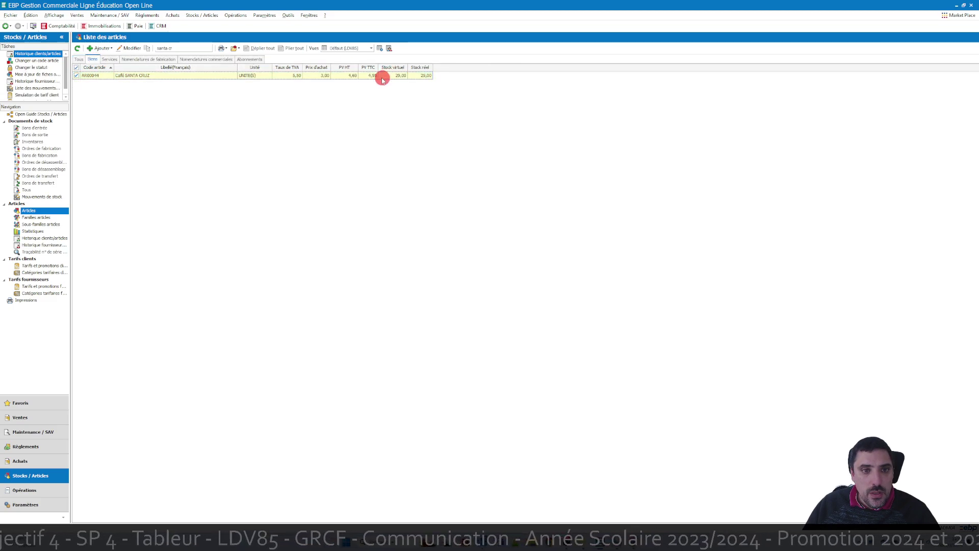
left_click(371, 48)
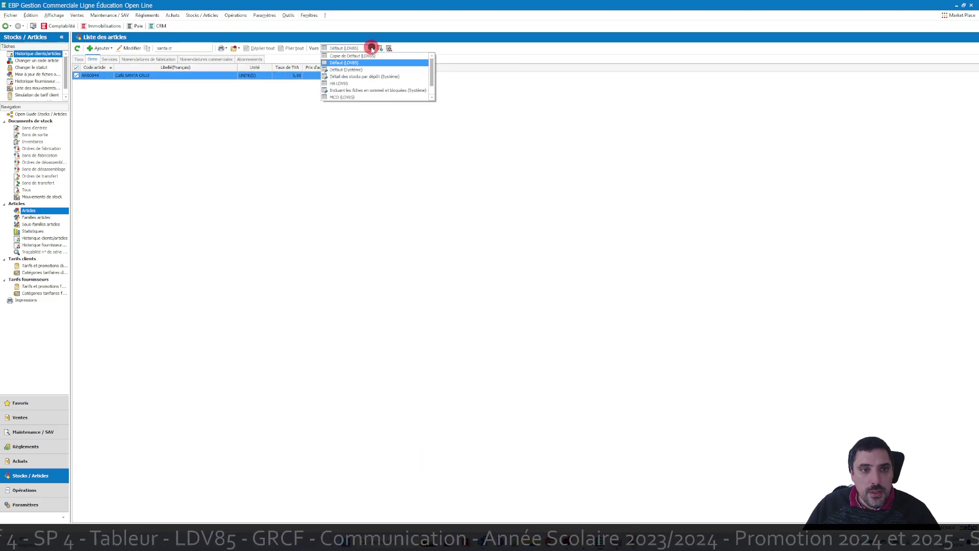
left_click(357, 83)
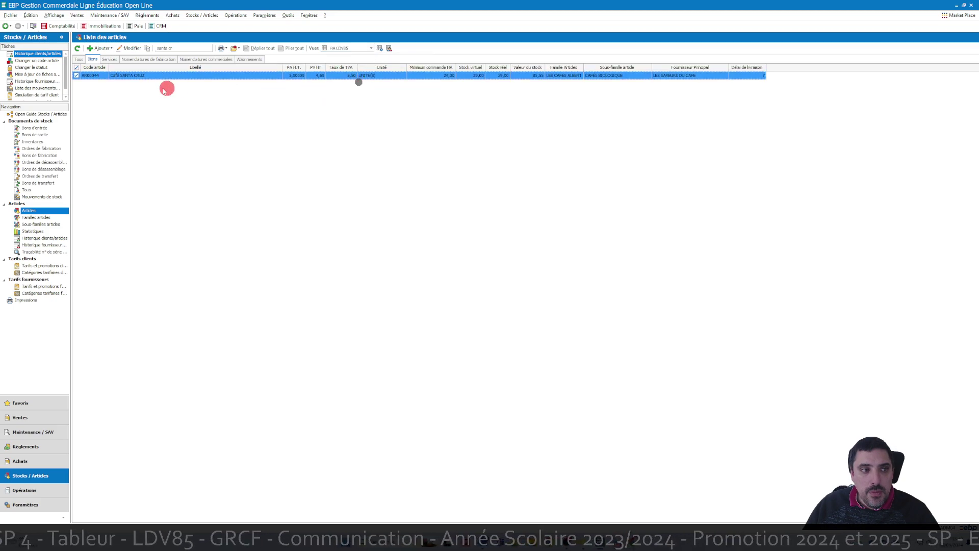
left_click(337, 48)
left_click(343, 96)
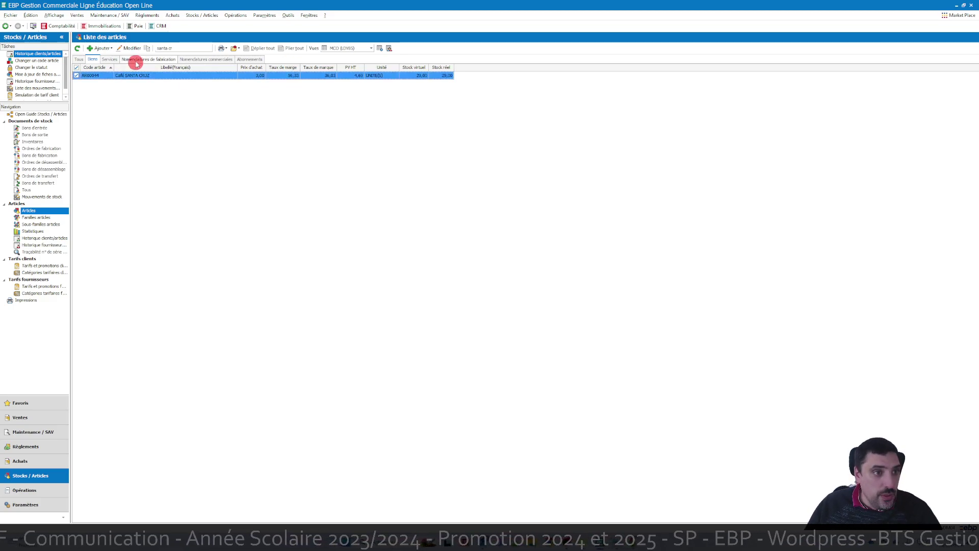
- Clear the search term and display all goods in the HA LDV85 view to examine its purchasing columns
left_click(177, 48)
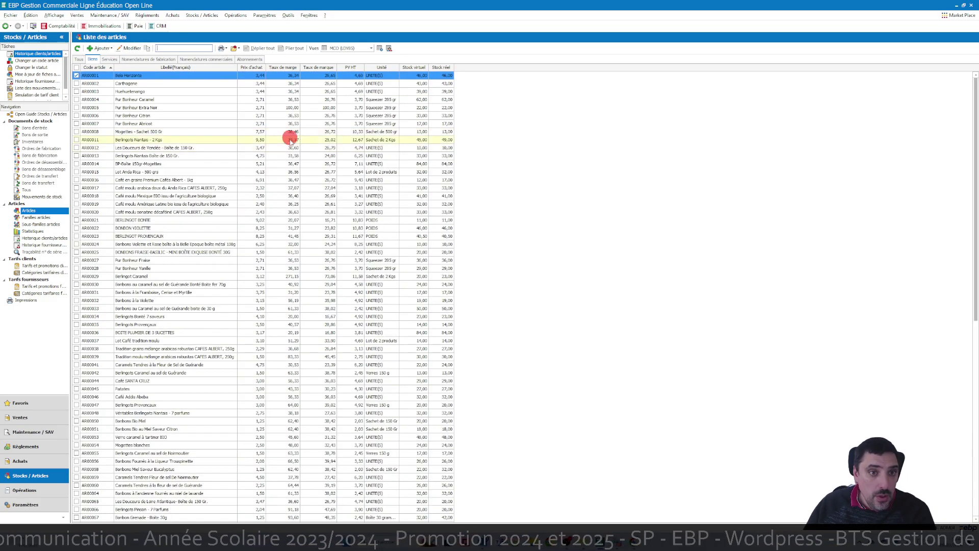
left_click(344, 48)
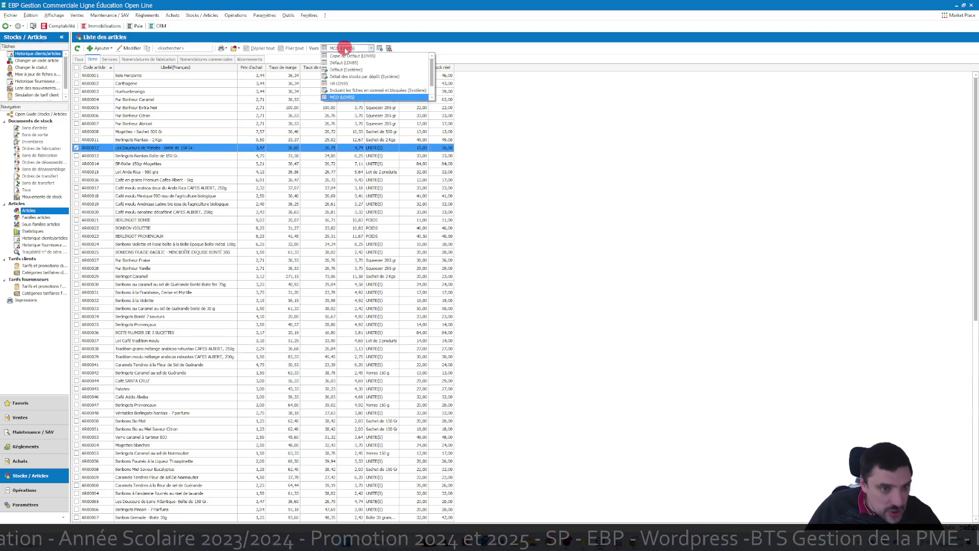
left_click(351, 83)
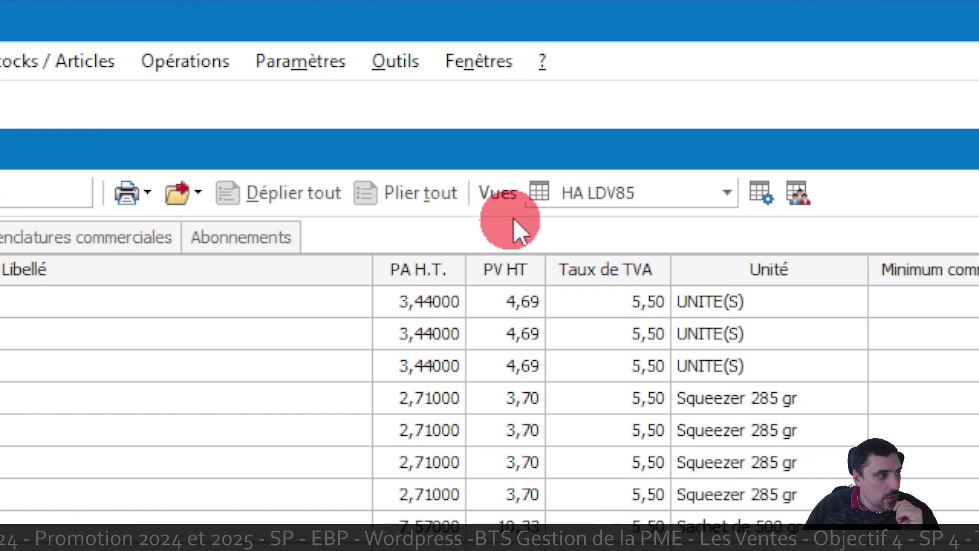
left_click(721, 195)
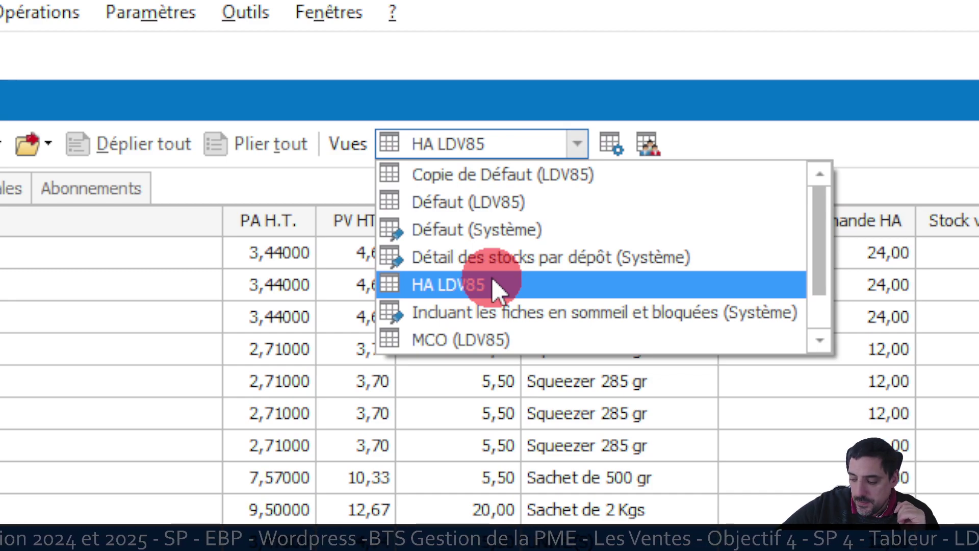
left_click(493, 281)
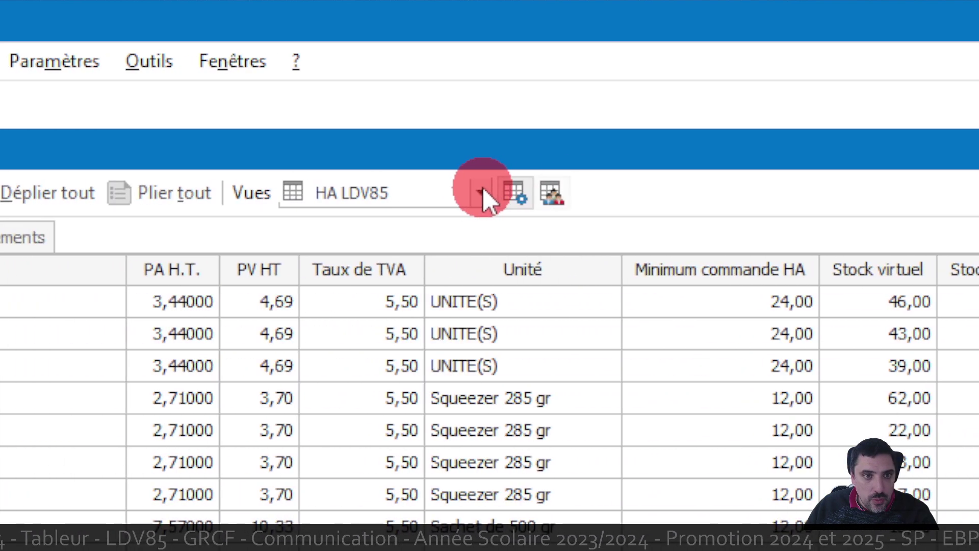
- Display the goods list in the MCO (LDV85) view and look through the articles' margin columns
left_click(487, 193)
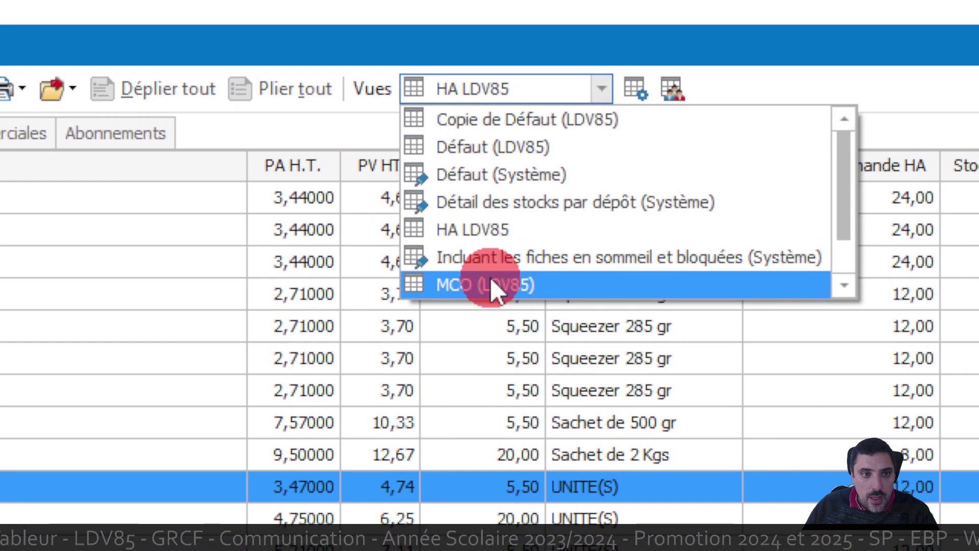
left_click(484, 340)
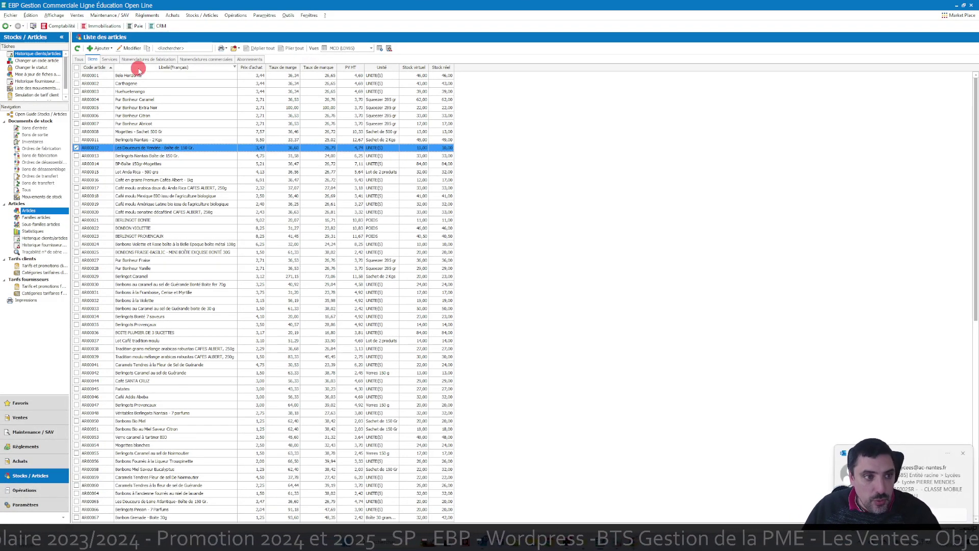
scroll(169, 261, "down", 4)
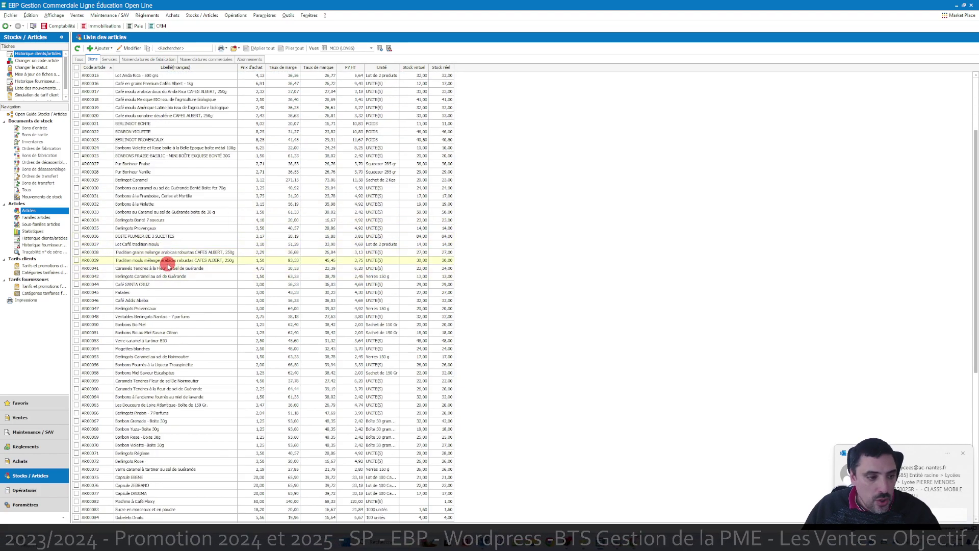
- Open the JURA A1 BLANC record, display its label and description in English (Anglais), and close it without saving
scroll(157, 274, "down", 3)
scroll(154, 273, "down", 8)
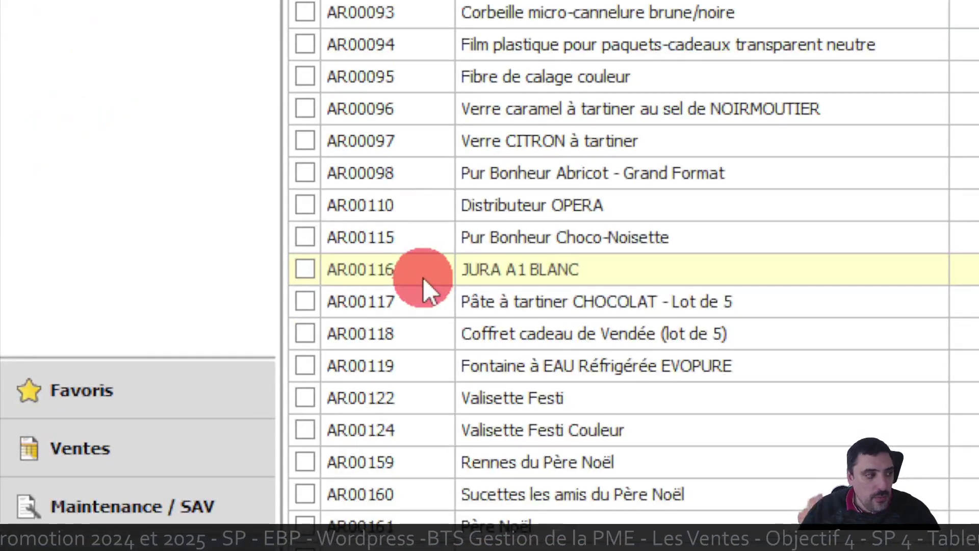
double_click(422, 277)
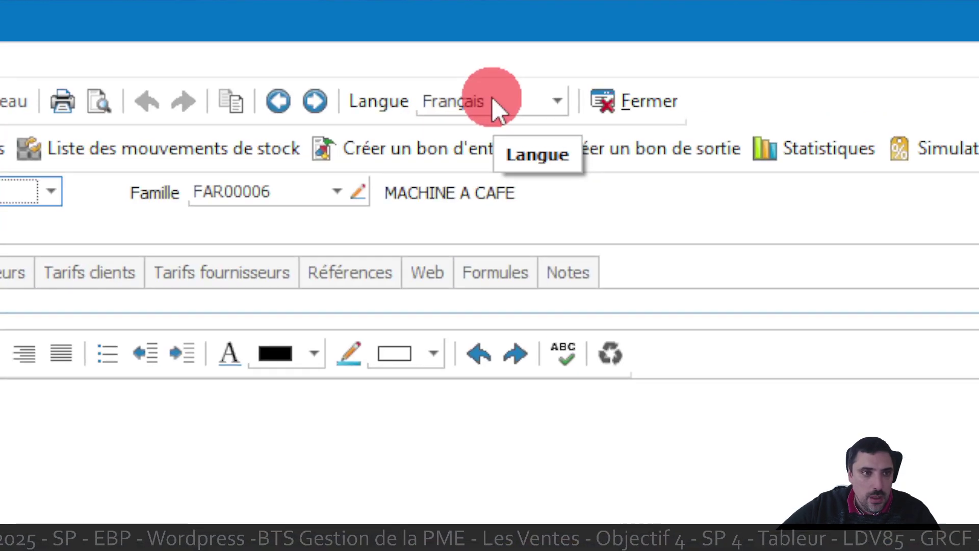
left_click(492, 97)
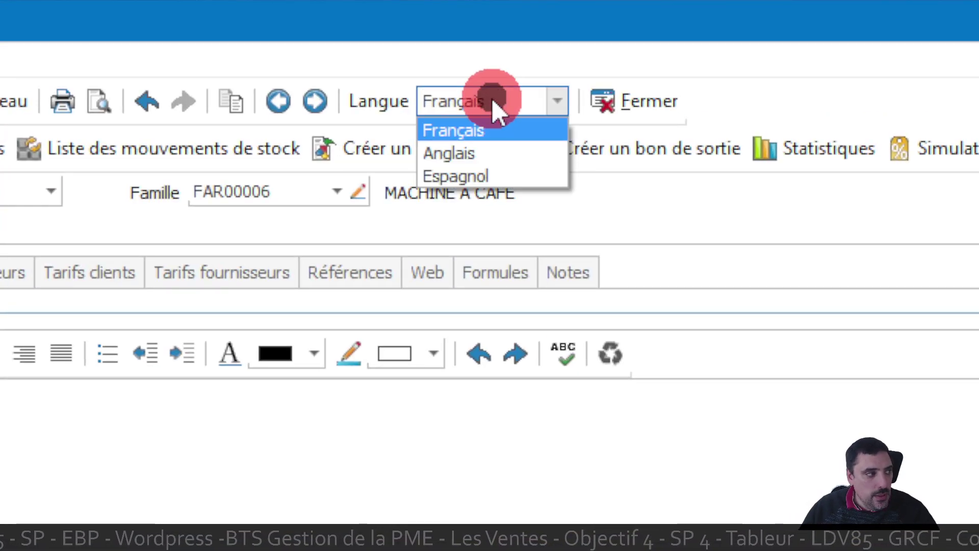
left_click(488, 153)
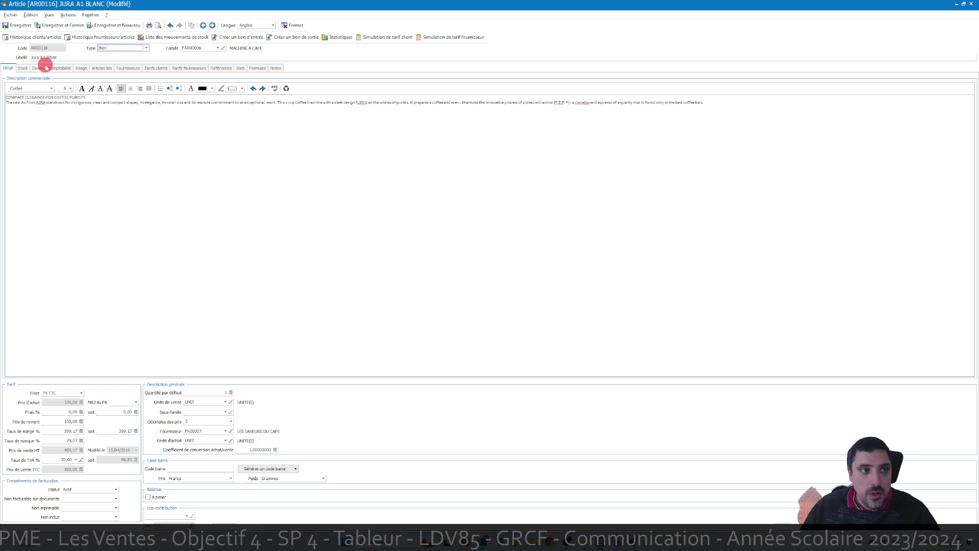
left_click(293, 25)
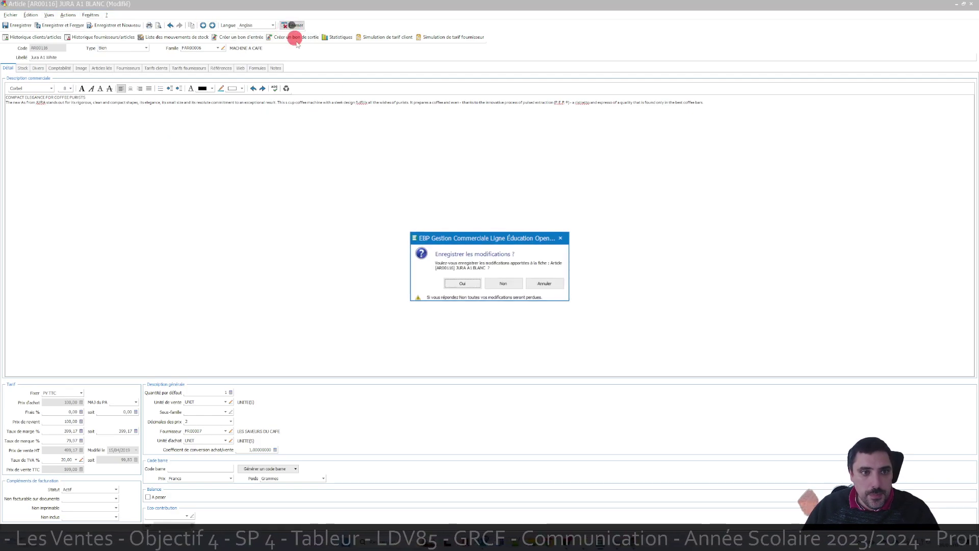
left_click(507, 283)
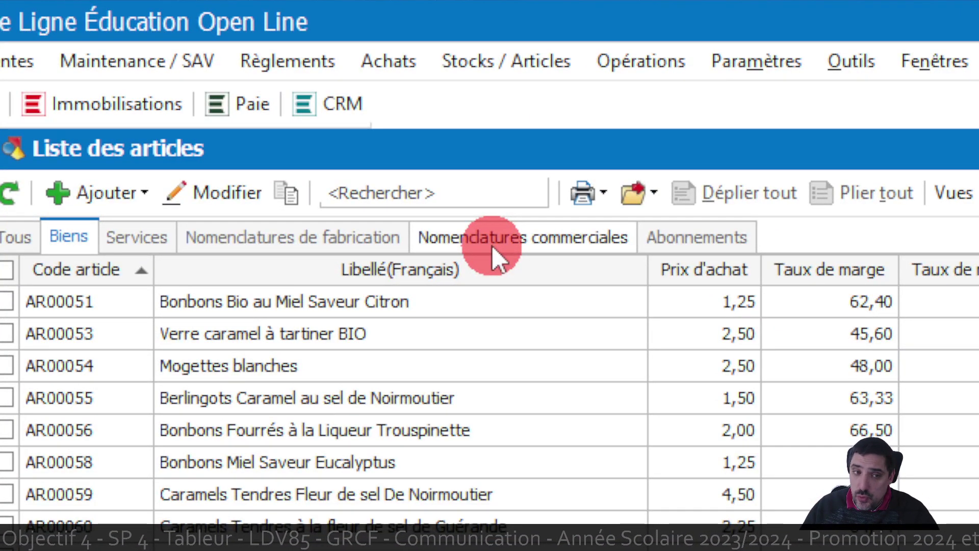
- List the commercial bills of materials, examine the composition in the PANIER SPECIAL CHOCOLAT record, and close the record
left_click(493, 238)
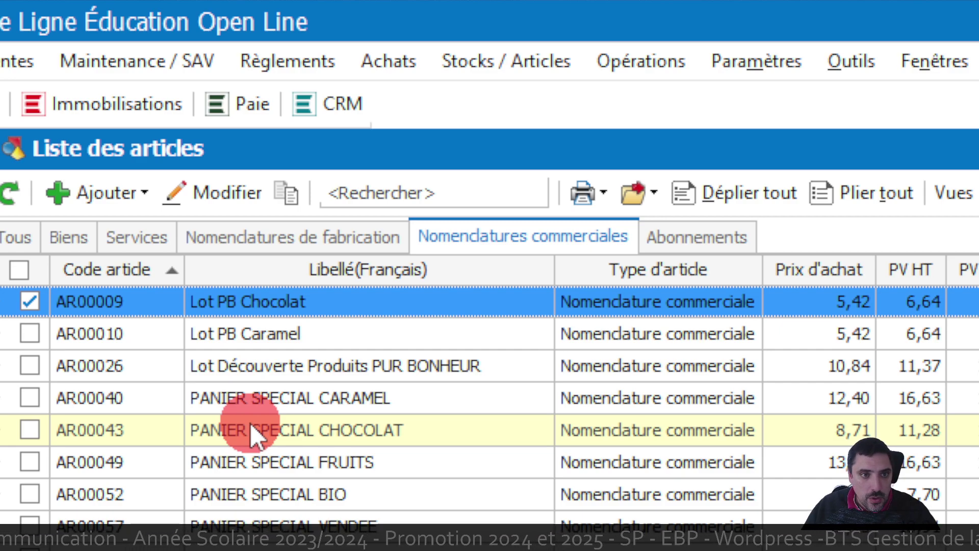
left_click(342, 430)
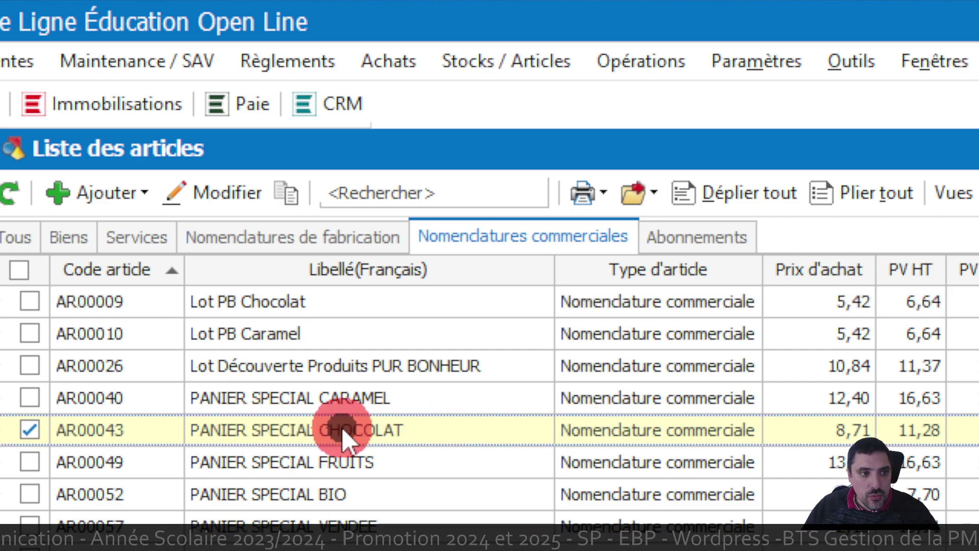
double_click(376, 432)
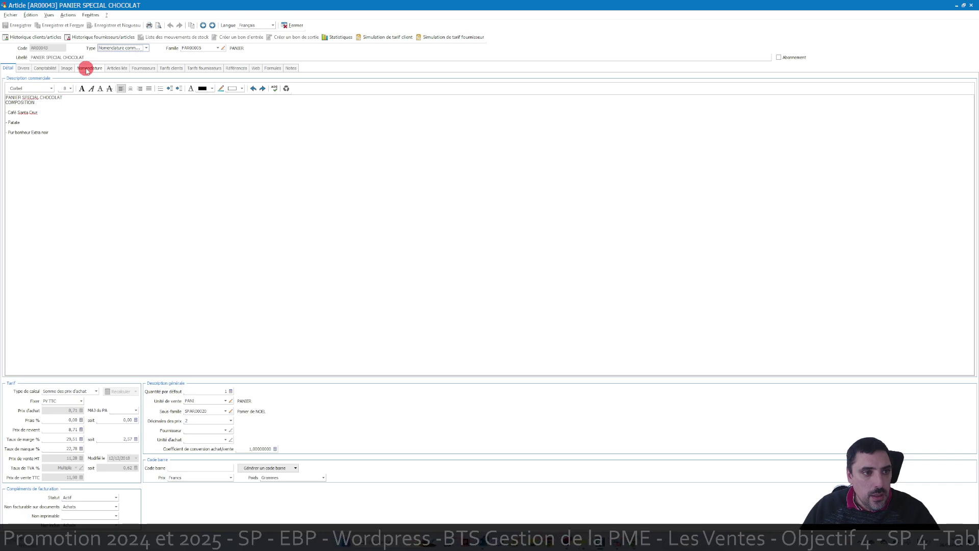
left_click(87, 69)
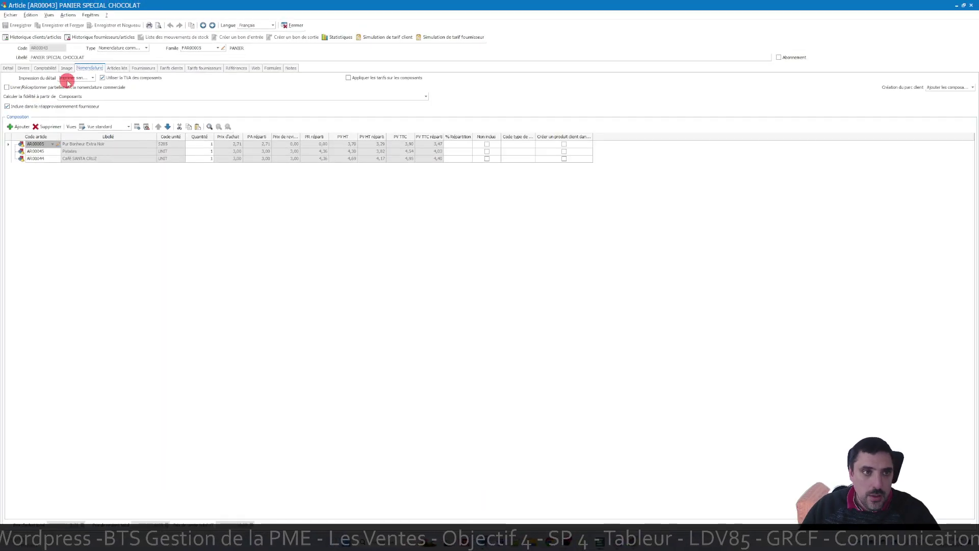
left_click(304, 25)
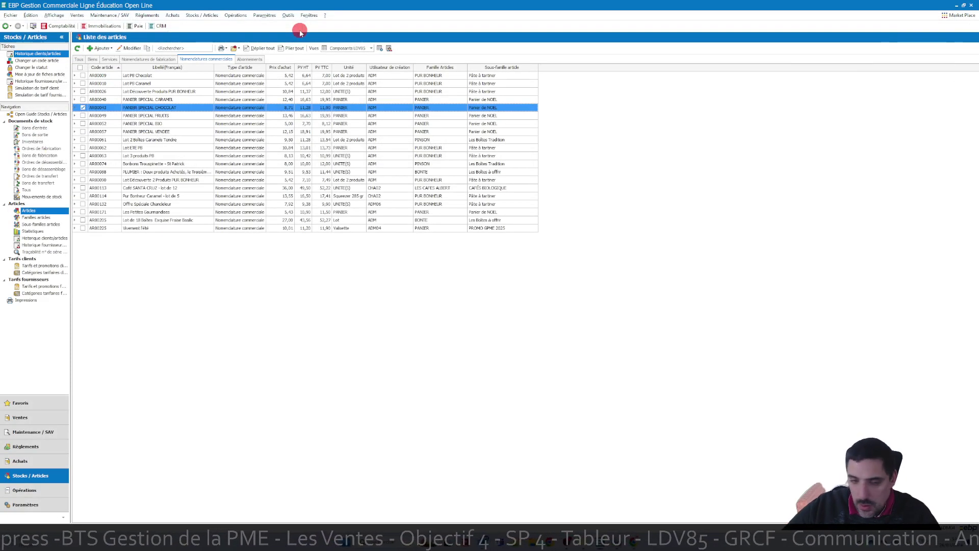
- Expand PANIER SPECIAL CHOCOLAT within the Composants LDV85 view to examine its components' stock and suppliers
left_click(365, 48)
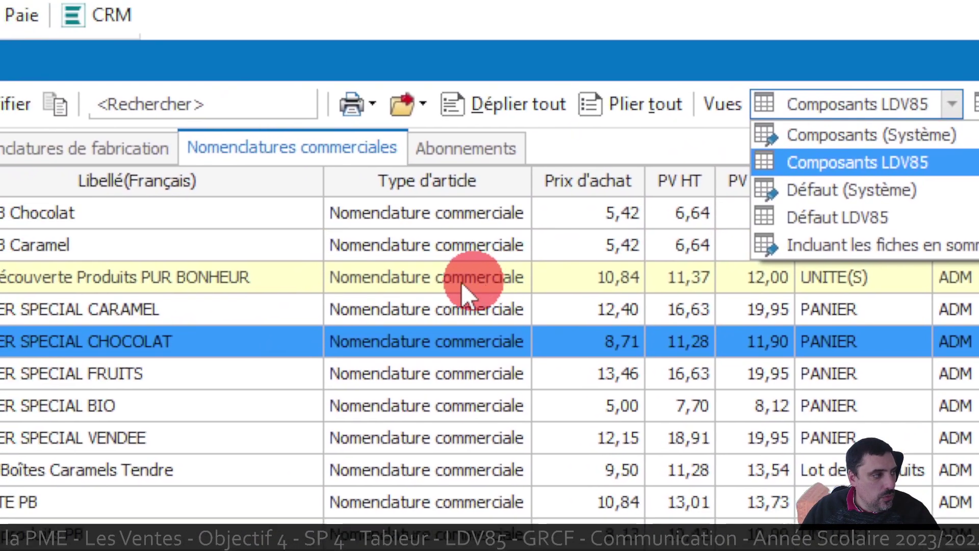
left_click(454, 275)
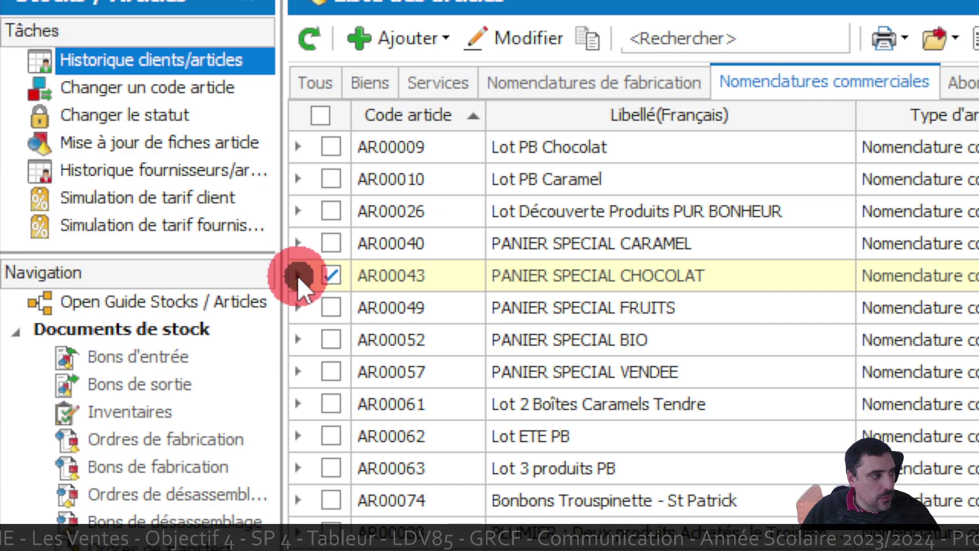
left_click(297, 277)
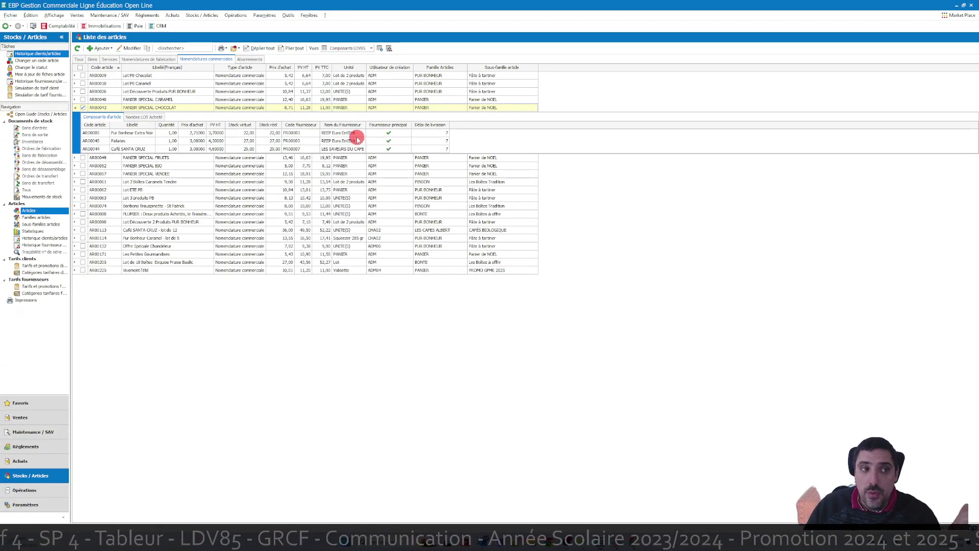
- Display the manufacturing bills of materials, and list the service articles to examine their prices and units
left_click(158, 59)
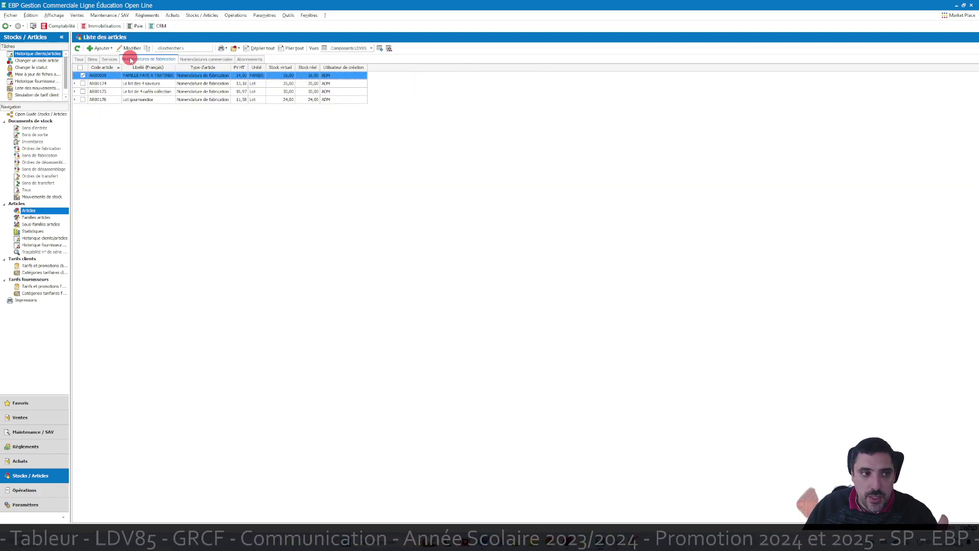
left_click(112, 59)
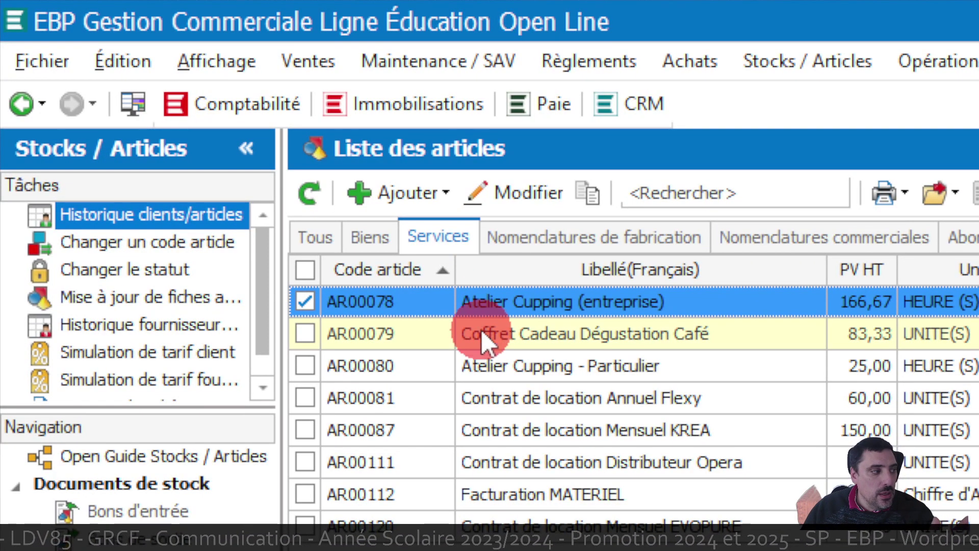
left_click(686, 317)
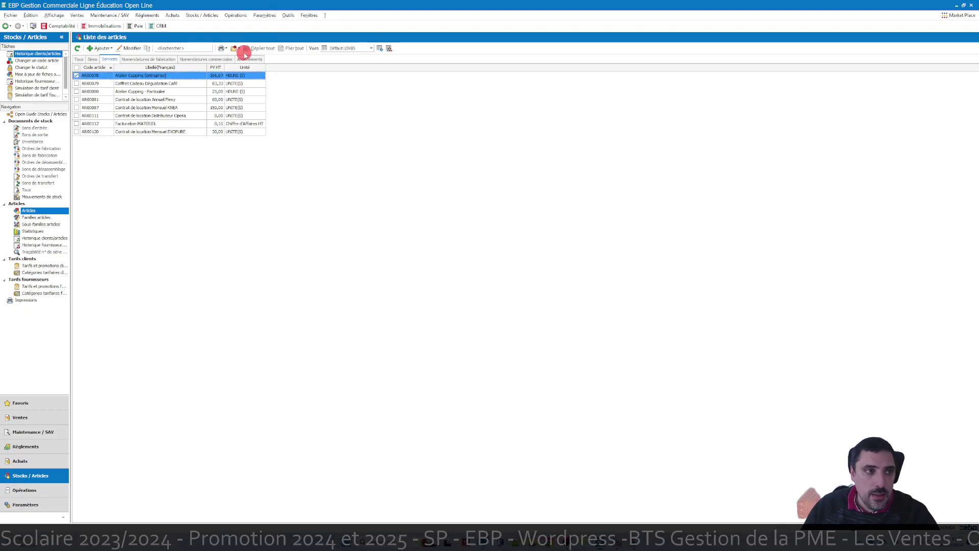
- Leave the article list and display the start screen (Écran de démarrage)
left_click(58, 15)
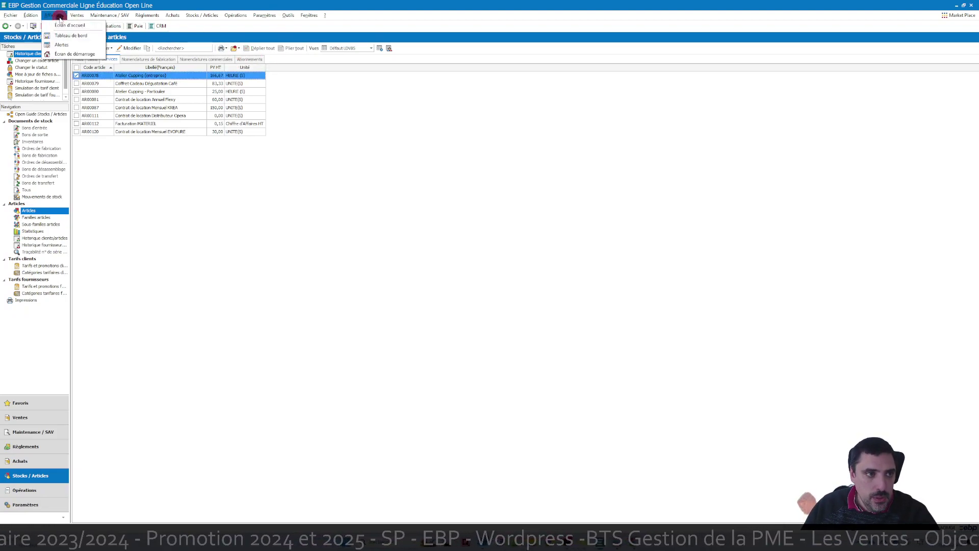
left_click(58, 16)
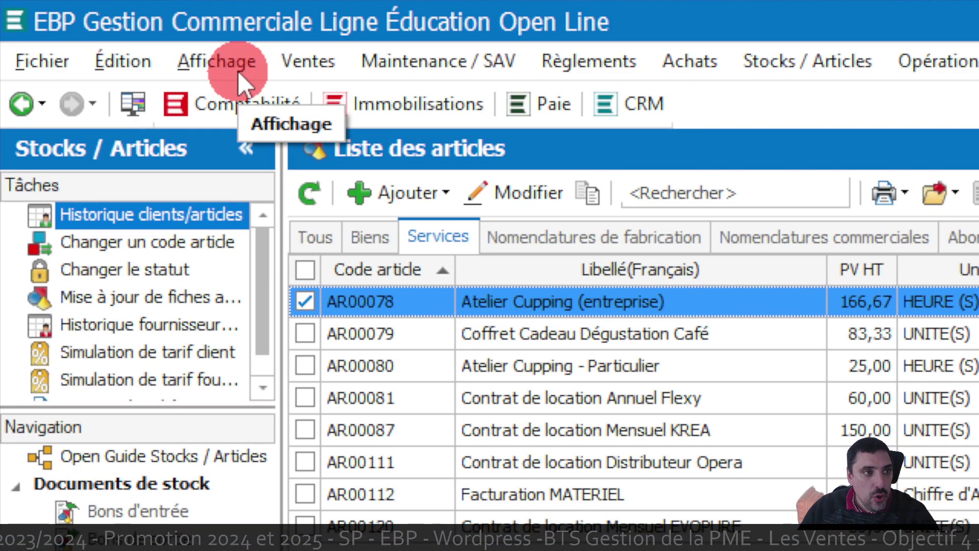
left_click(266, 61)
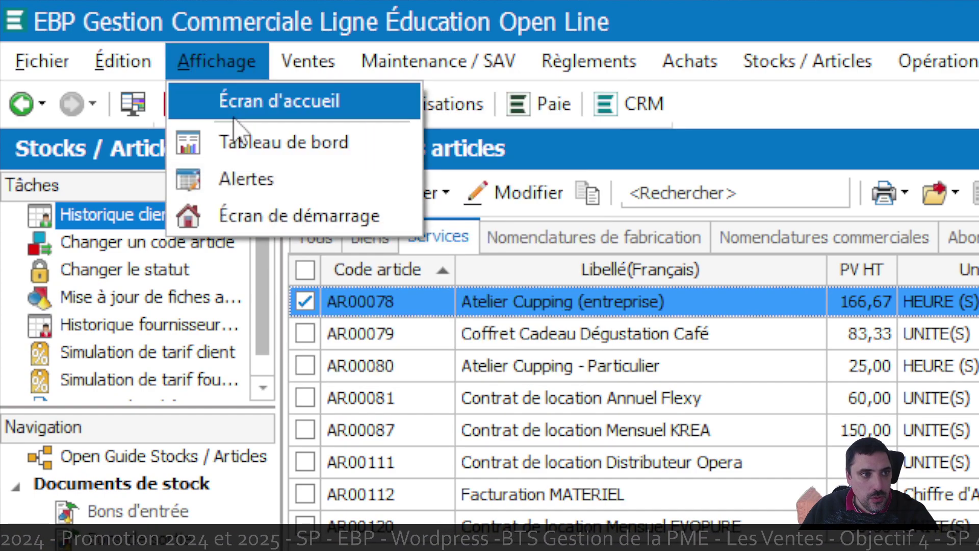
left_click(289, 218)
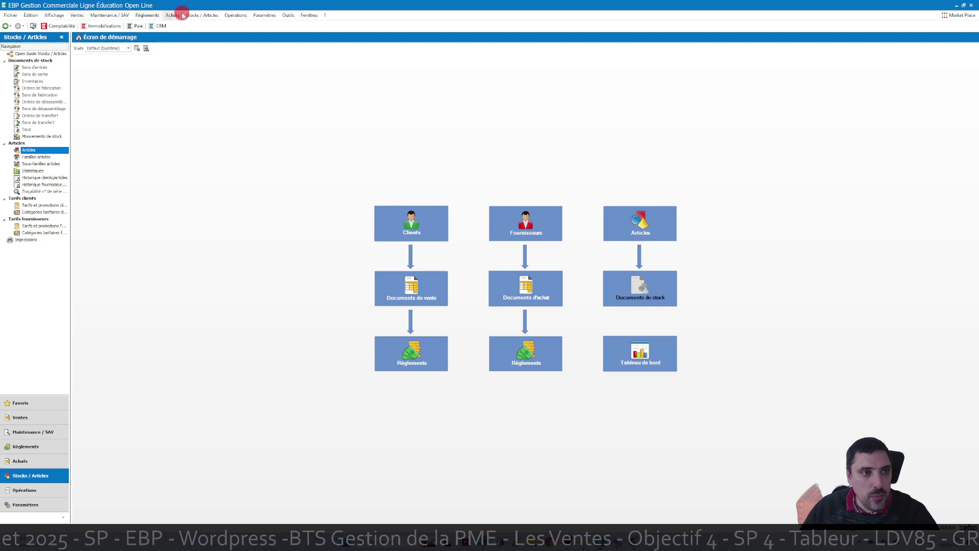
- Display the sales guide (Open Guide Ventes) and open the client list from it
left_click(77, 15)
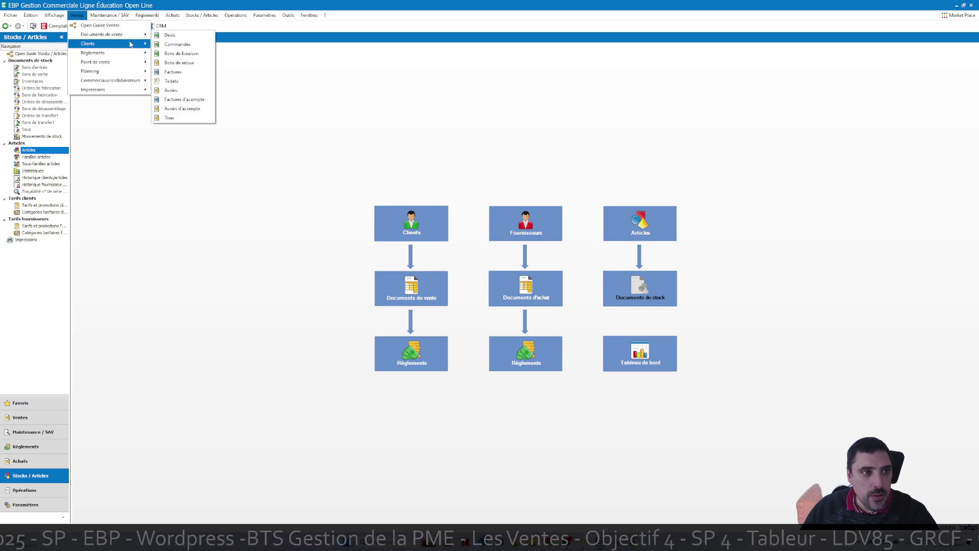
left_click(127, 28)
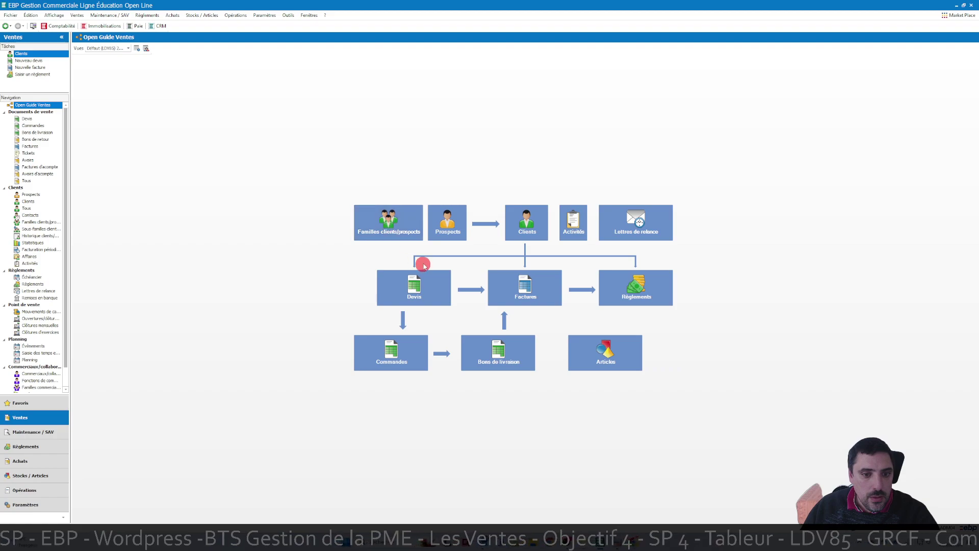
left_click(532, 226)
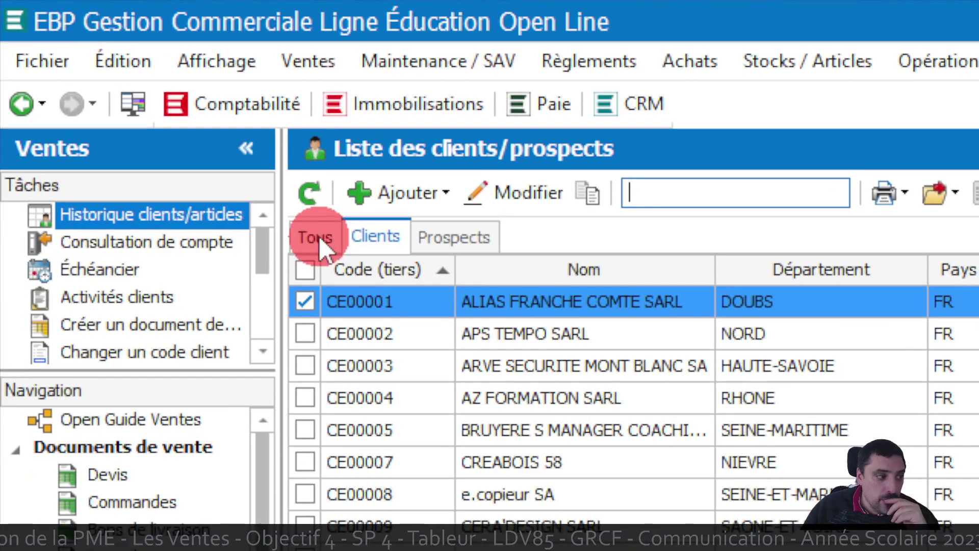
- List all clients and prospects together, shrink the window to check the record count, and maximize it again
left_click(316, 237)
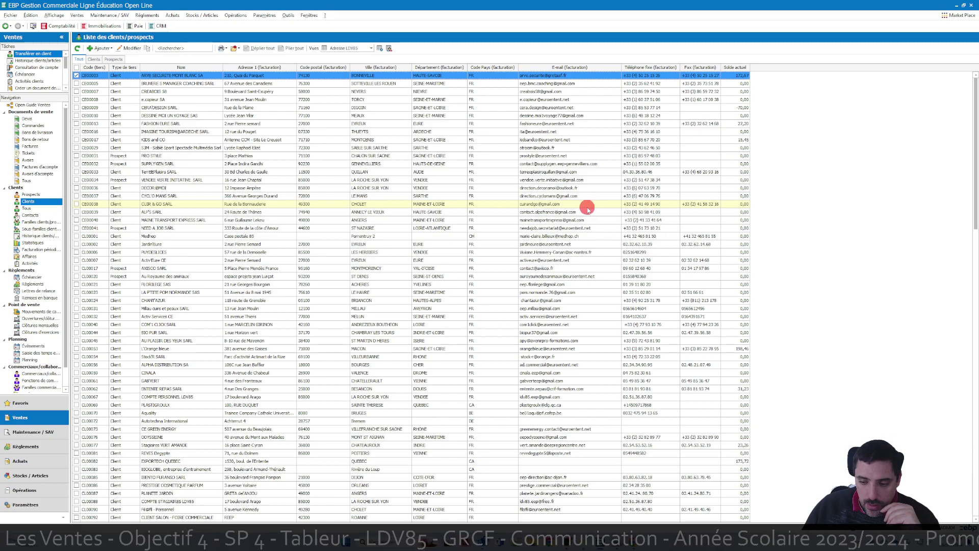
double_click(670, 6)
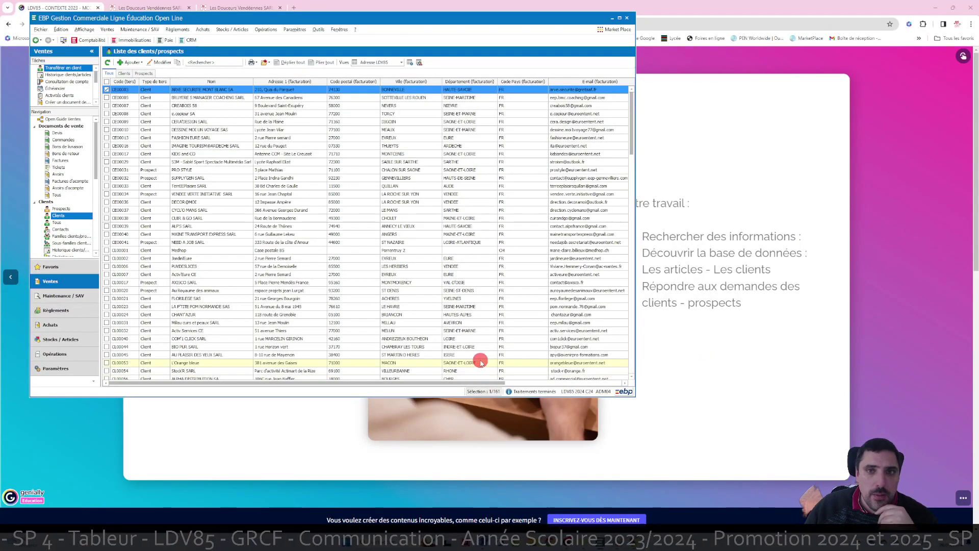
left_click(621, 19)
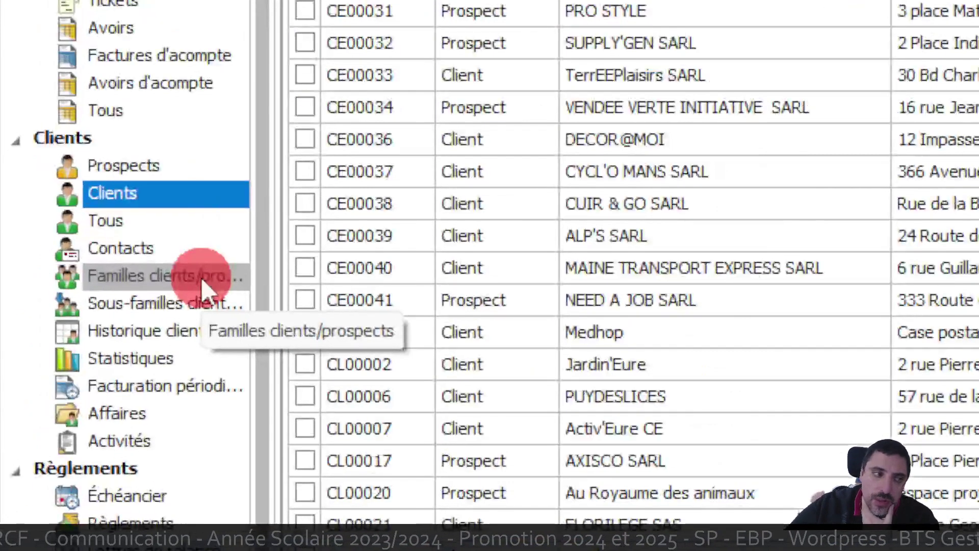
- Open the PARTICULIERS family from the client/prospect families, examine its shipping charge thresholds, and close both records
left_click(203, 283)
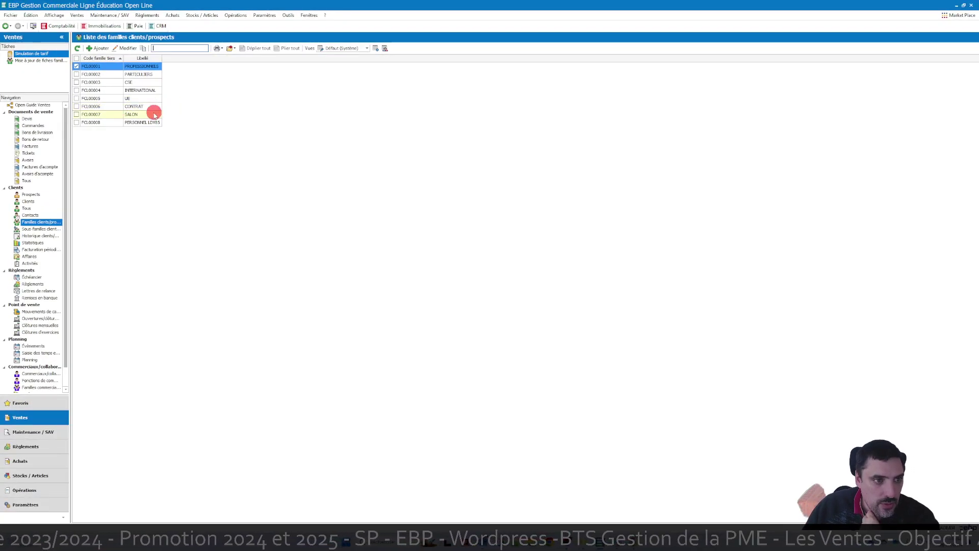
double_click(148, 75)
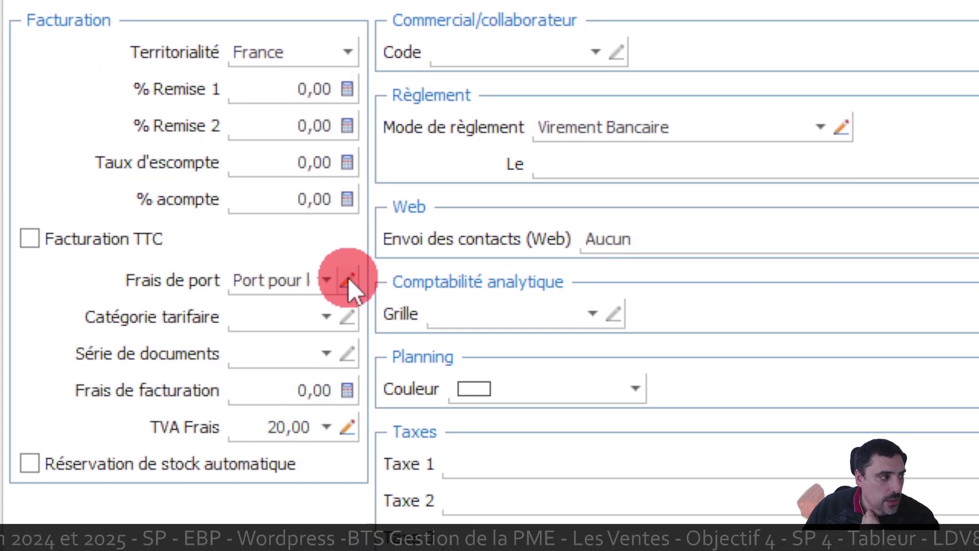
left_click(347, 287)
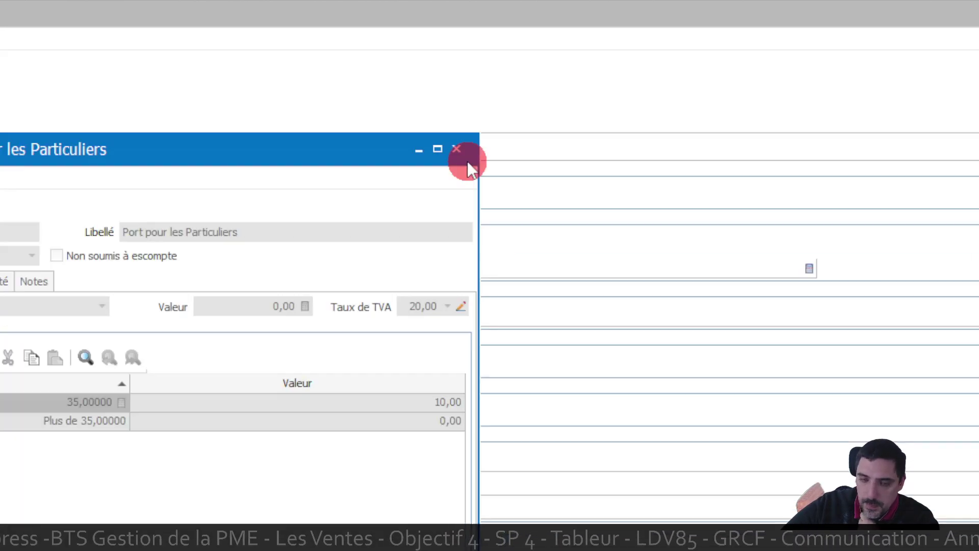
left_click(439, 57)
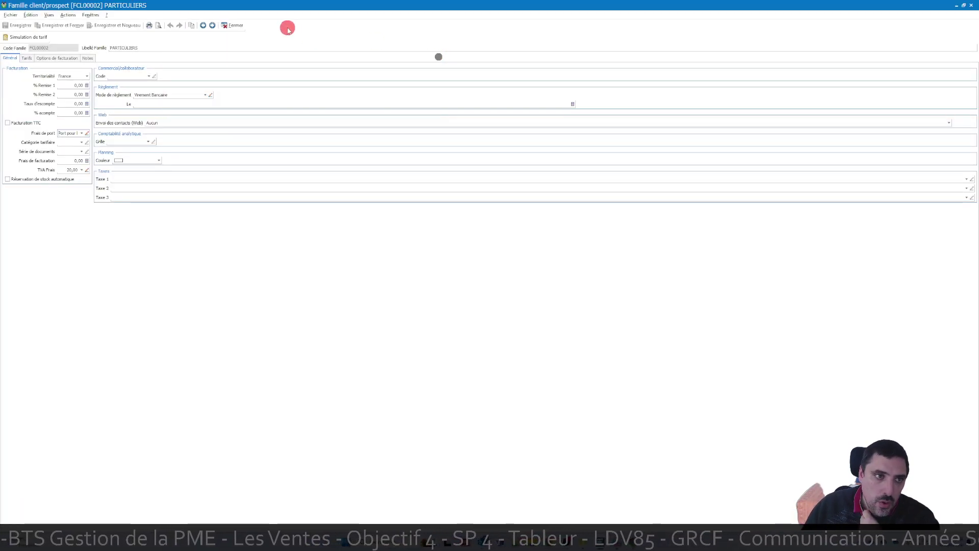
left_click(235, 25)
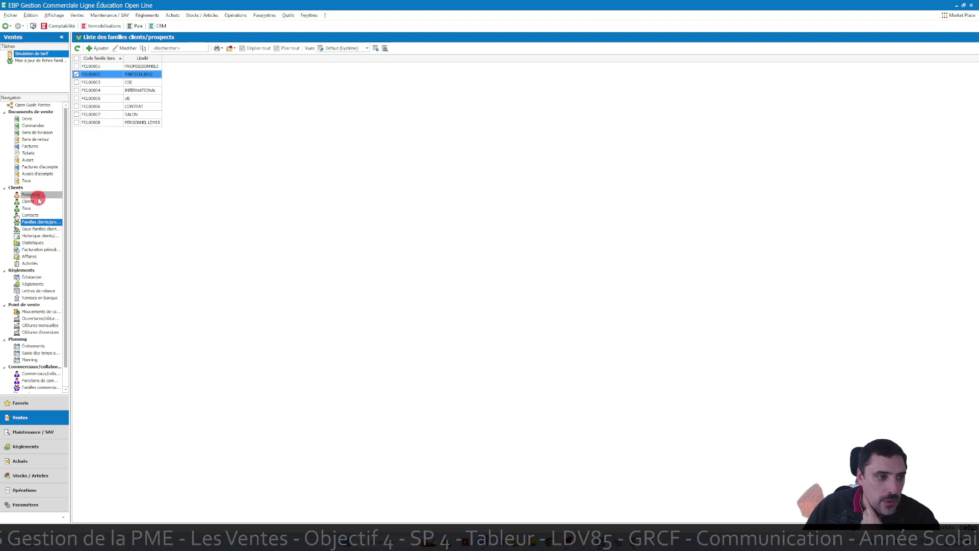
- Display the client list again, check which views are available, and keep the LDV85 view
left_click(38, 202)
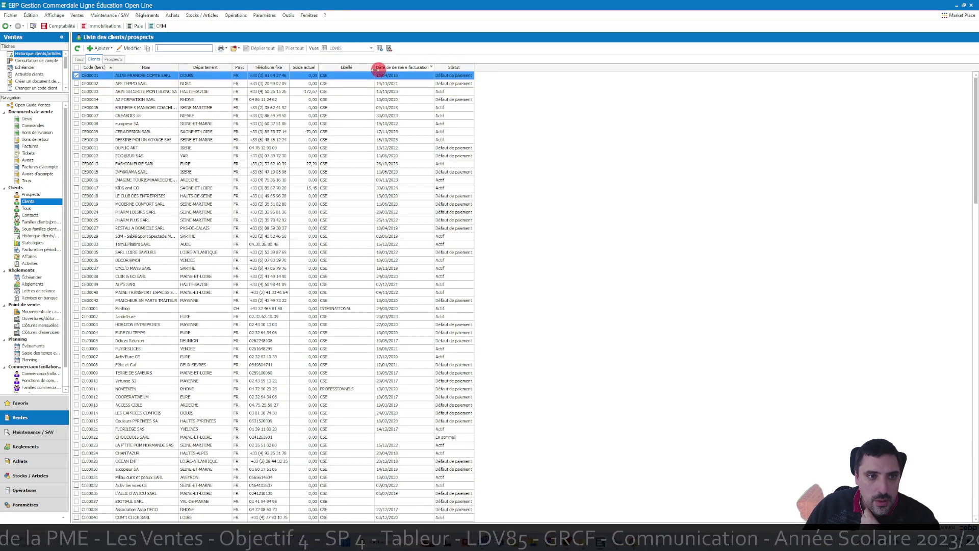
left_click(345, 48)
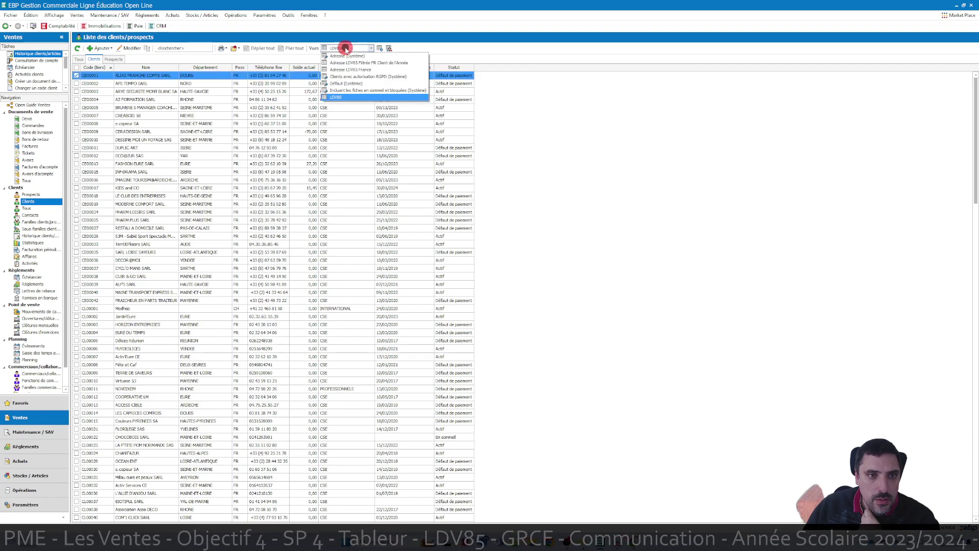
left_click(345, 48)
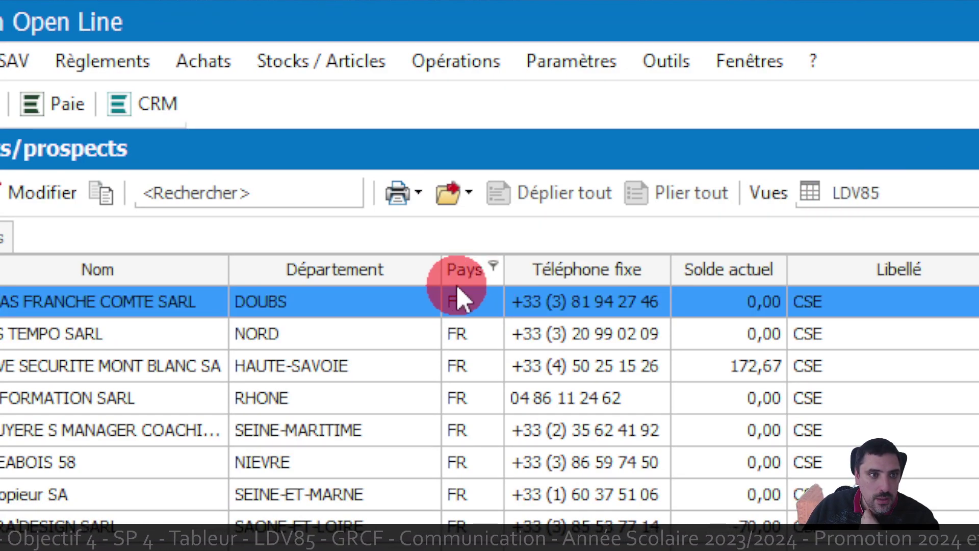
- Check the country filter values of the client list and switch the list to the Défaut (Système) view
left_click(493, 266)
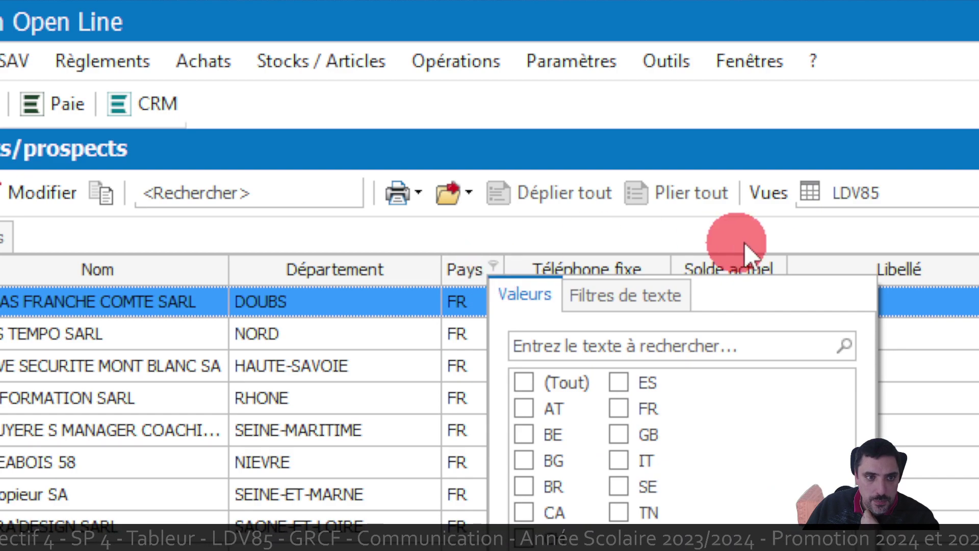
left_click(924, 210)
left_click(915, 194)
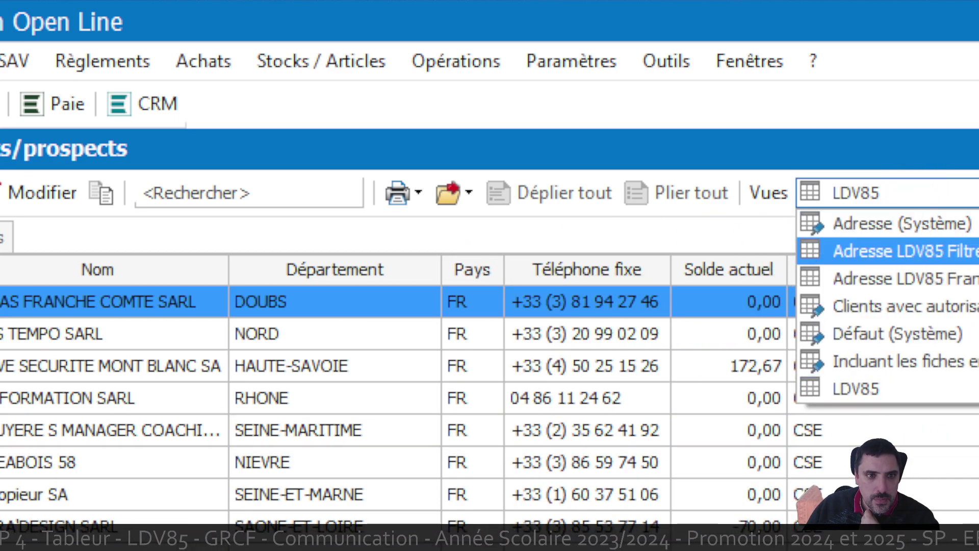
left_click(927, 383)
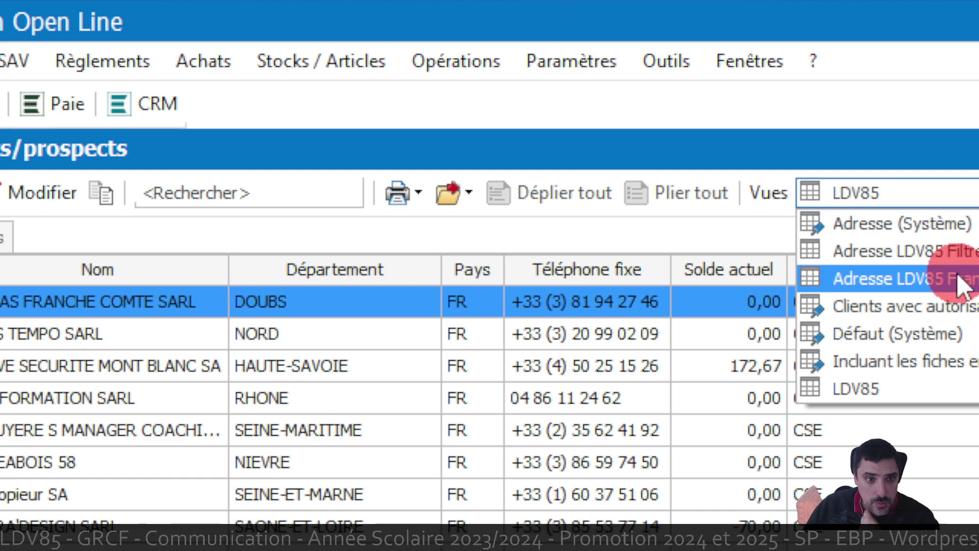
left_click(927, 334)
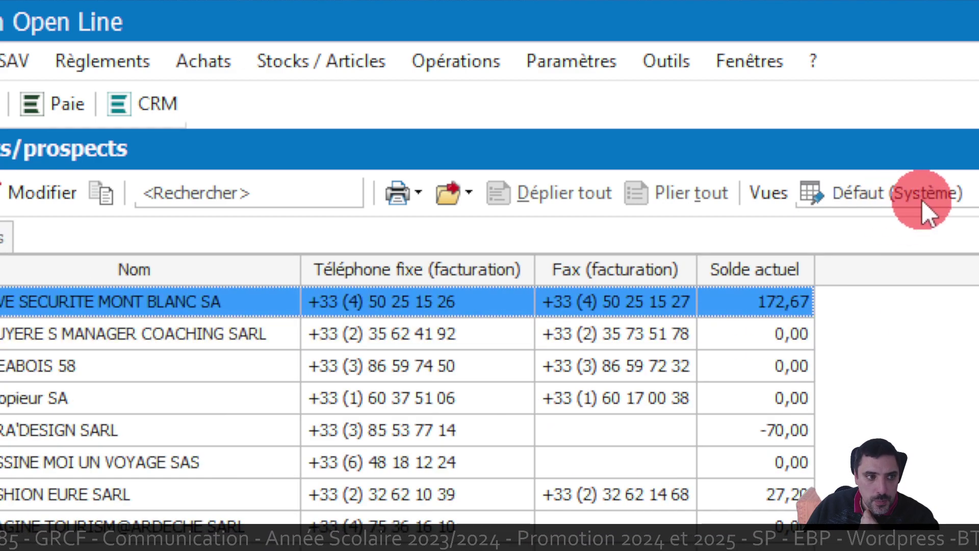
- Compare one of the Adresse LDV85 views of the client list and return to the LDV85 view
left_click(906, 193)
left_click(967, 251)
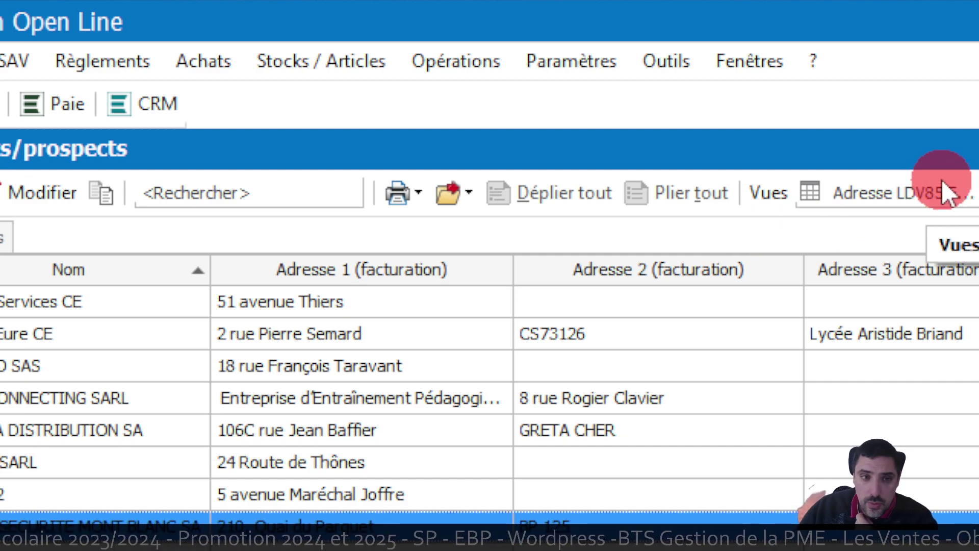
left_click(958, 199)
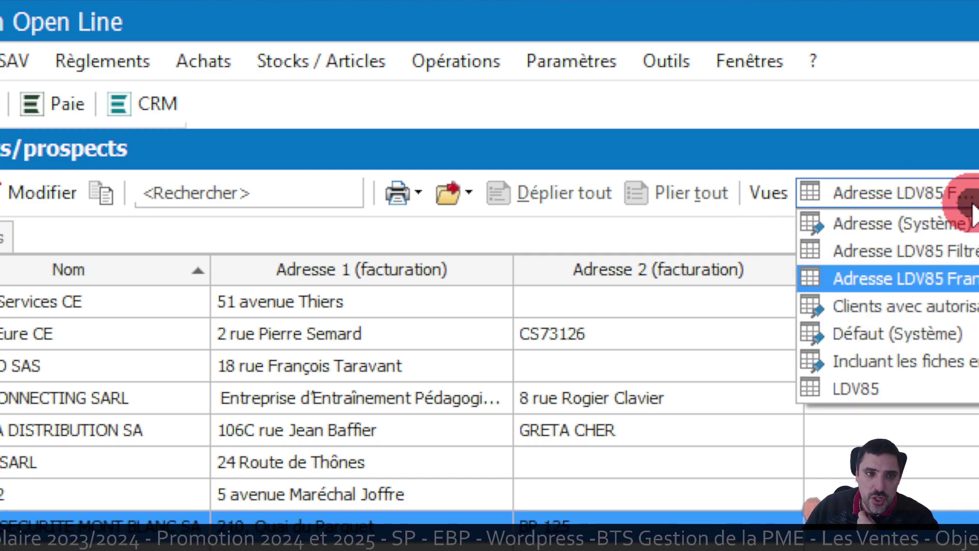
left_click(933, 392)
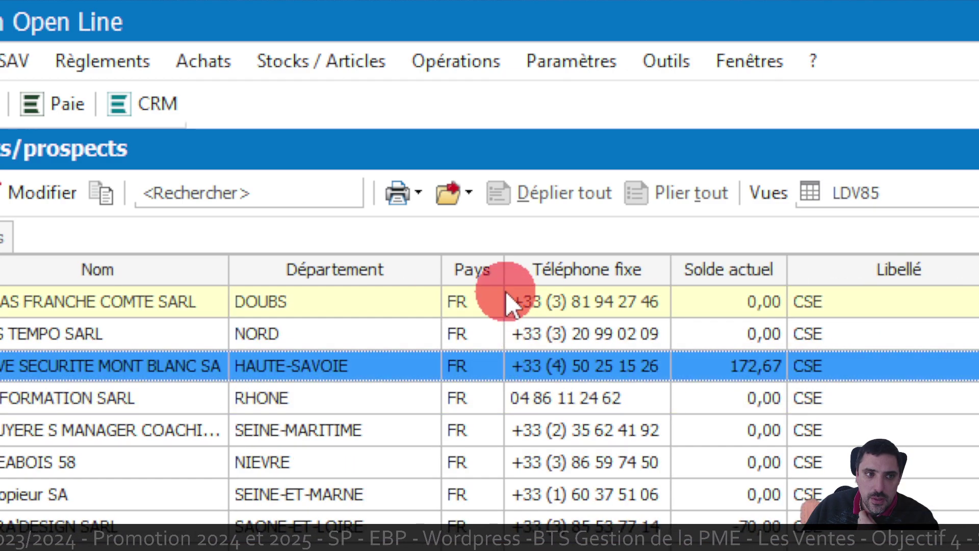
- Sort the client list by country and examine the country values available for filtering
mouse_move(497, 265)
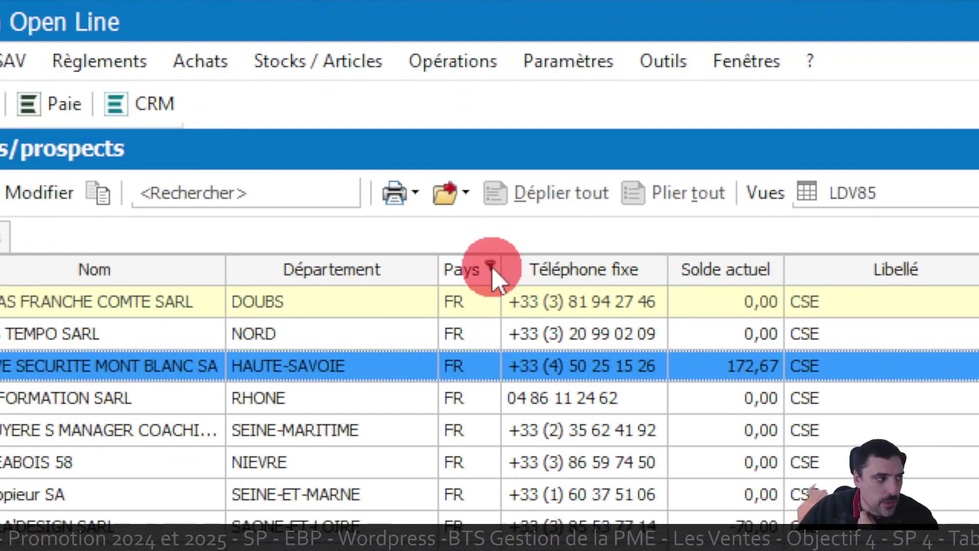
left_click(474, 270)
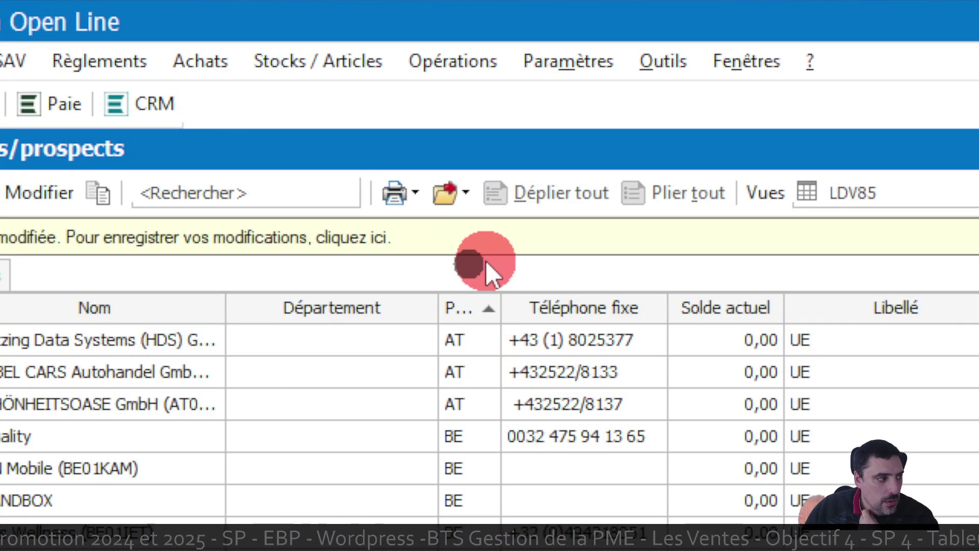
left_click(490, 304)
left_click(523, 336)
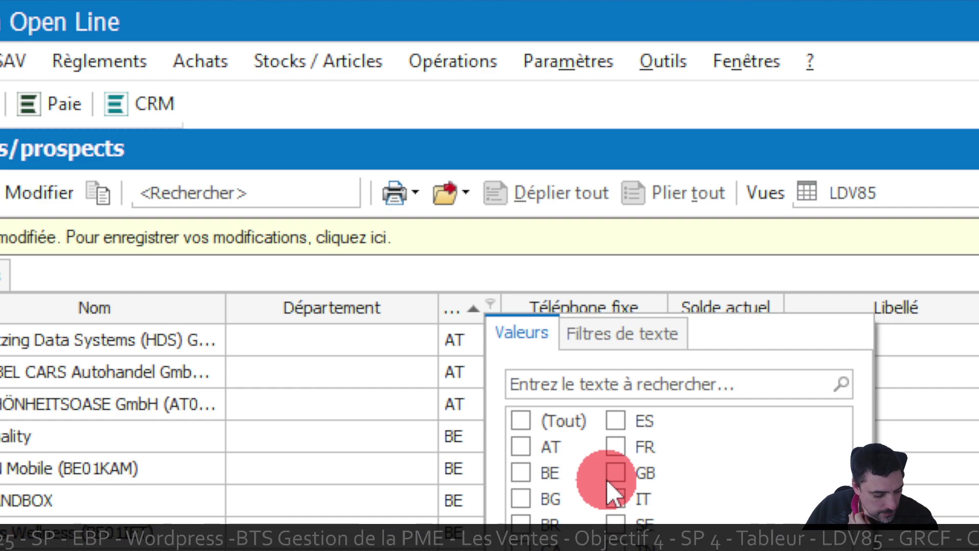
key("Escape")
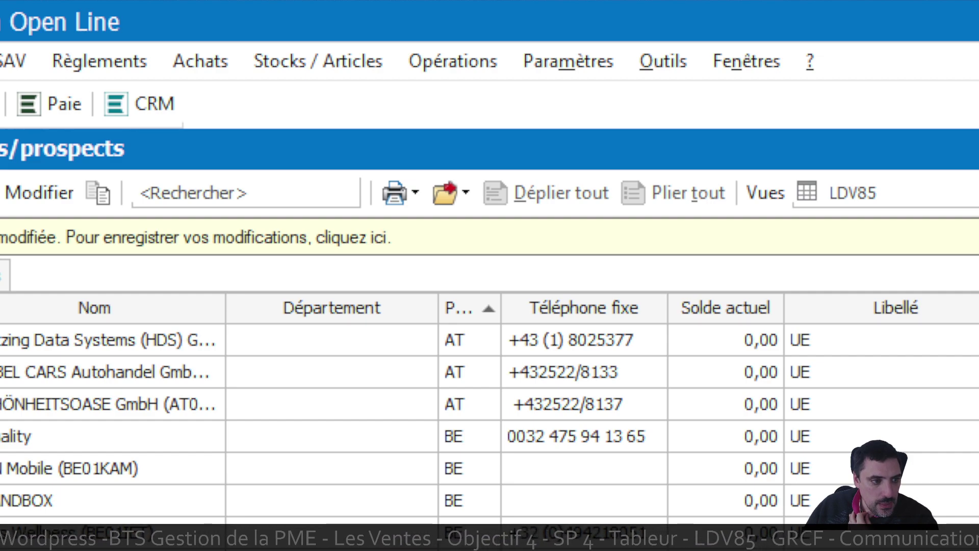
- Open the INTERNATIONAL family from the client/prospect families, examine the details of its payment method, and close both records
left_click(10, 545)
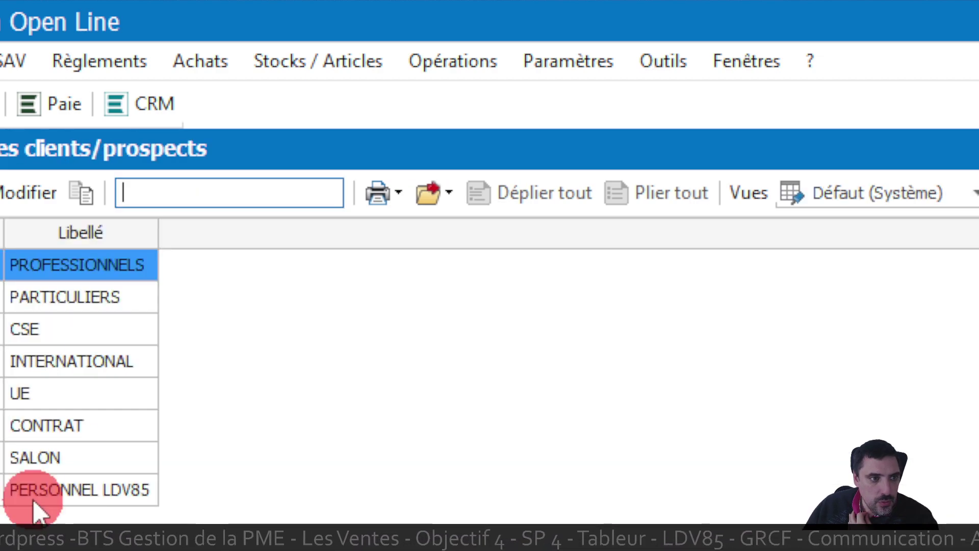
double_click(125, 363)
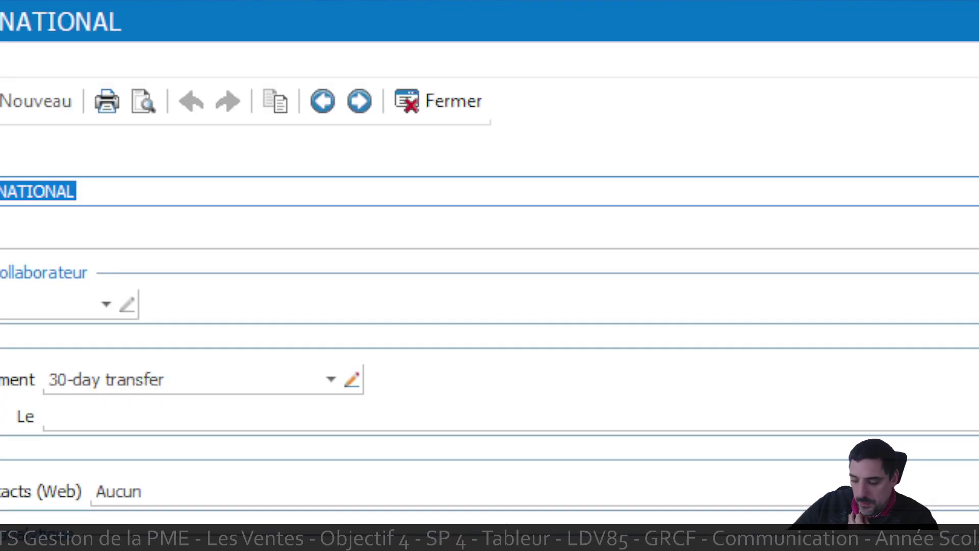
left_click(343, 286)
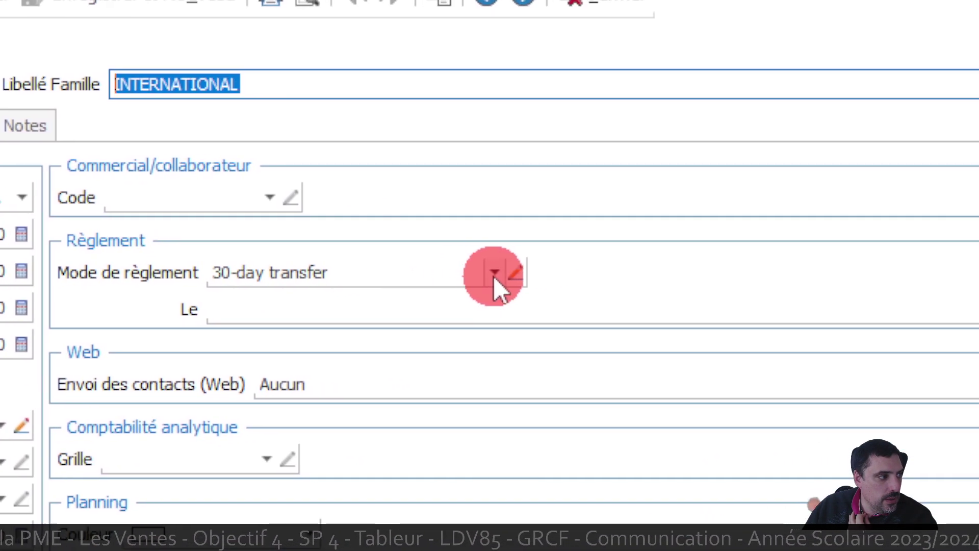
left_click(491, 281)
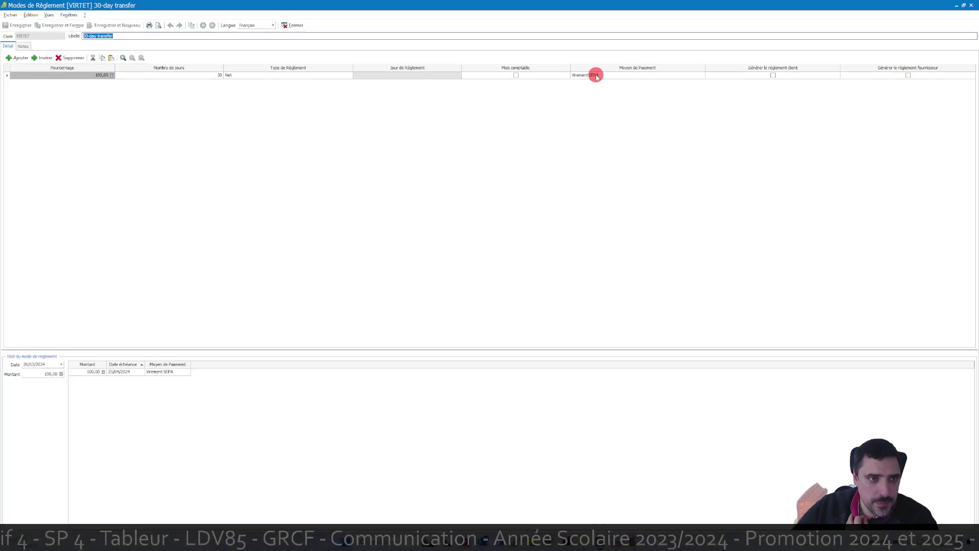
left_click(298, 26)
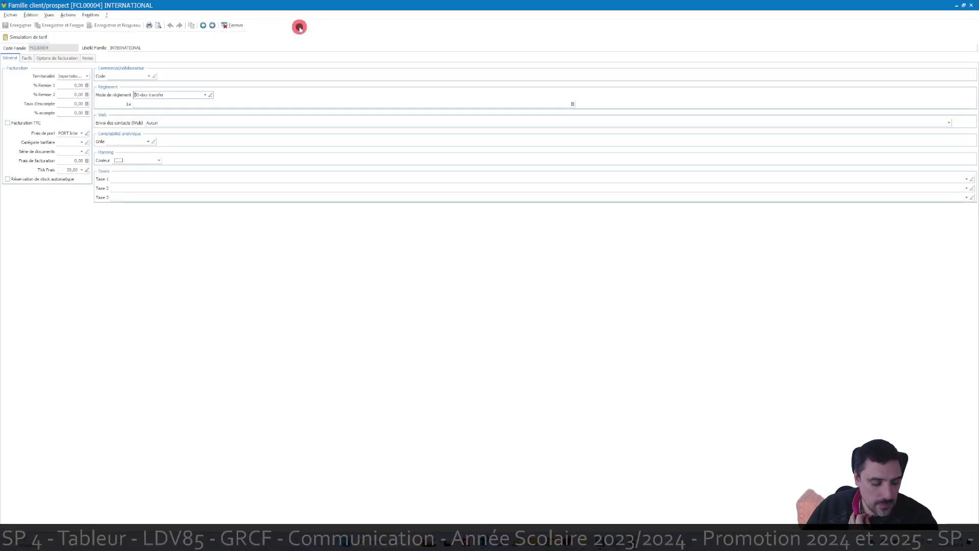
left_click(228, 26)
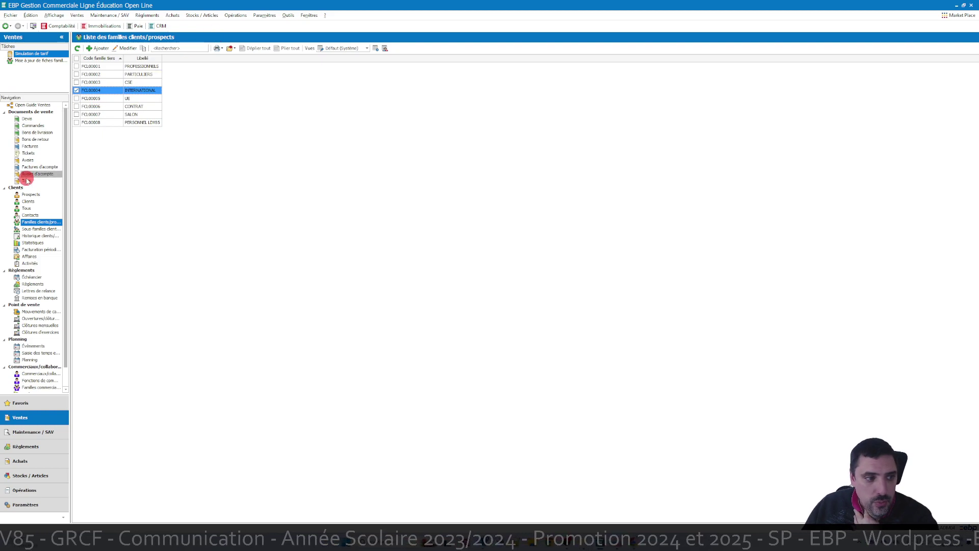
- Search the client list for "br", open the CE BRICO PLUS 77 record, check its notes, and close it
left_click(40, 202)
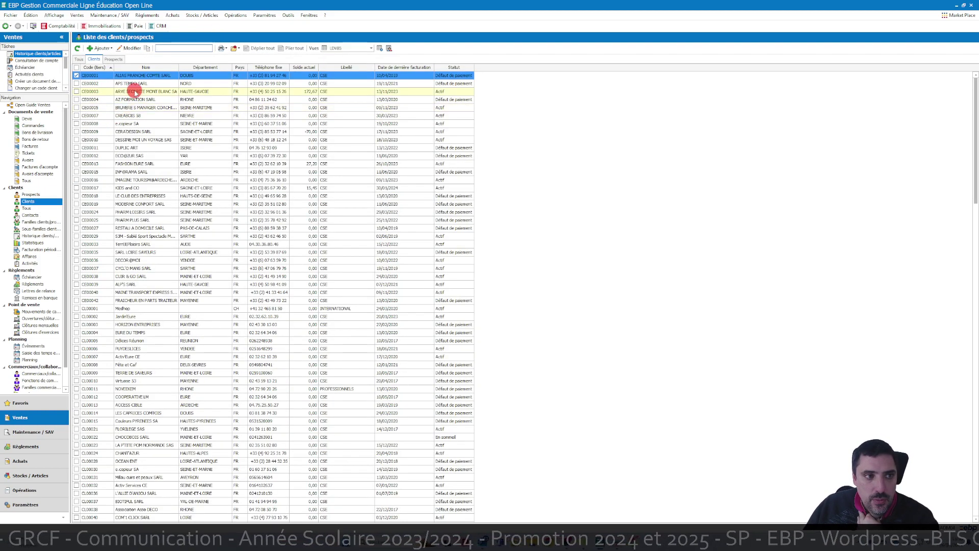
left_click(171, 47)
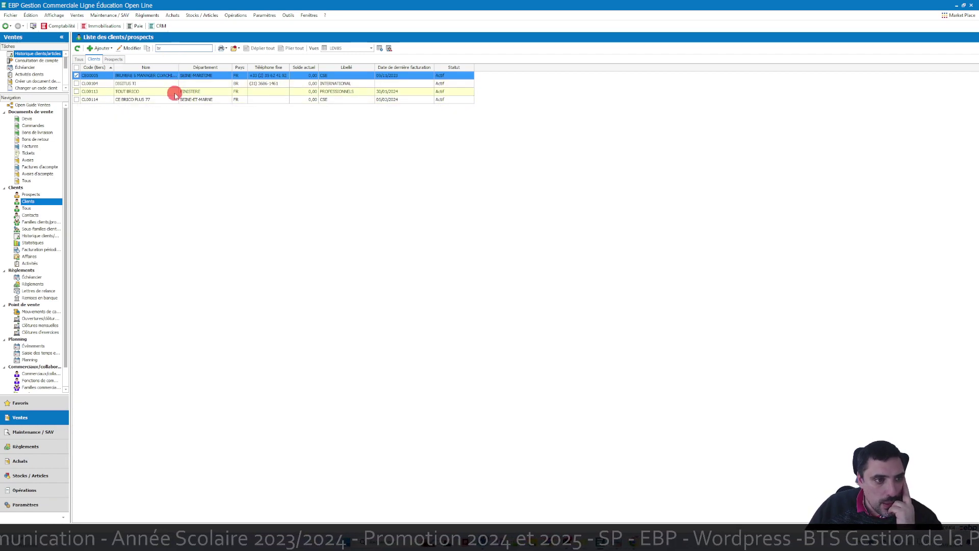
left_click(169, 100)
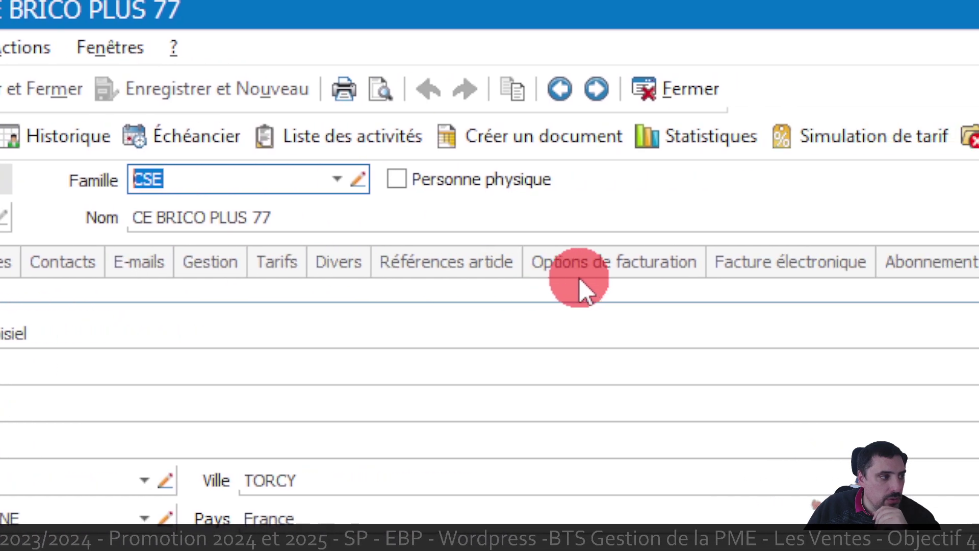
left_click(489, 275)
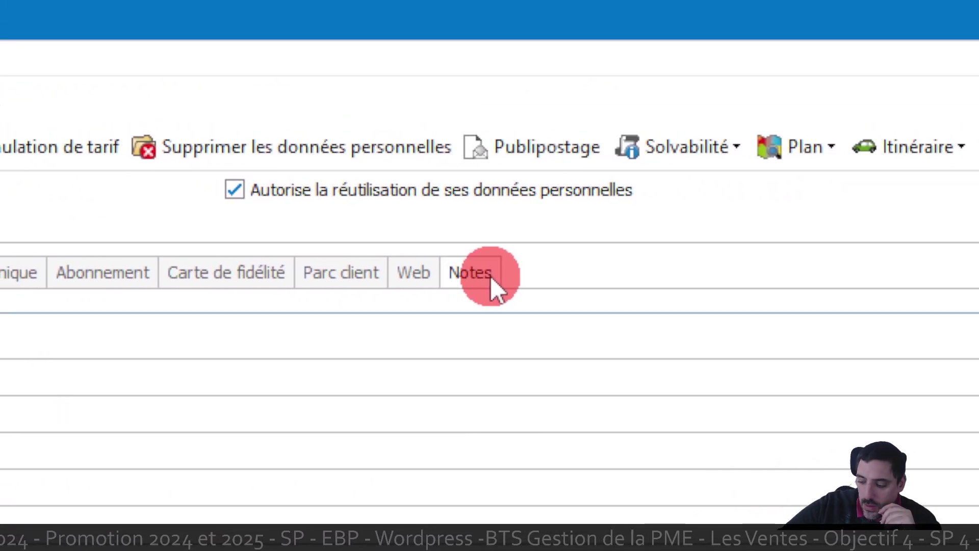
left_click(233, 24)
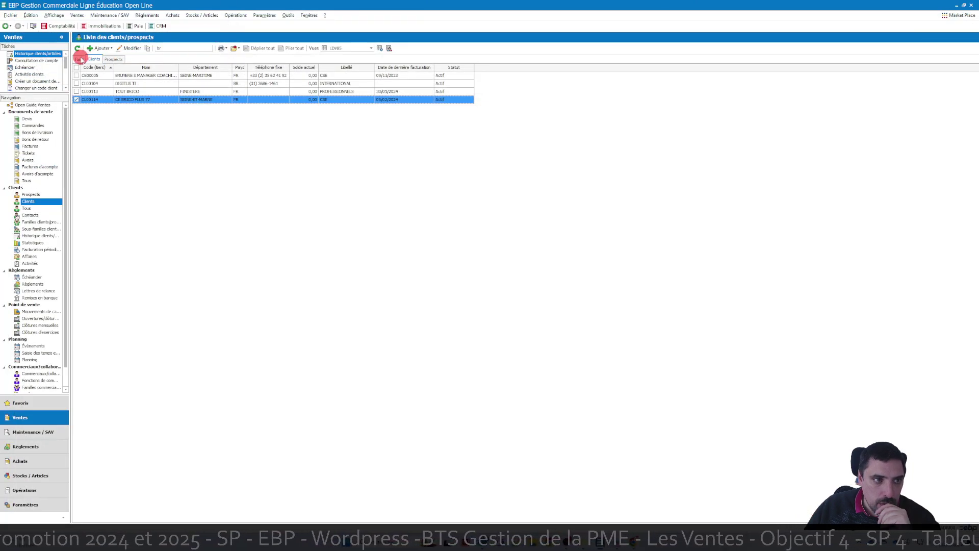
- List all clients and prospects together and search them for "br"
left_click(79, 59)
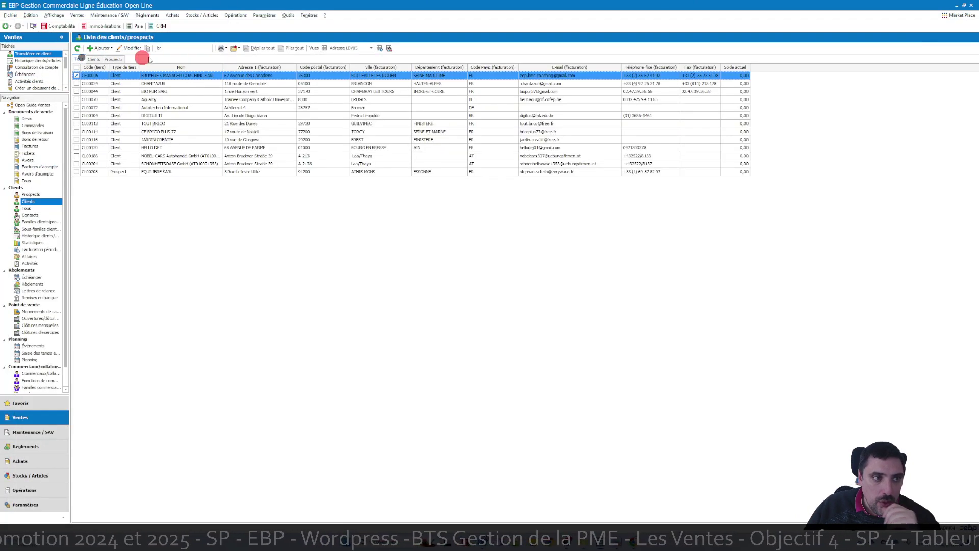
left_click(210, 47)
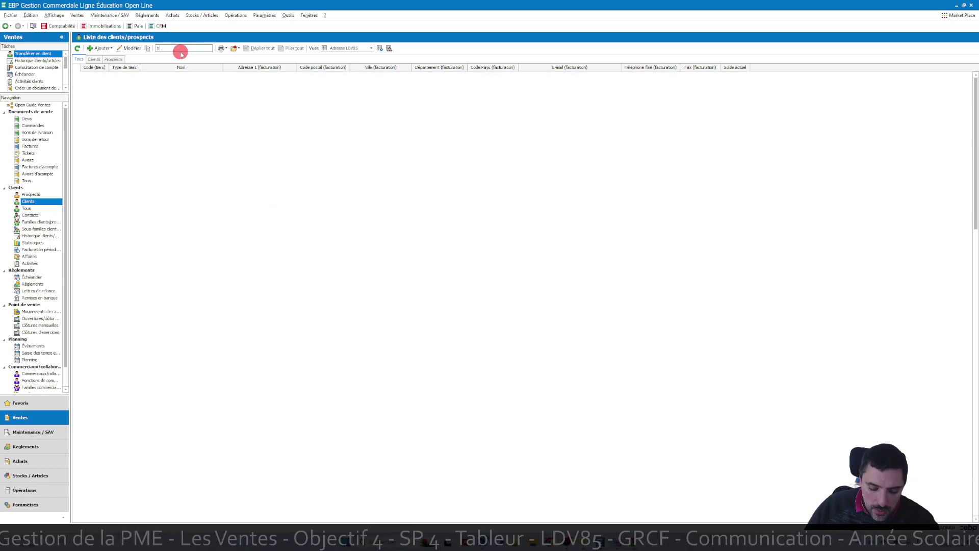
type("r")
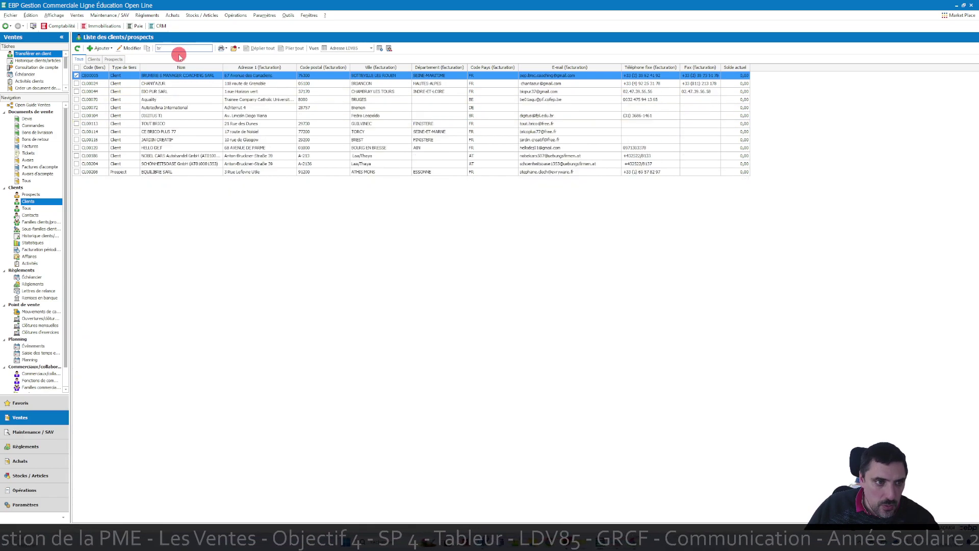
- Open the CE BRICO PLUS 77 record, examine its client/article history, and close both windows
double_click(209, 135)
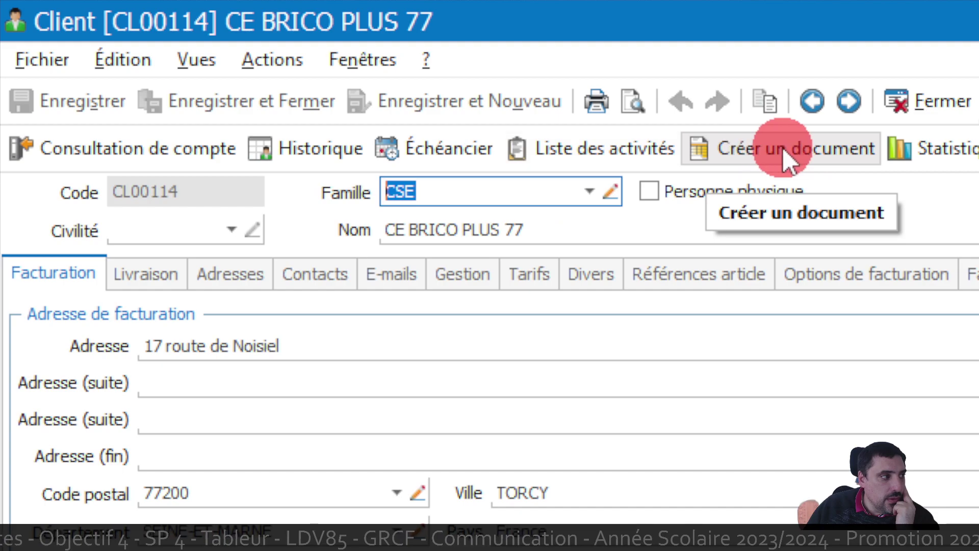
left_click(302, 149)
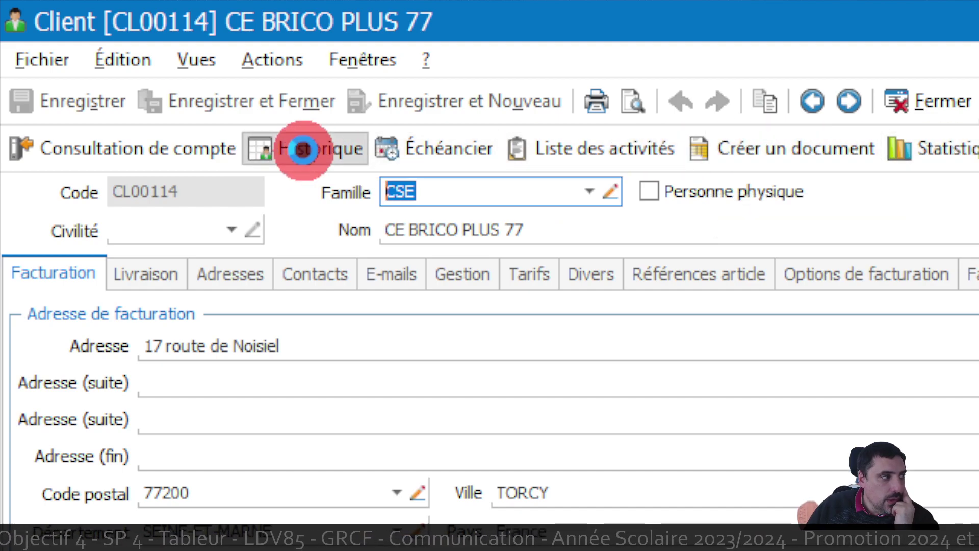
left_click(362, 169)
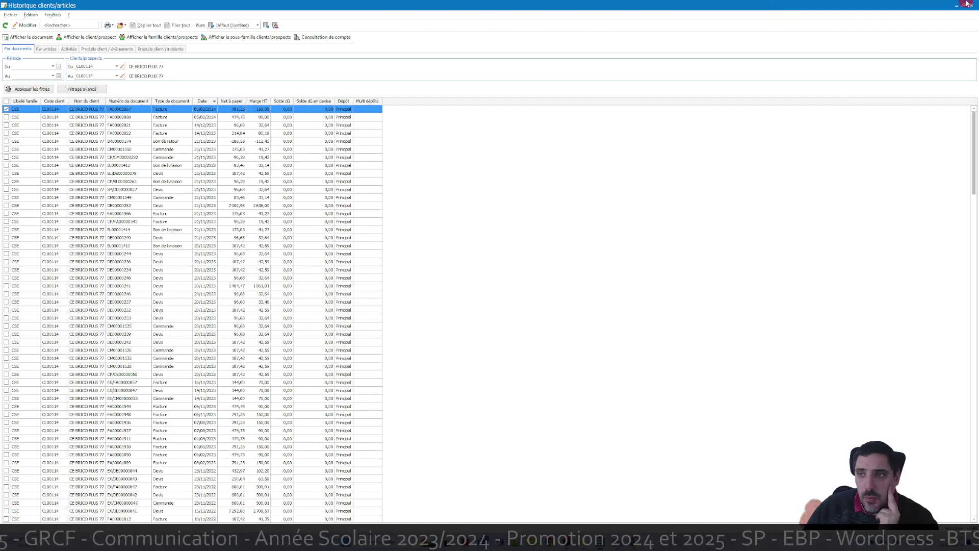
left_click(971, 5)
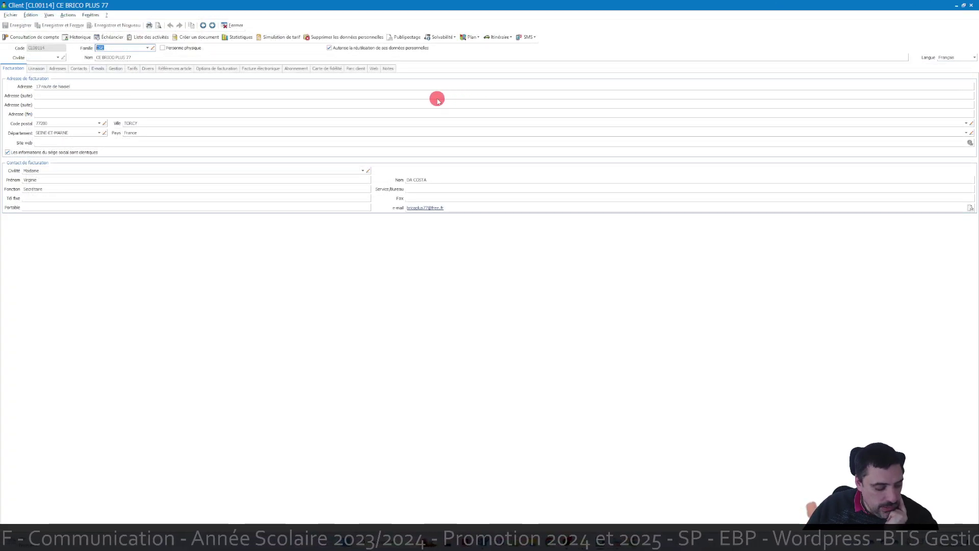
left_click(233, 26)
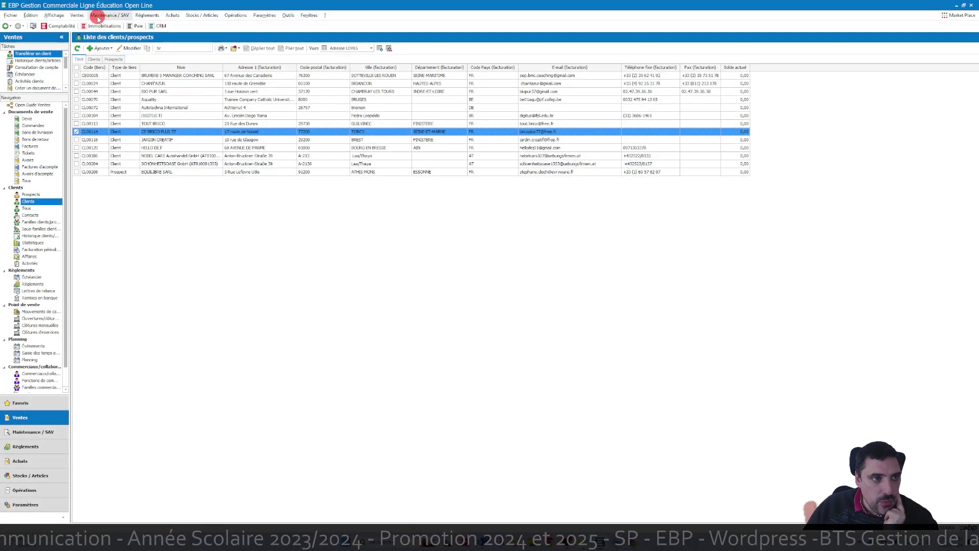
- Open the client statistics of the sales module to examine the list of available statistics
left_click(77, 14)
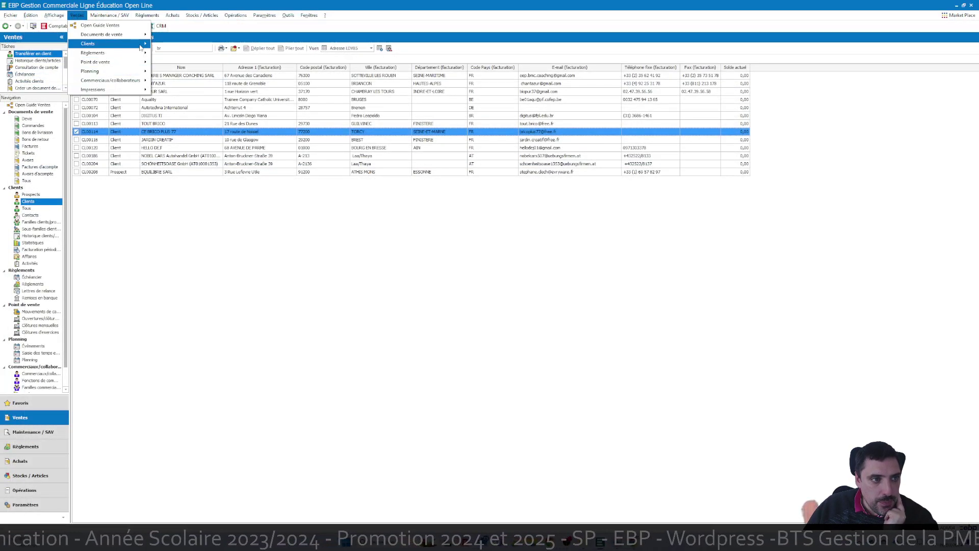
mouse_move(141, 46)
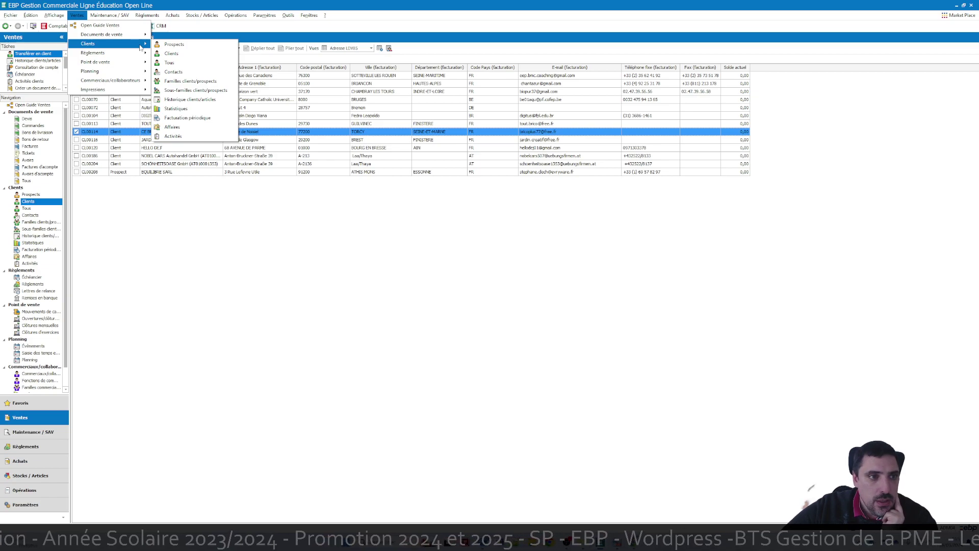
key("Escape")
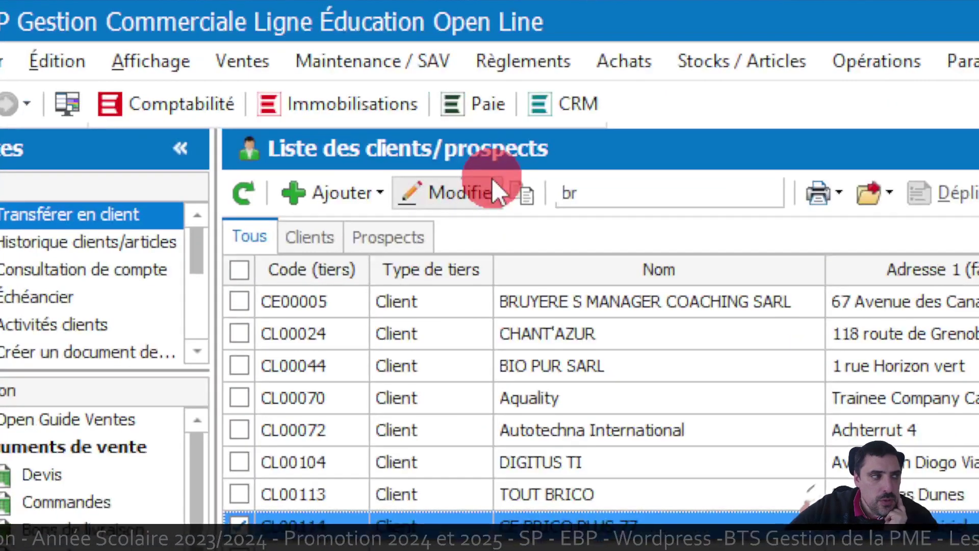
left_click(223, 62)
mouse_move(452, 183)
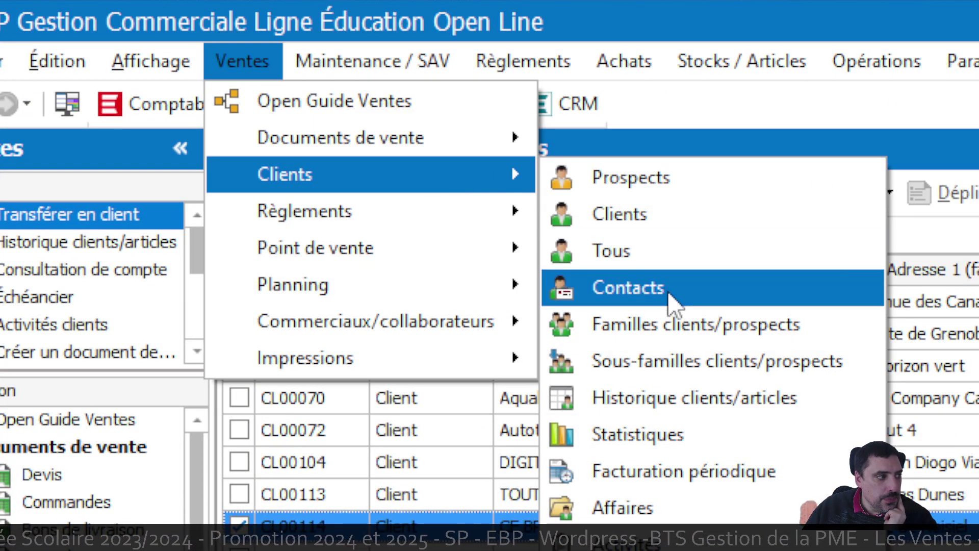
left_click(701, 433)
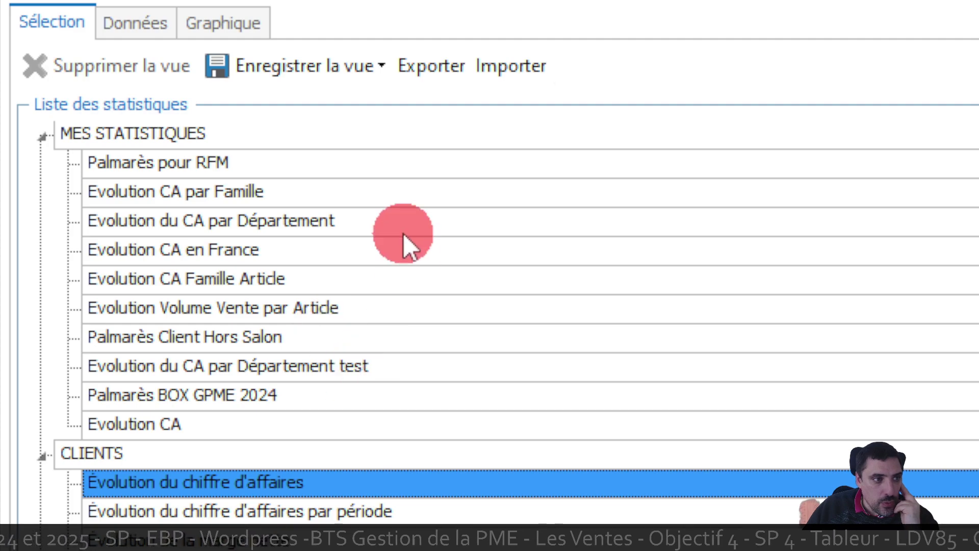
- View the data of the "Evolution CA par Famille" statistic and return to the statistics list
left_click(317, 192)
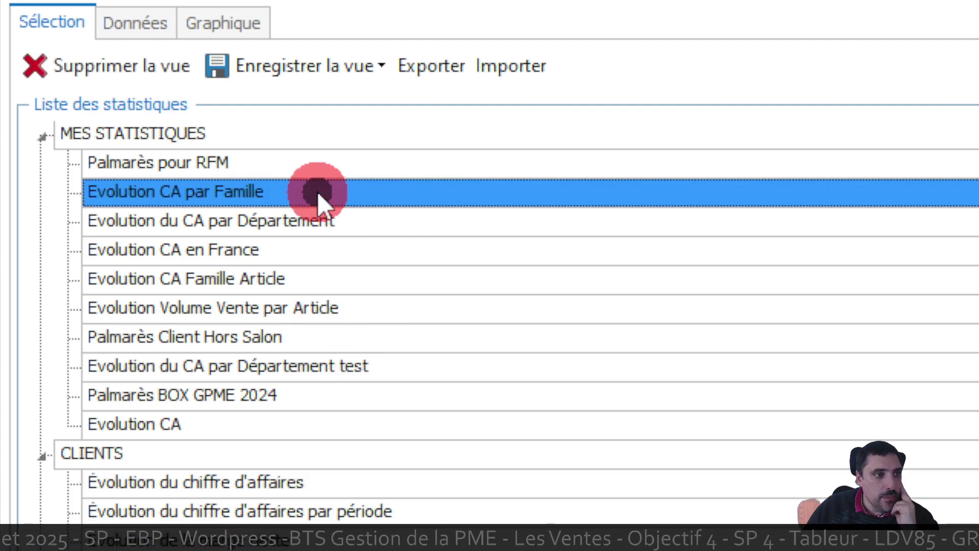
left_click(151, 25)
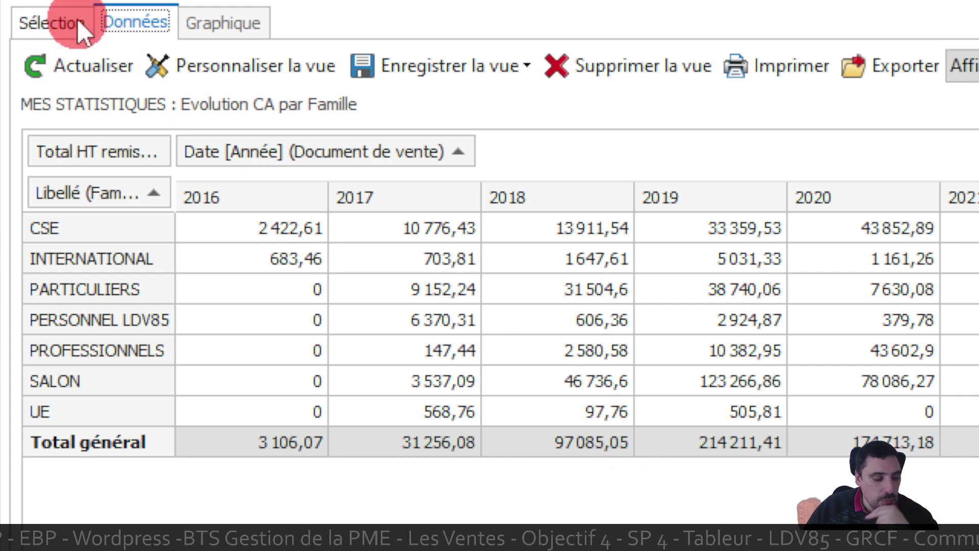
left_click(81, 30)
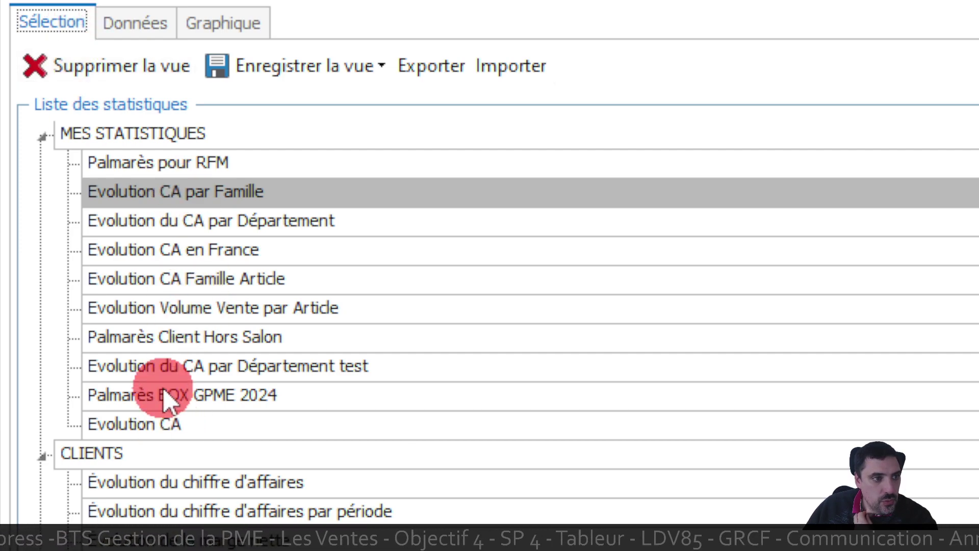
- View the data of the "Palmarès Client Hors Salon" statistic, return to the list, and close the statistics window
left_click(164, 423)
left_click(290, 334)
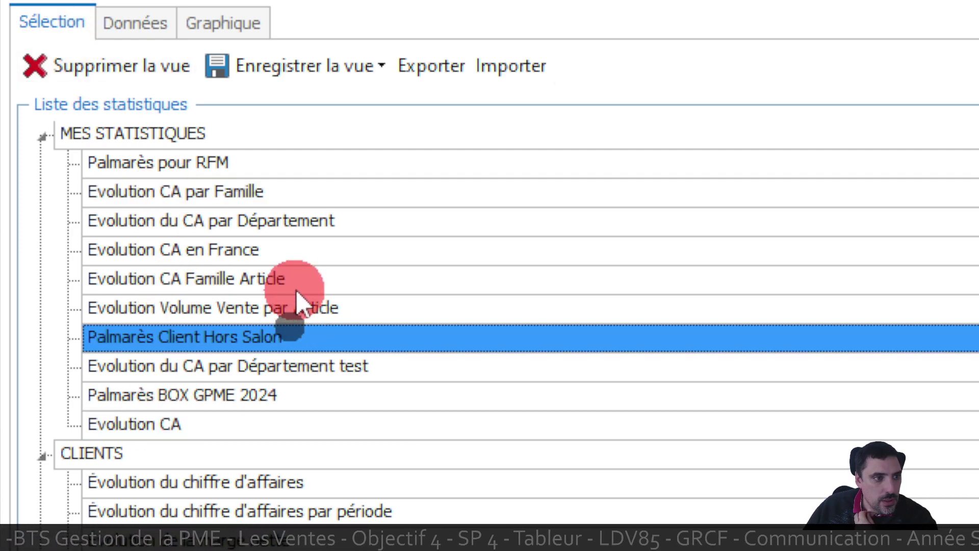
left_click(133, 21)
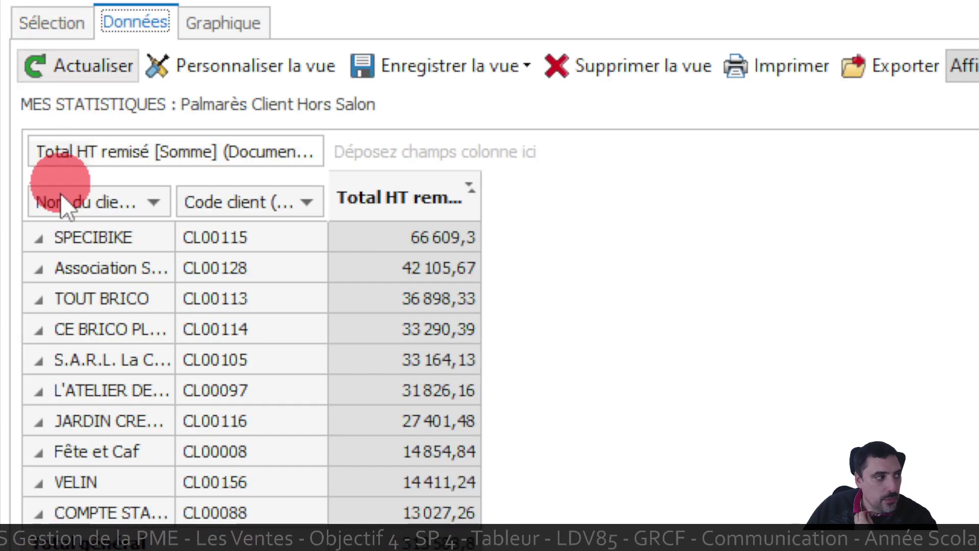
left_click(72, 23)
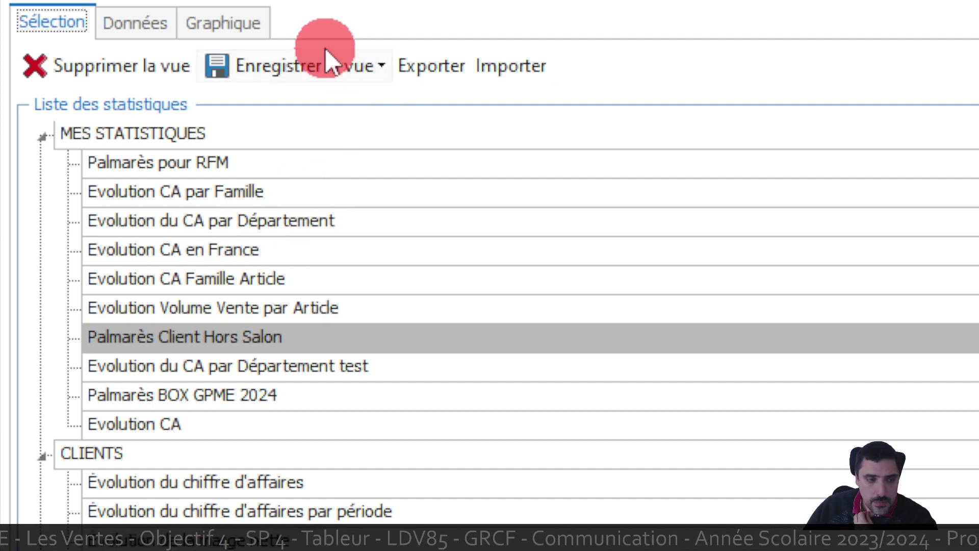
left_click(328, 61)
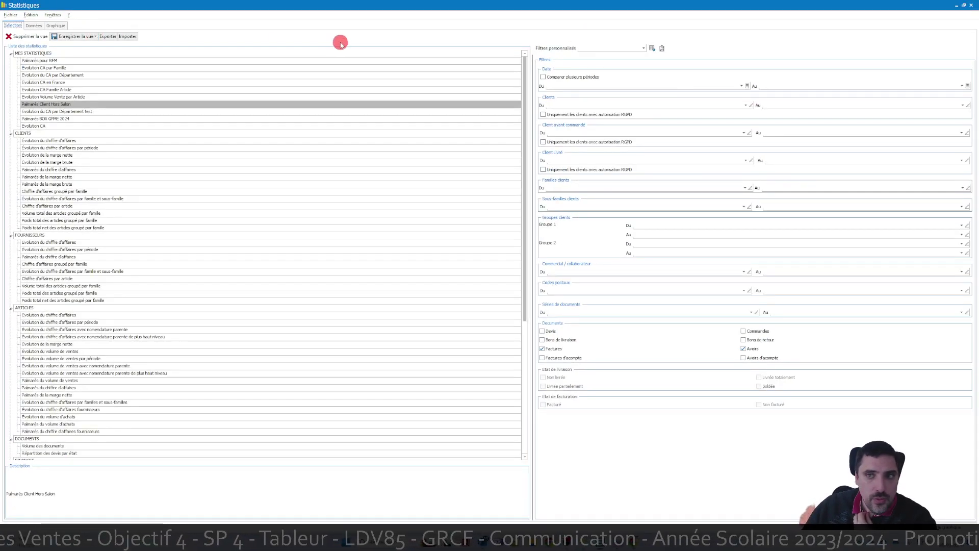
left_click(969, 5)
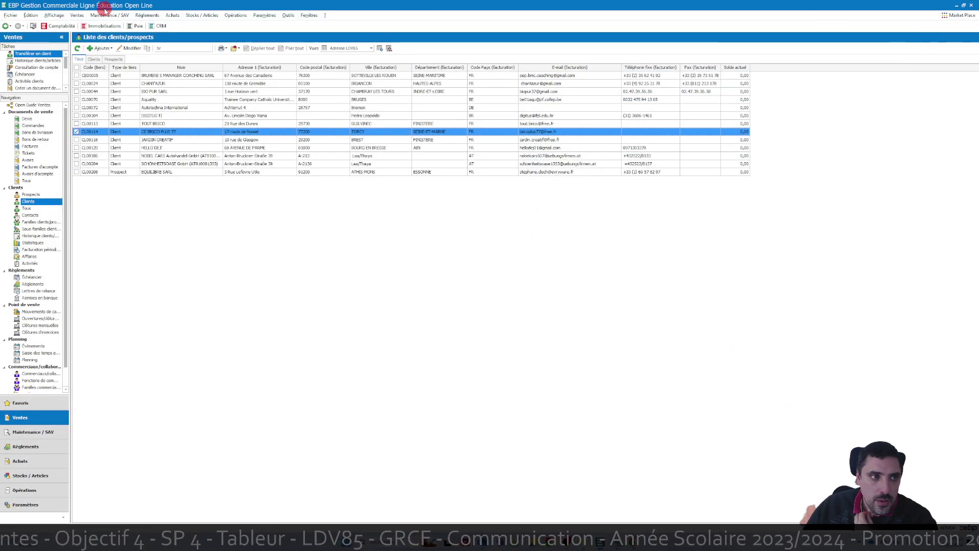
- Open the LDV85 dashboard and check its sales document alerts, including the orders not fully delivered
left_click(58, 16)
left_click(57, 15)
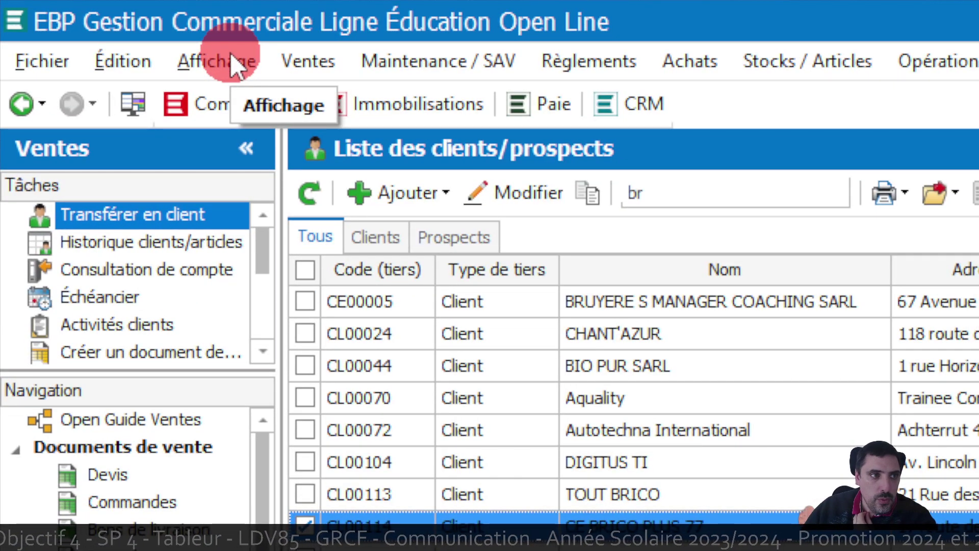
left_click(236, 64)
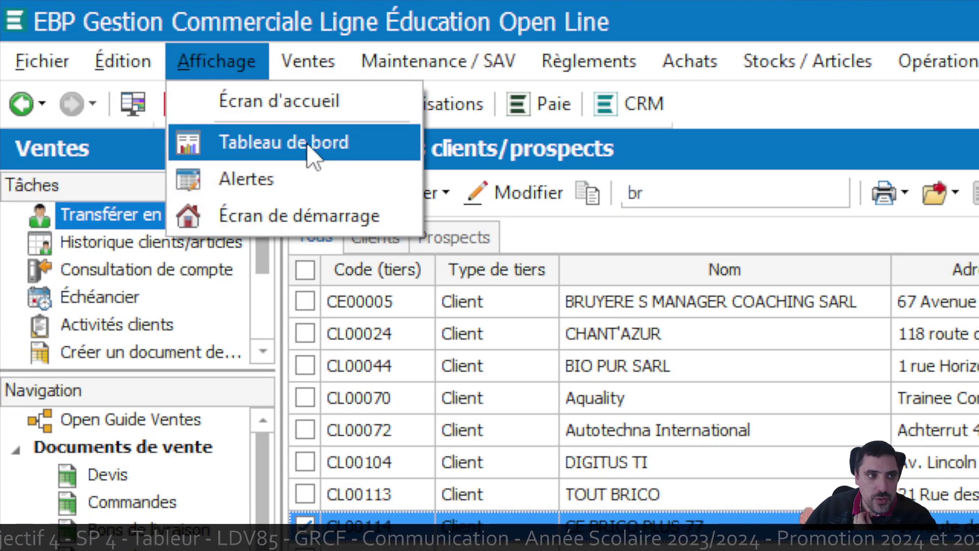
left_click(306, 145)
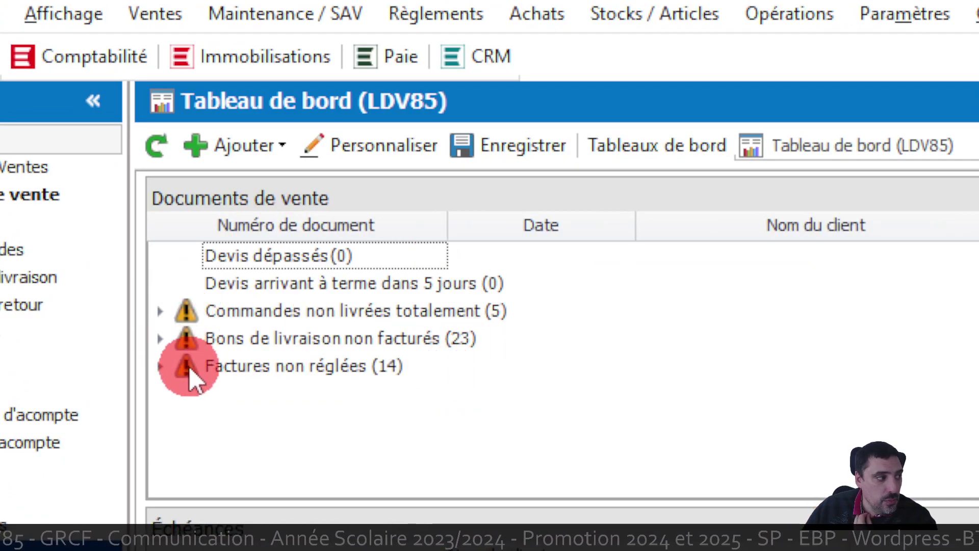
left_click(160, 310)
left_click(163, 310)
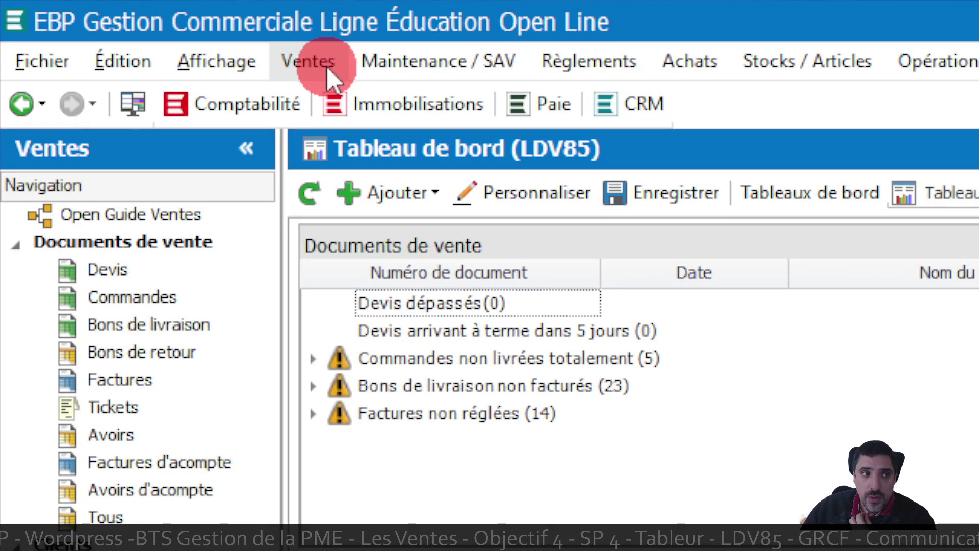
- Open the list of sales quotes and extend it to all types of sales documents
left_click(329, 69)
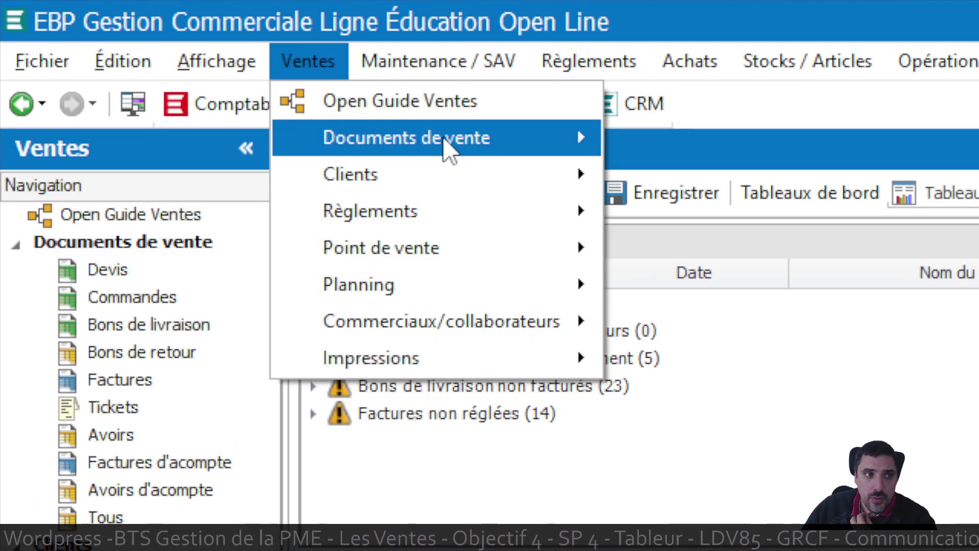
mouse_move(489, 145)
left_click(689, 145)
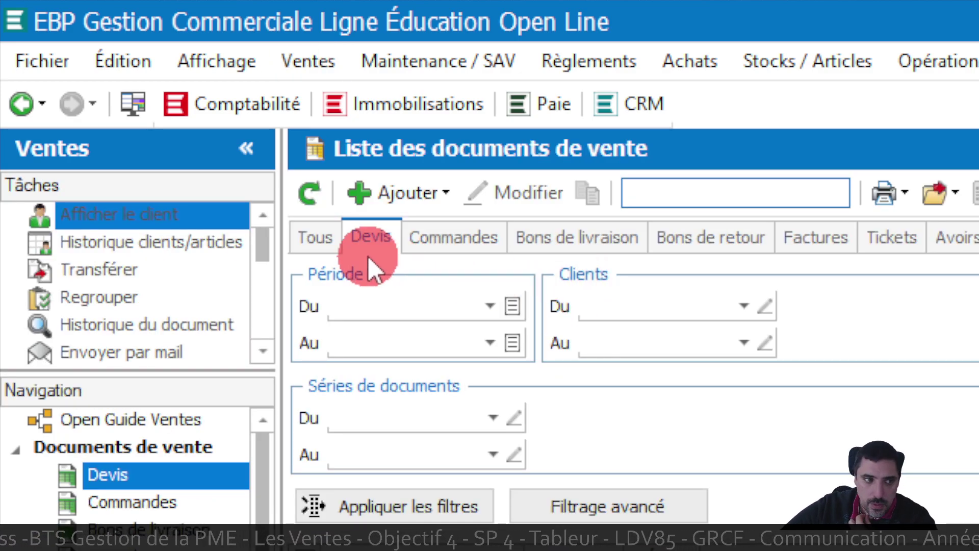
left_click(321, 235)
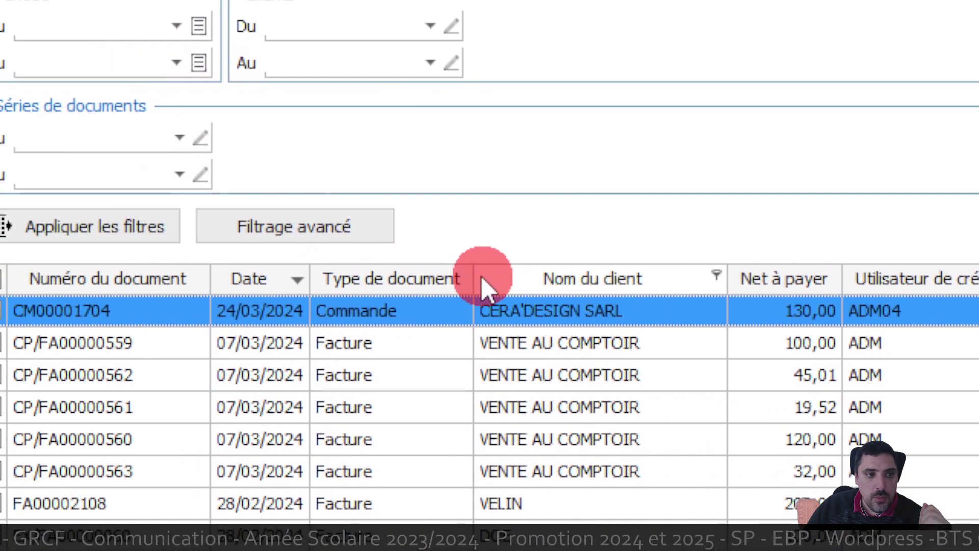
left_click(493, 279)
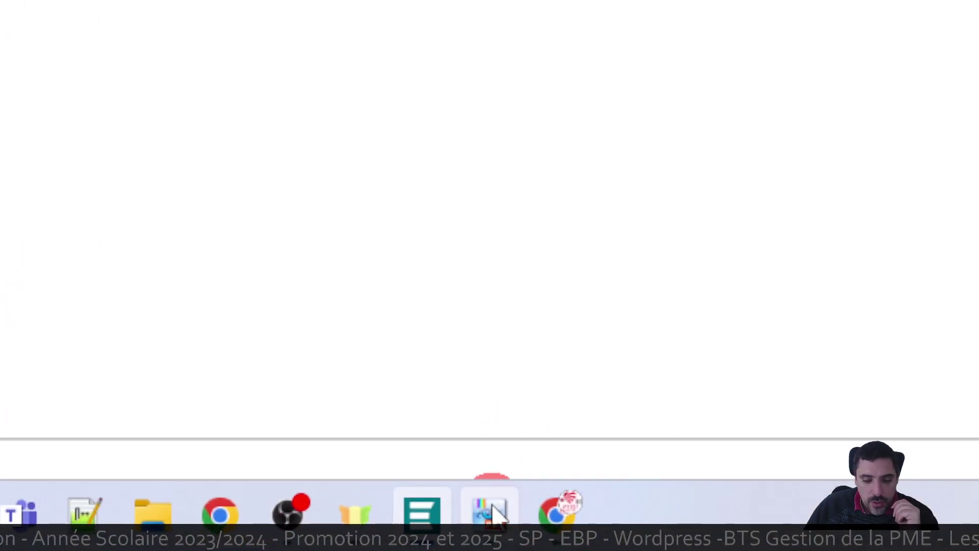
- Switch to the PDF worksheet and read through its exercises up to the prospect form and the table of requested articles
scroll(436, 234, "down", 15)
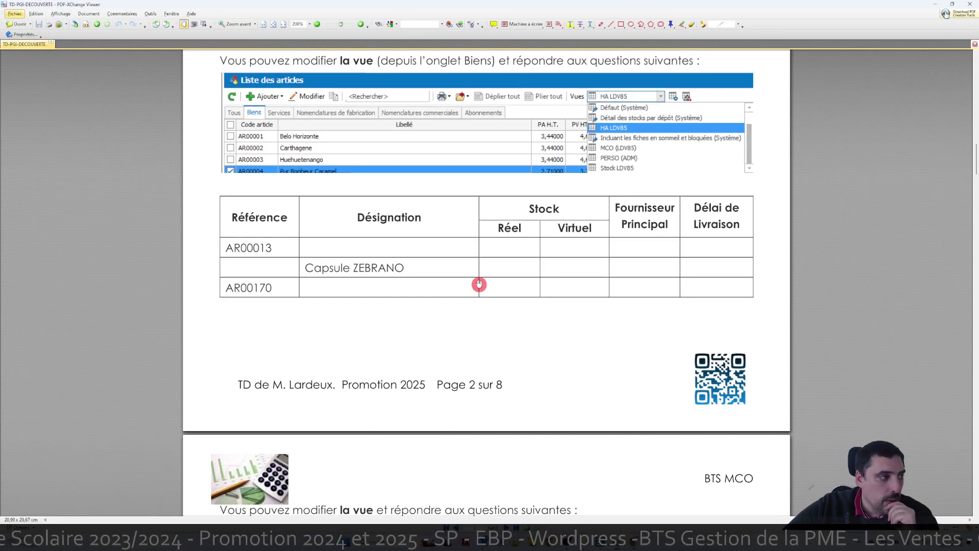
scroll(846, 239, "up", 1)
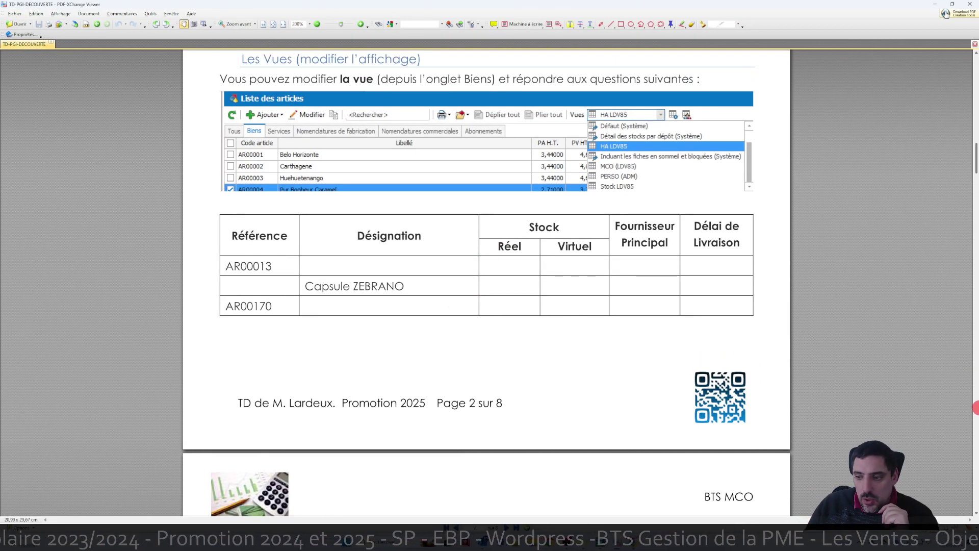
scroll(747, 269, "down", 8)
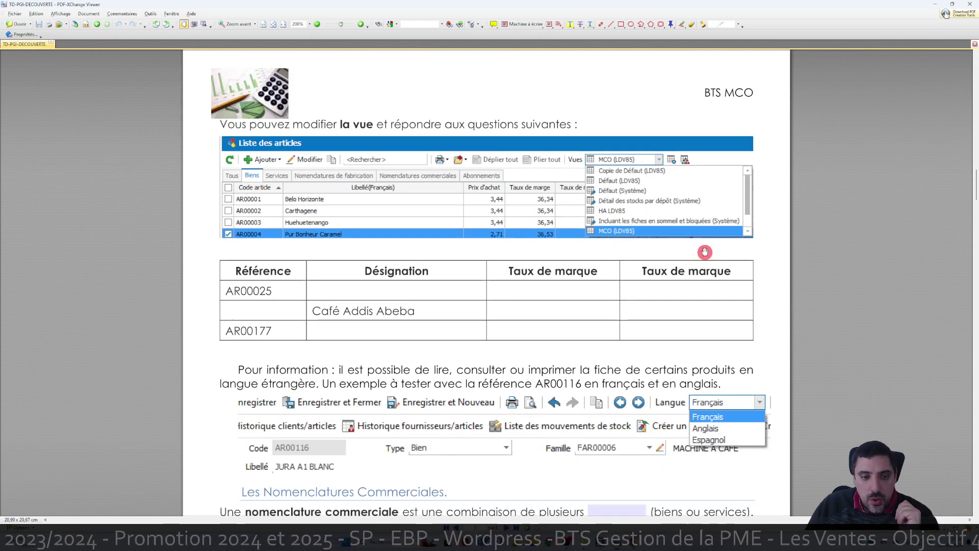
scroll(704, 252, "down", 9)
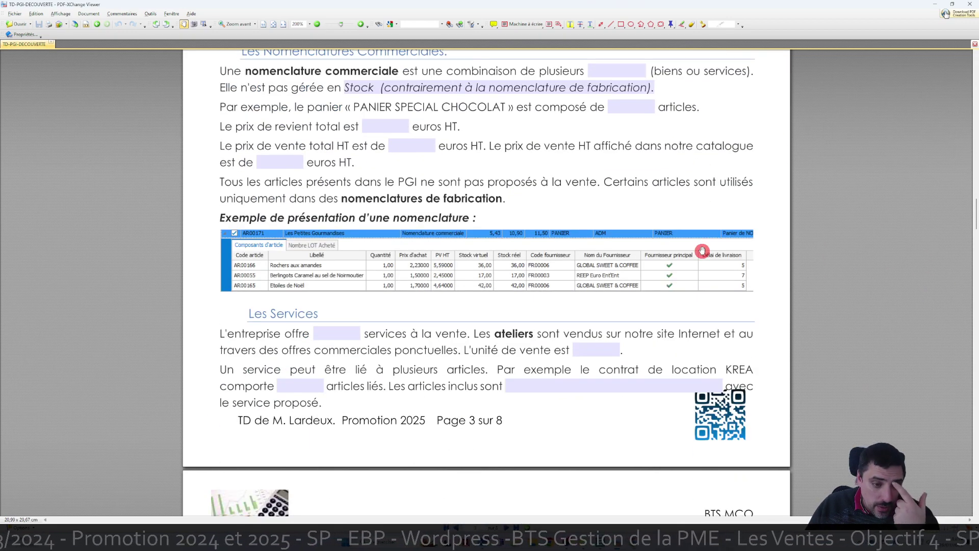
scroll(702, 250, "down", 12)
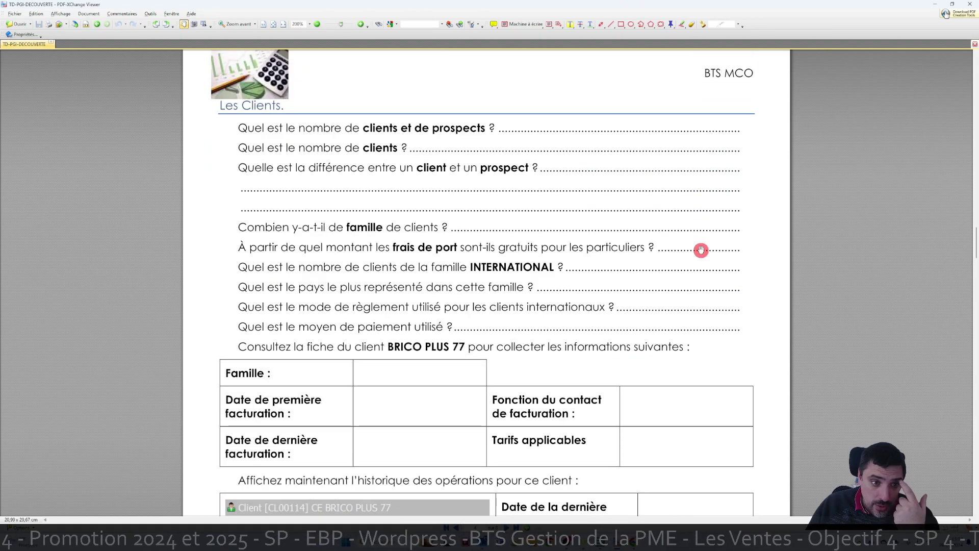
scroll(701, 250, "down", 20)
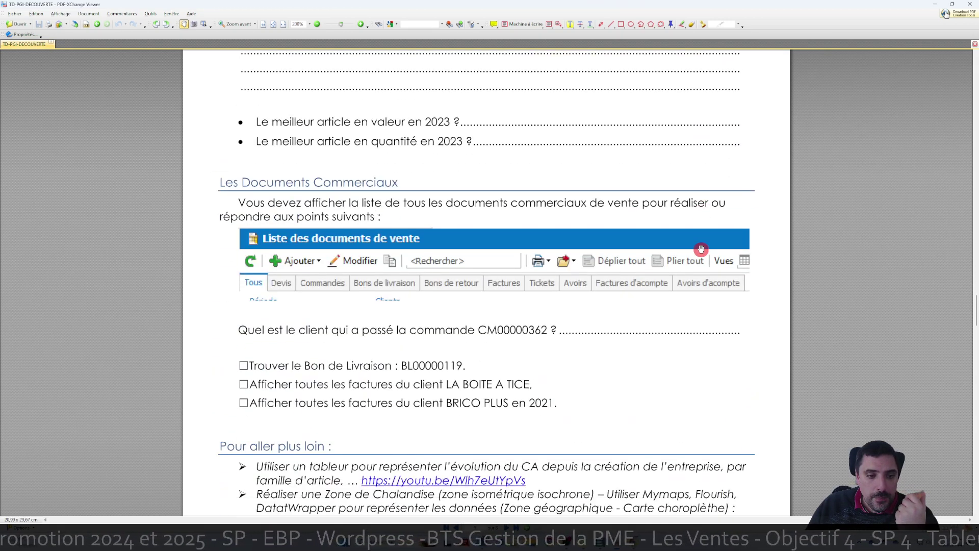
scroll(701, 249, "down", 8)
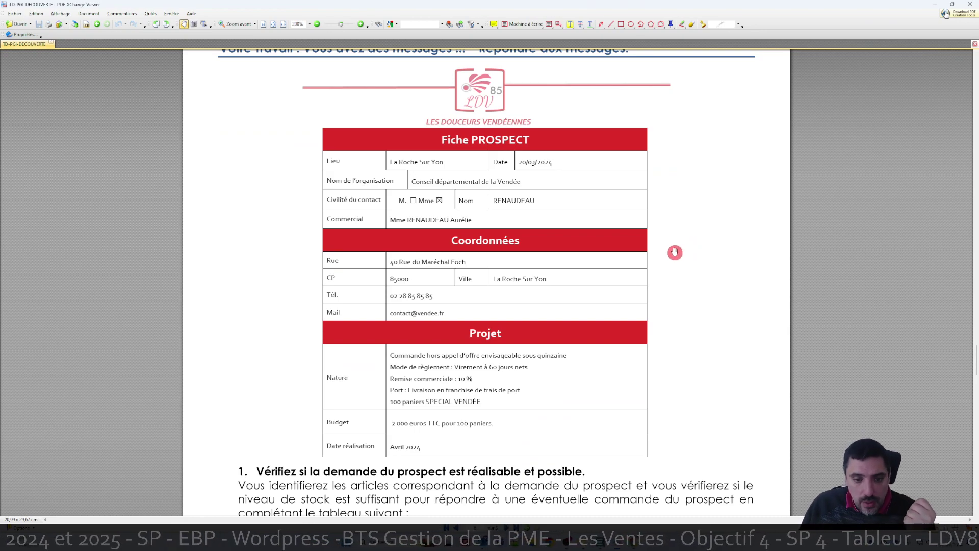
scroll(675, 252, "down", 4)
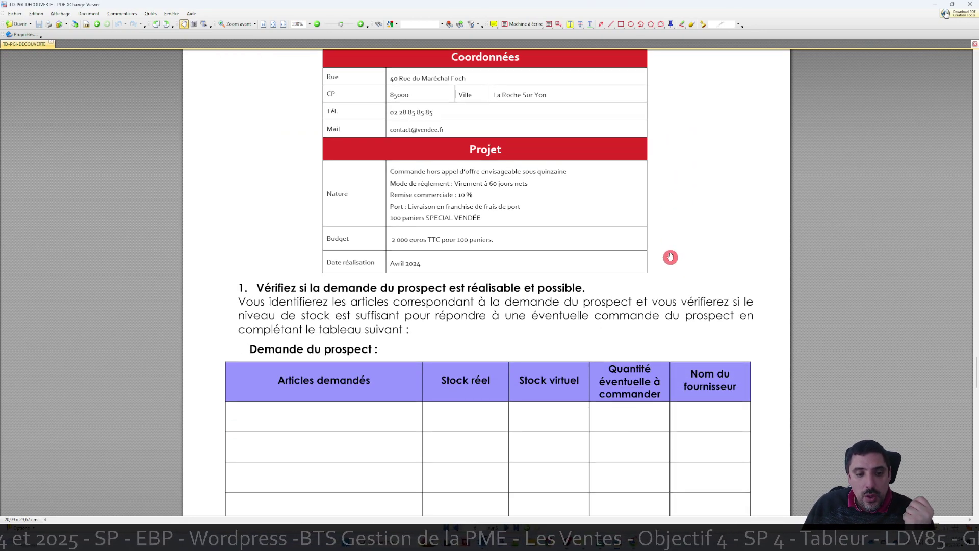
scroll(670, 257, "down", 2)
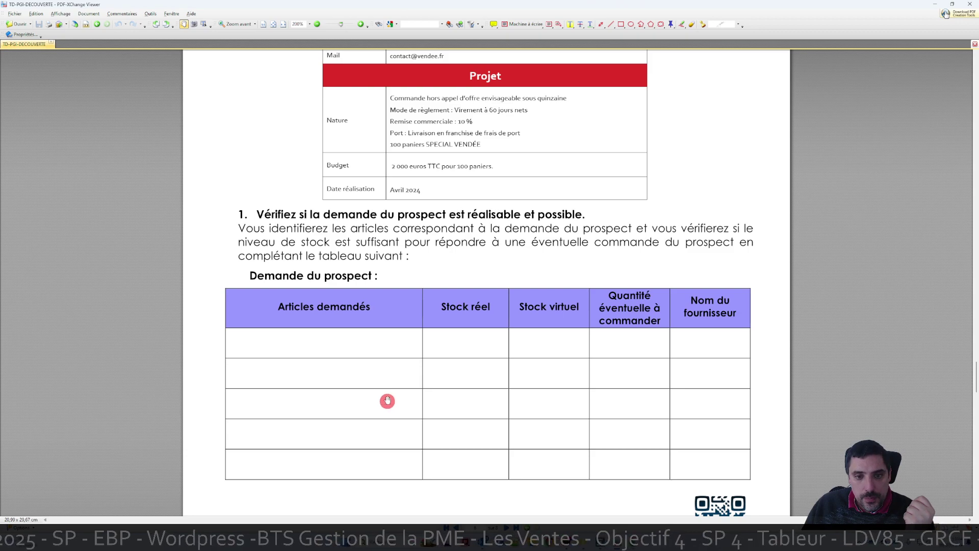
scroll(433, 275, "up", 1)
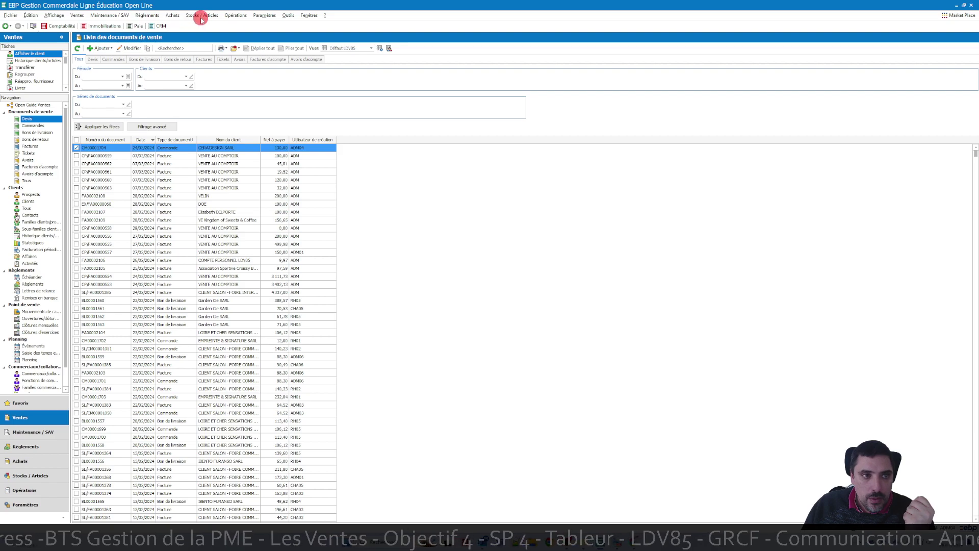
- In EBP, list the commercial nomenclatures among the articles and expand PANIER SPECIAL VENDEE to check its components' stock and suppliers
left_click(201, 17)
left_click(204, 24)
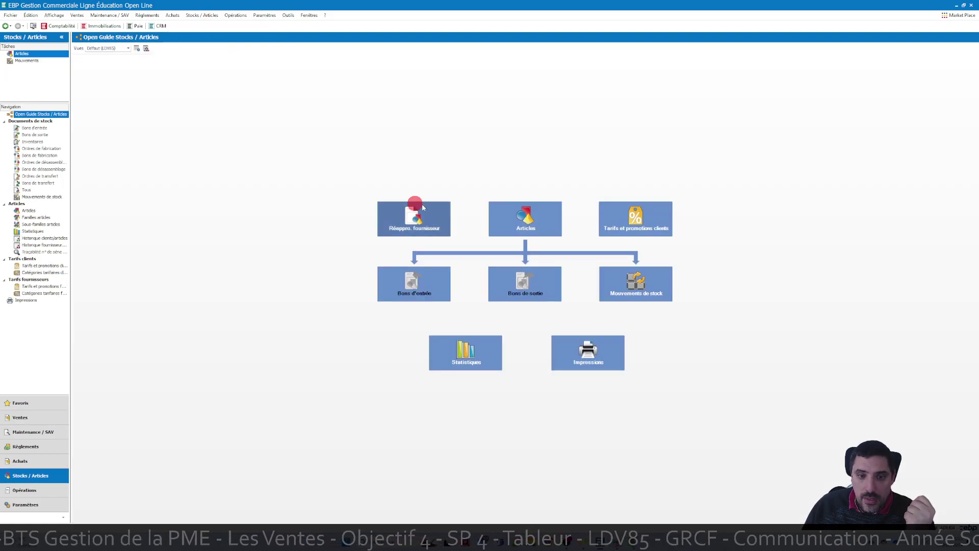
left_click(525, 218)
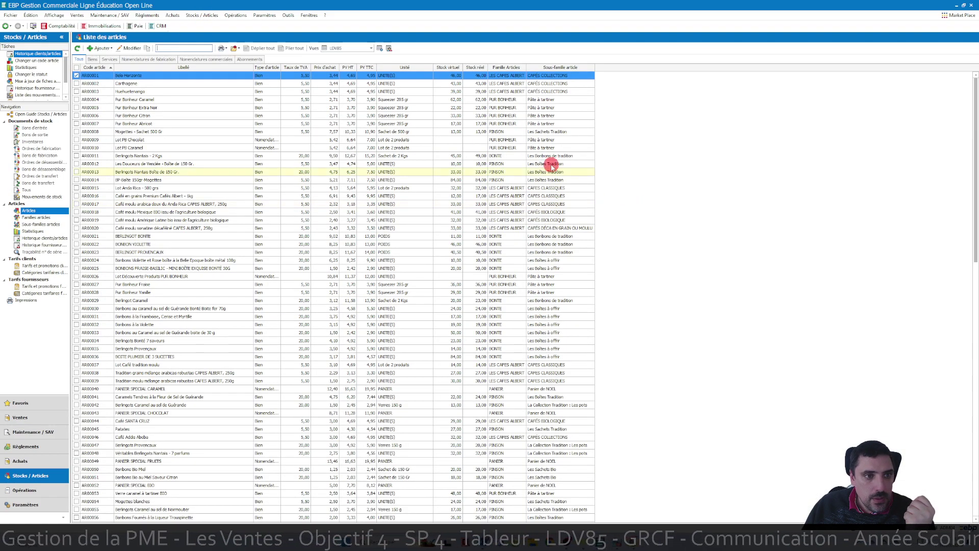
left_click(210, 59)
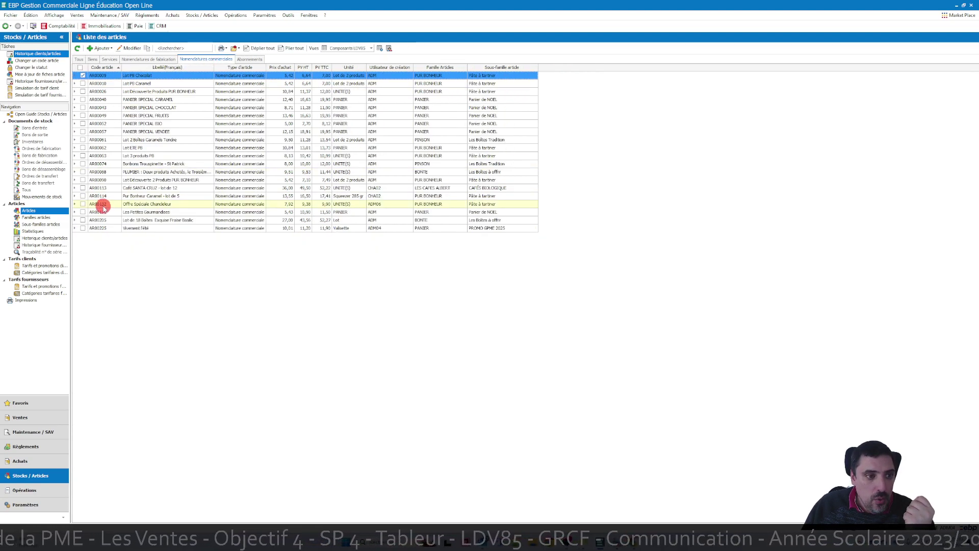
left_click(75, 131)
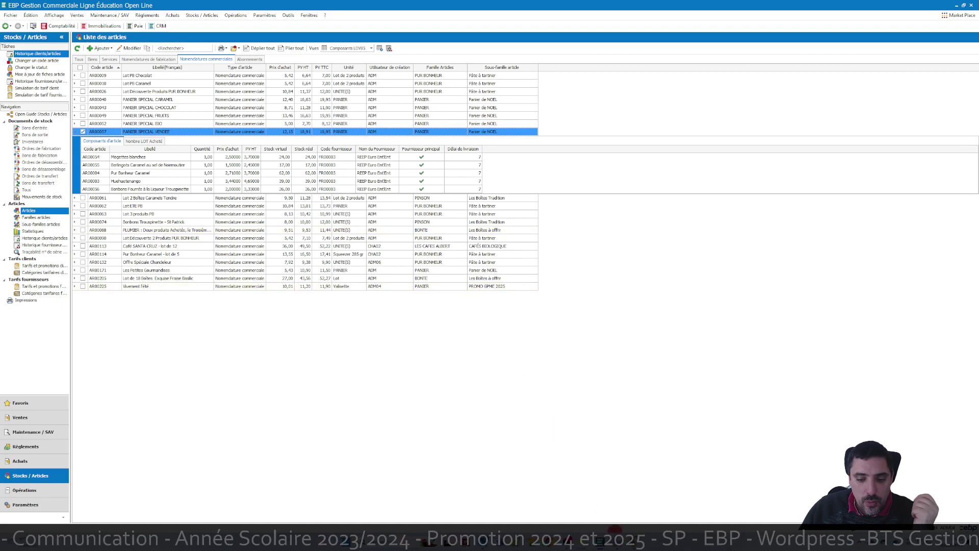
- Switch to the PDF worksheet, examine the phone message requesting a commercial proposal and its tasks, and return to EBP
key("alt+Tab")
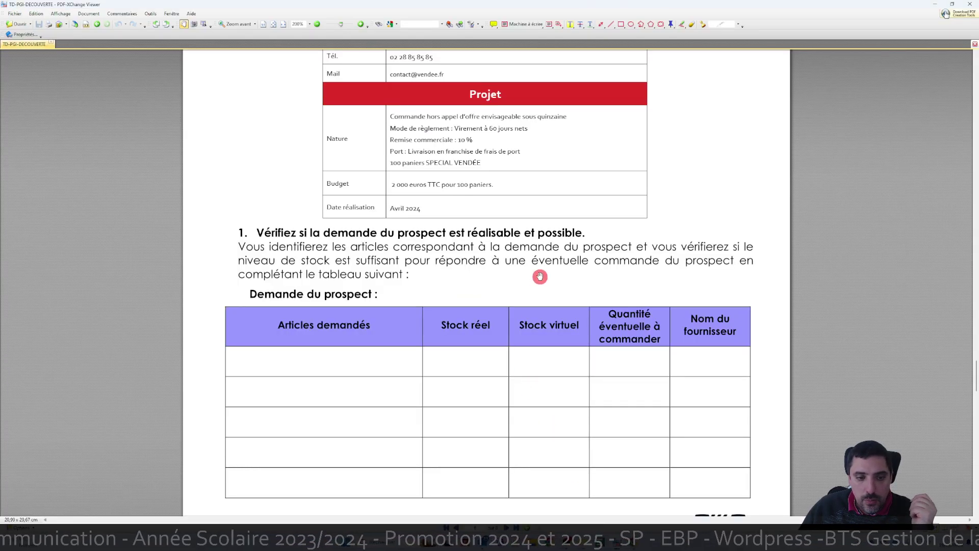
scroll(540, 277, "down", 15)
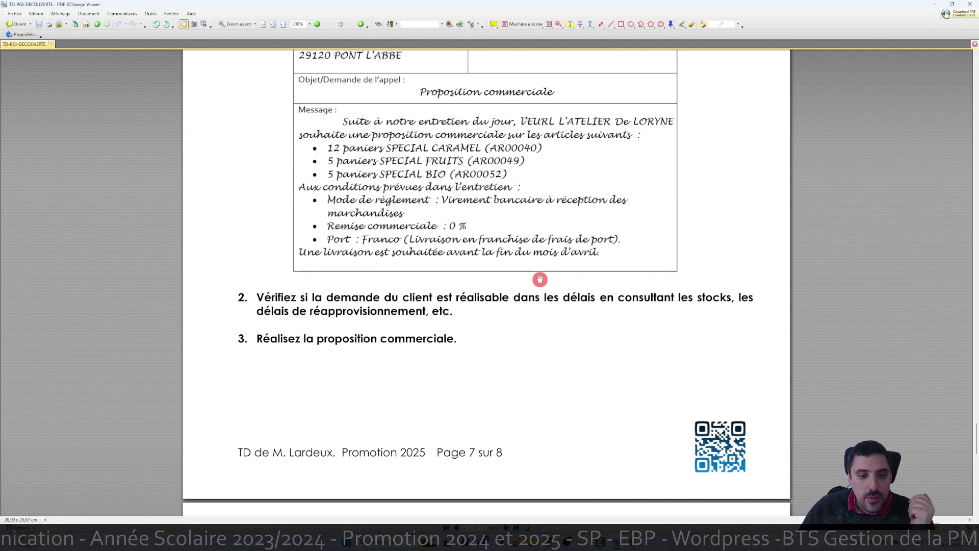
scroll(540, 278, "up", 5)
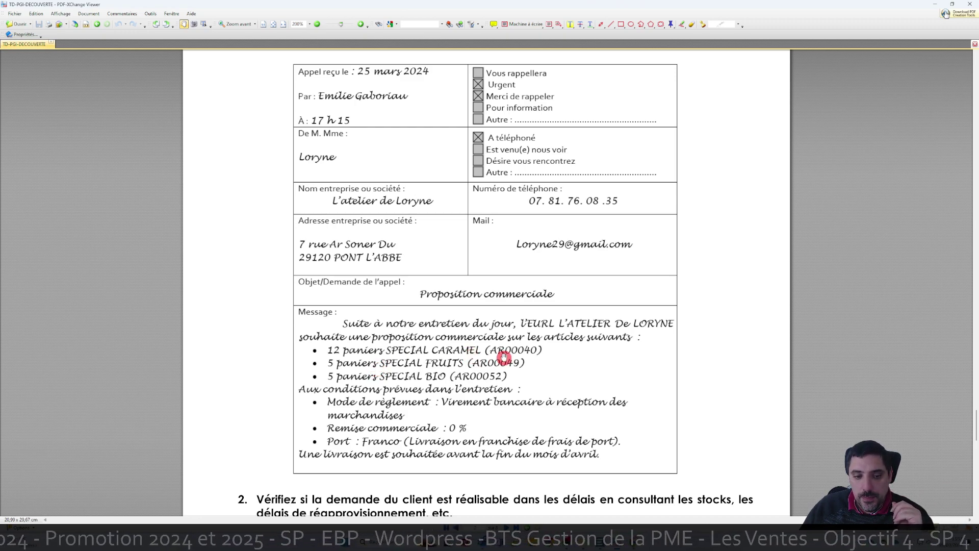
scroll(503, 355, "down", 3)
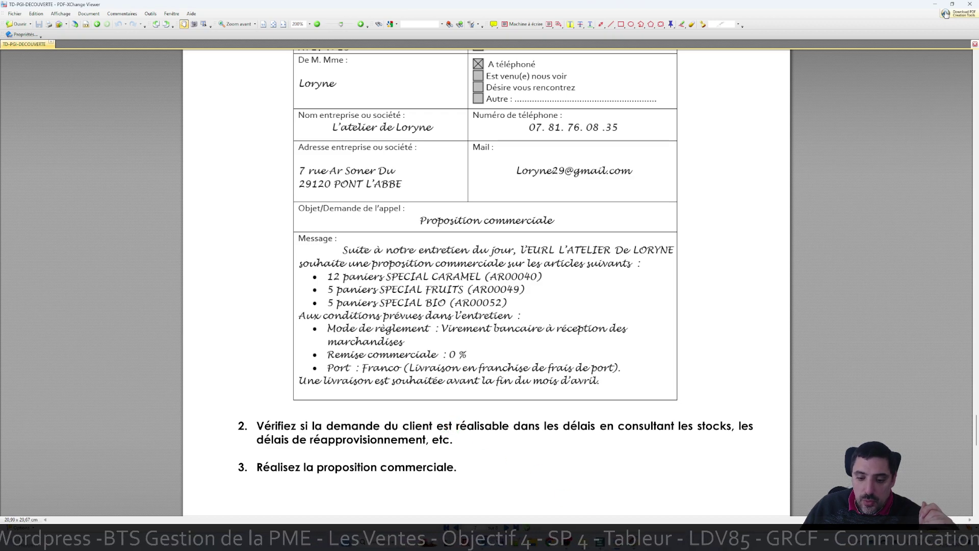
key("alt+Tab")
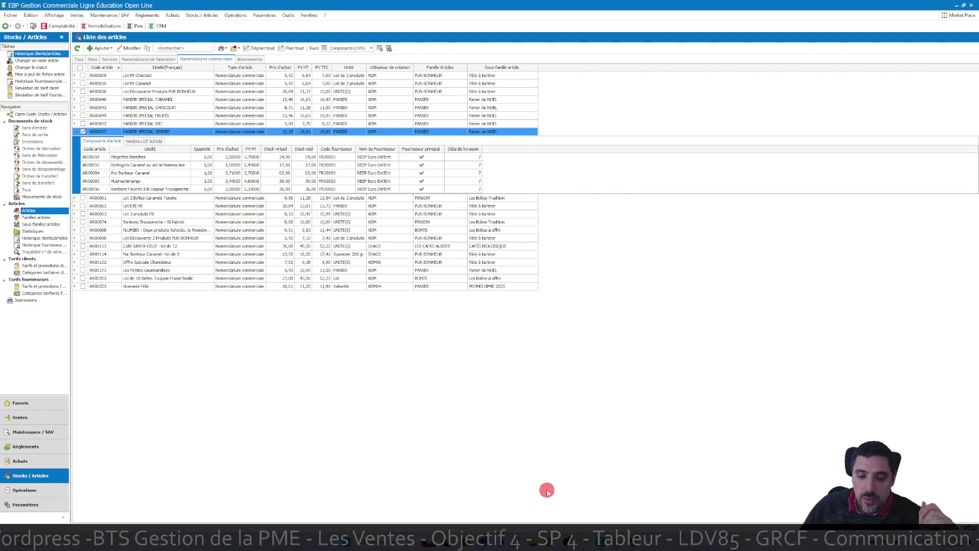
- Open the list of sales quotes from the sales guide and create a new quote
left_click(77, 16)
left_click(97, 25)
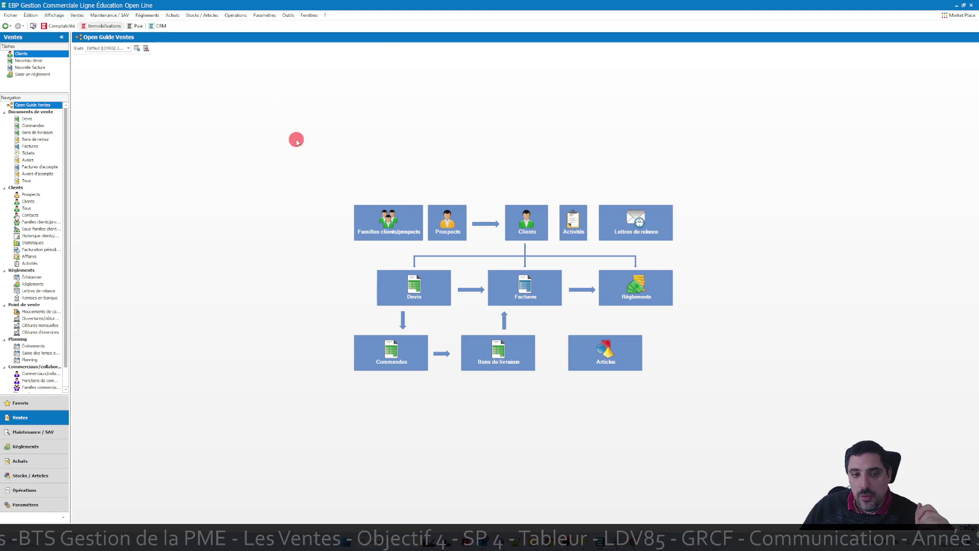
left_click(416, 289)
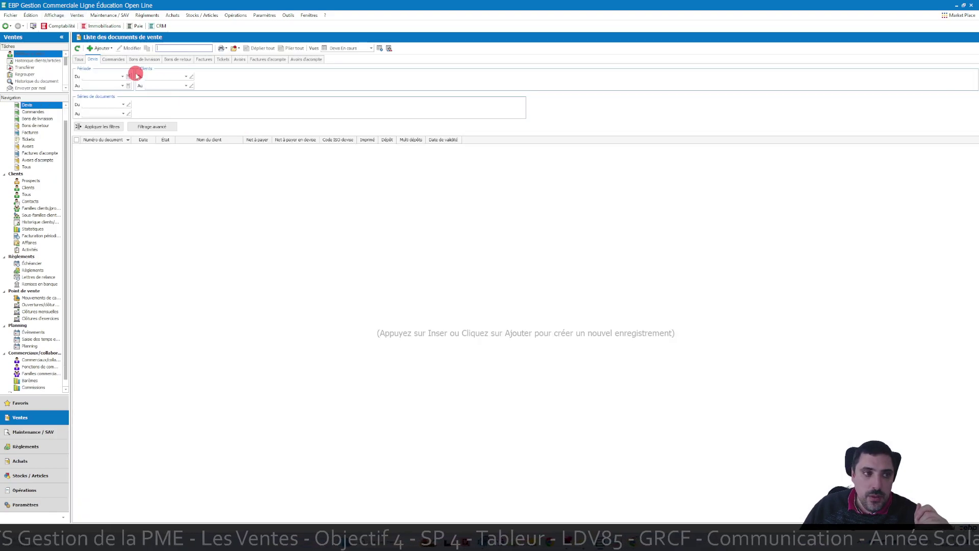
left_click(97, 48)
left_click(103, 58)
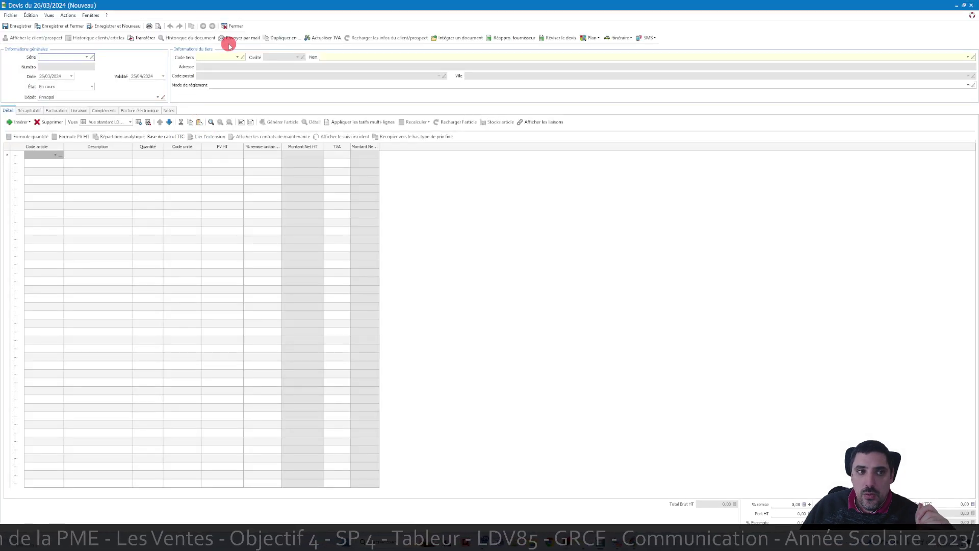
- Search the third parties for "lor" and assign the L'ATELIER client to the quote
left_click(231, 58)
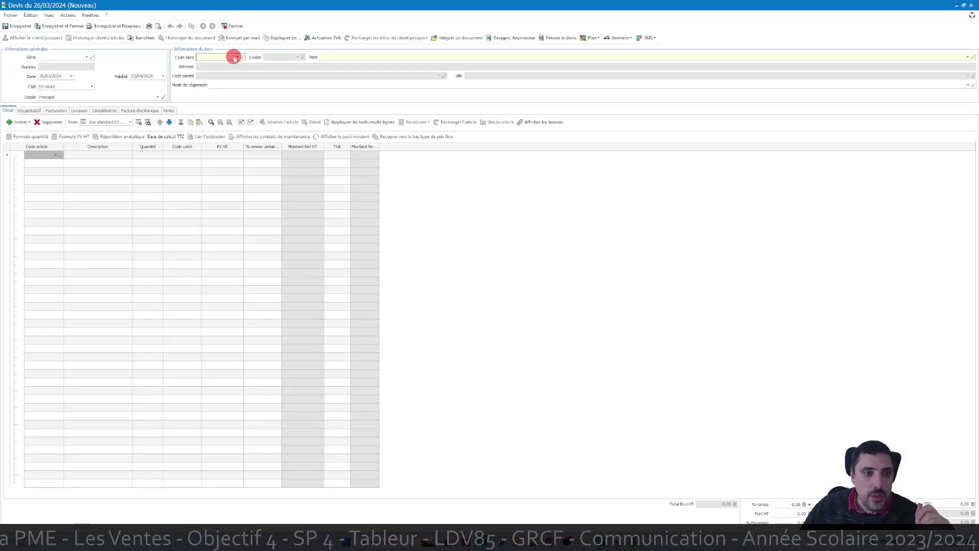
type("lo")
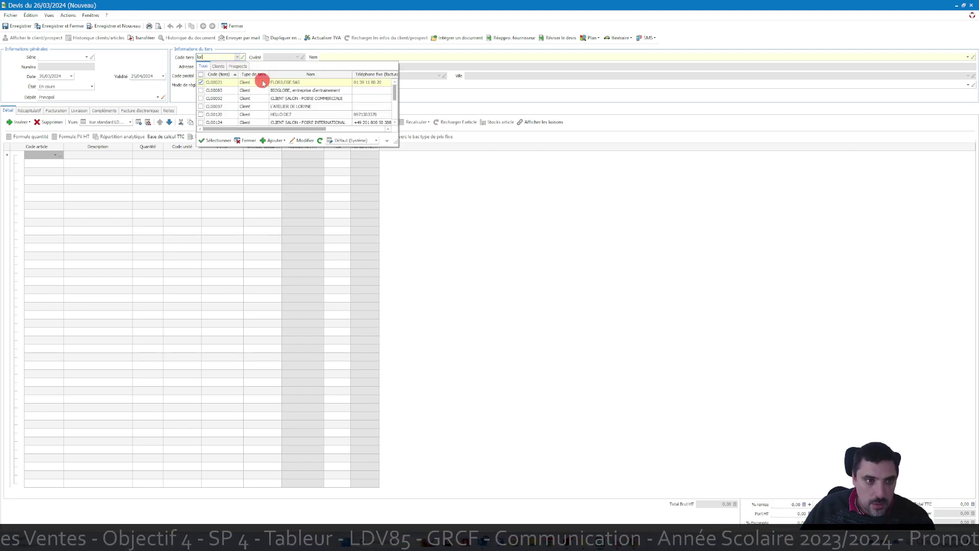
type("r")
left_click(298, 90)
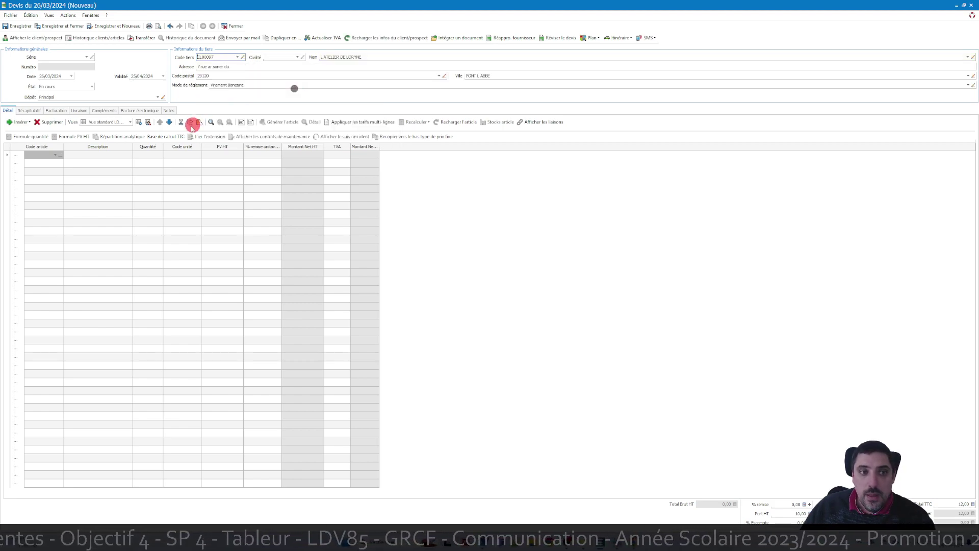
- Add the commercial nomenclature PANIER SPECIAL CARAMEL (AR00040) to the quote with quantity 5, and close the quote without saving
left_click(49, 158)
left_click(54, 156)
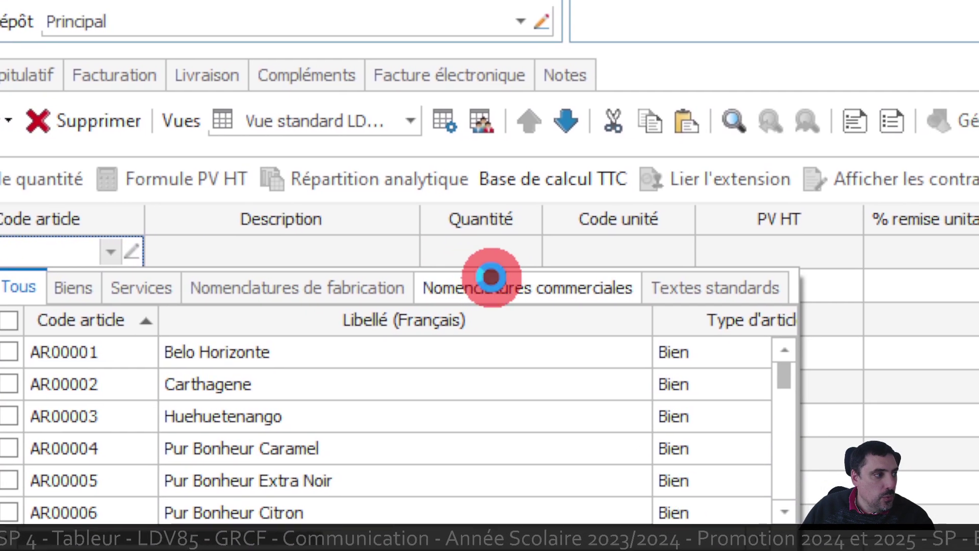
left_click(491, 277)
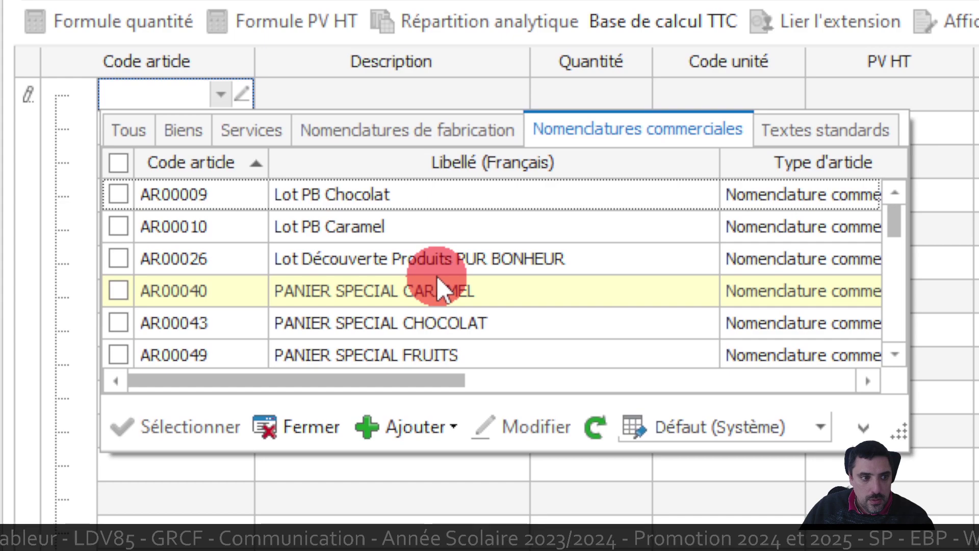
left_click(437, 298)
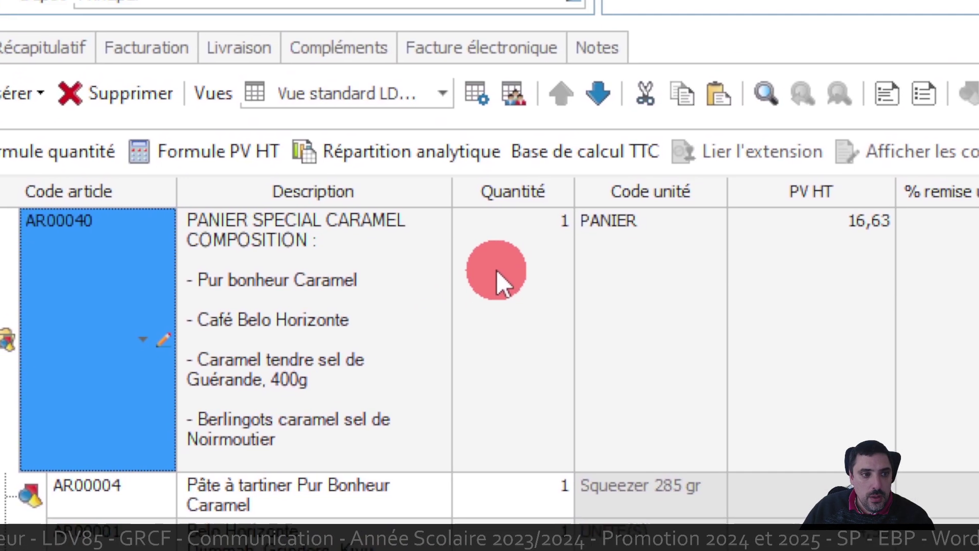
left_click(497, 269)
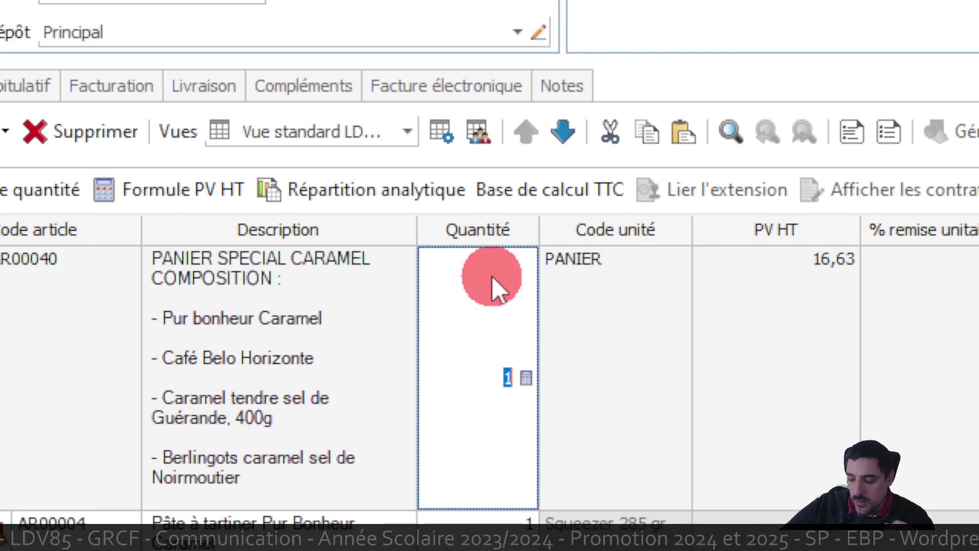
type("5")
key("Tab")
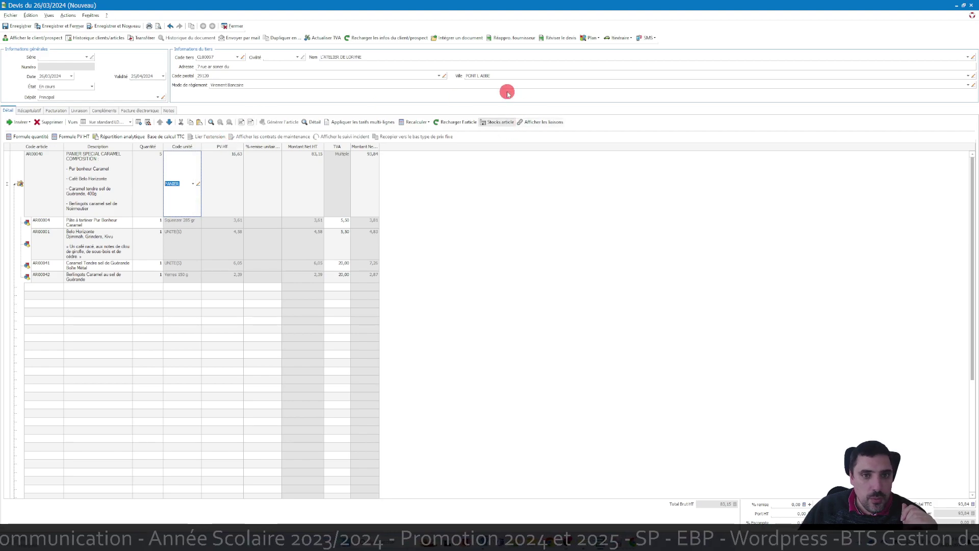
left_click(228, 25)
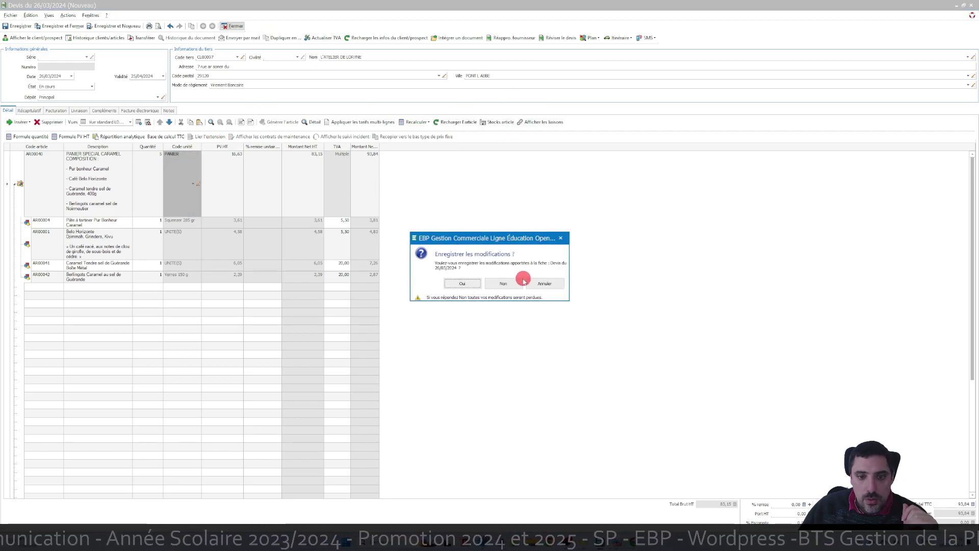
left_click(521, 278)
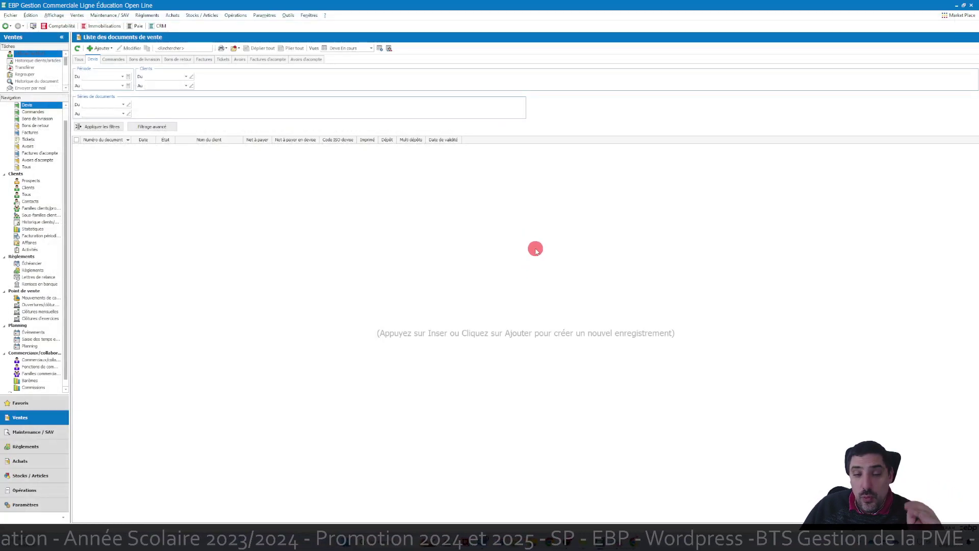